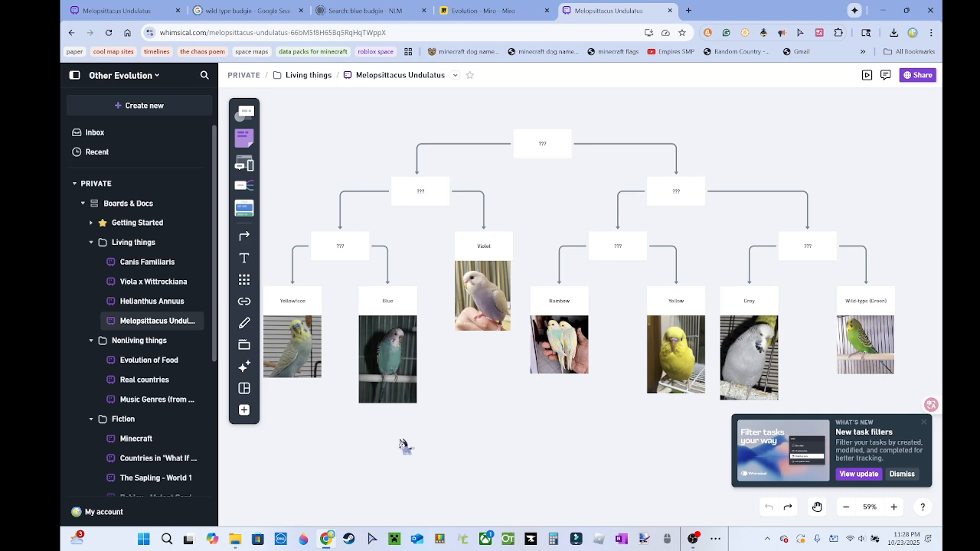
# - Examine the budgie color tree and the reference tree beside it on the Melopsittacus Undulatus board
pyautogui.hscroll(-1, 529, 414)
pyautogui.hscroll(-4, 529, 414)
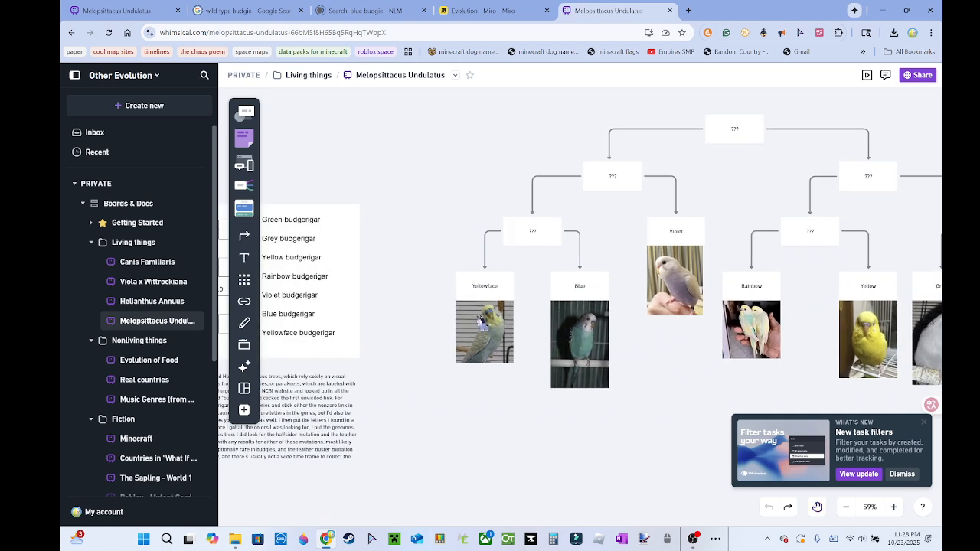
pyautogui.scroll(5, 478, 321)
pyautogui.scroll(-5, 477, 321)
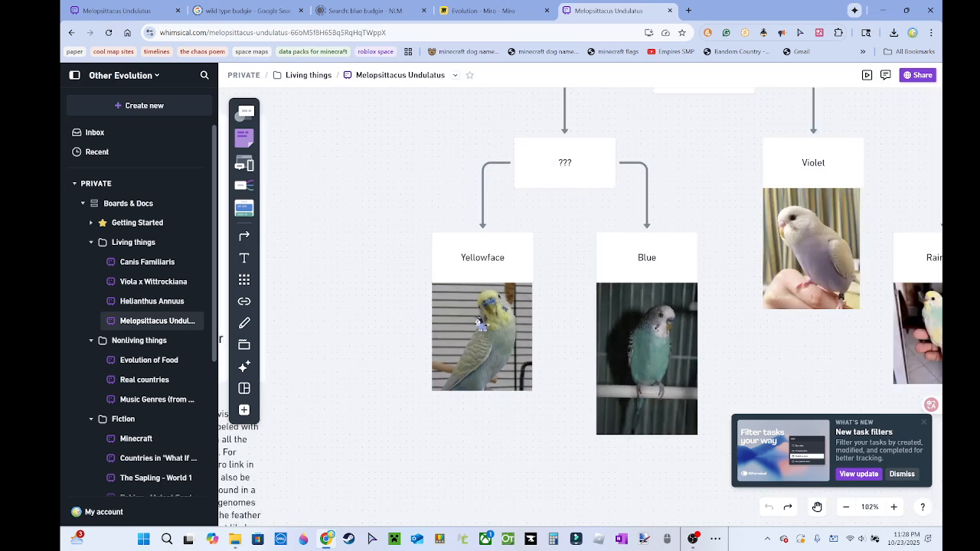
pyautogui.hscroll(1, 622, 281)
pyautogui.scroll(-4, 622, 281)
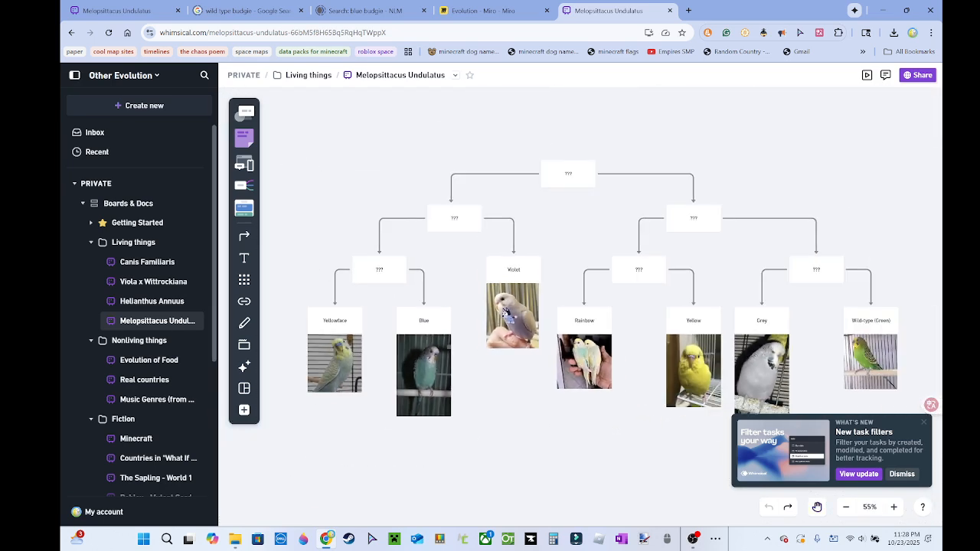
pyautogui.moveTo(569, 362); pyautogui.dragTo(555, 354)
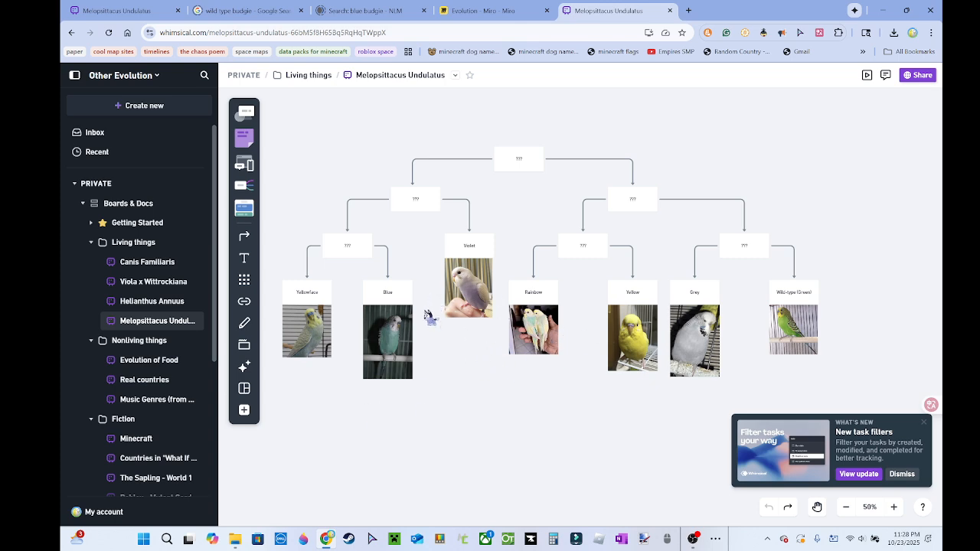
pyautogui.moveTo(414, 327); pyautogui.dragTo(710, 316)
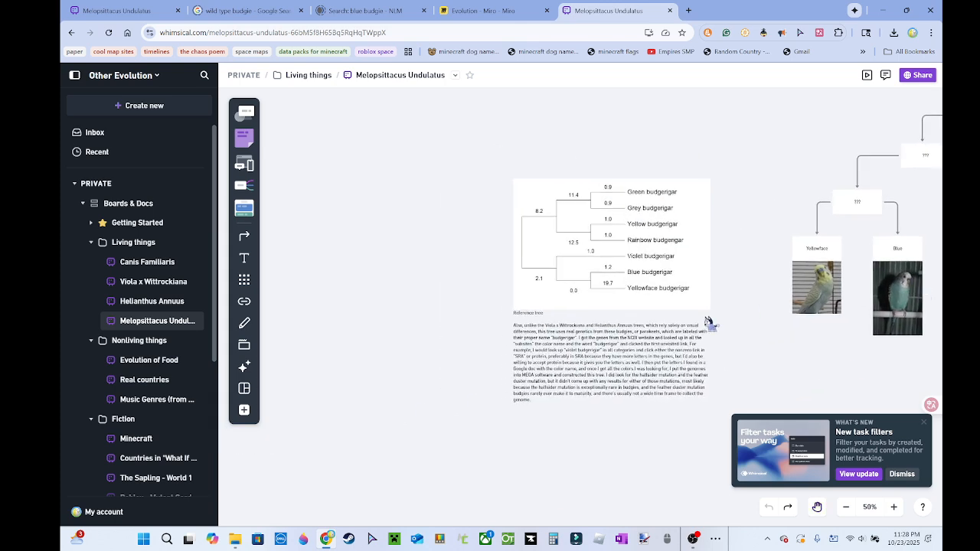
pyautogui.moveTo(890, 258); pyautogui.dragTo(370, 315)
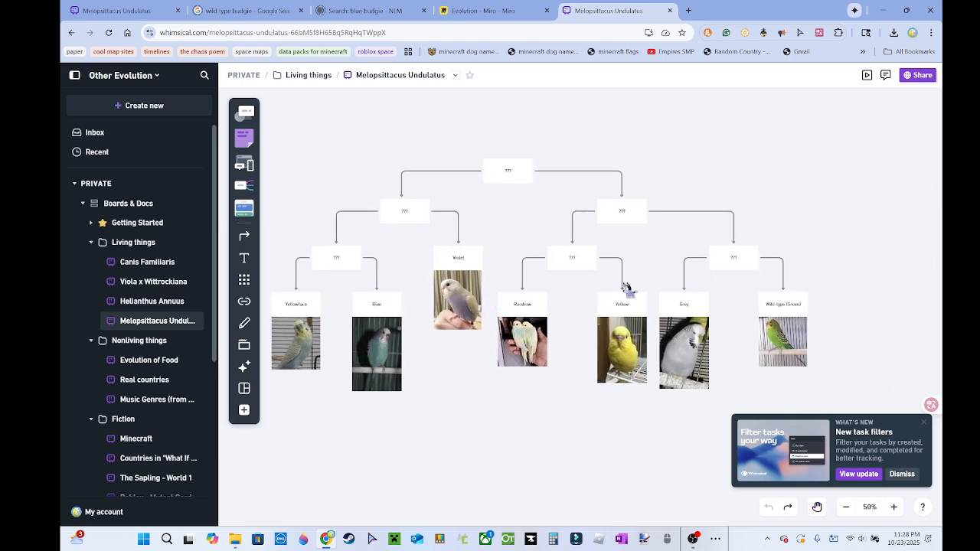
# - Inspect the budgerigar reference tree up close and read the note beneath it on how the genes were collected
pyautogui.moveTo(484, 345); pyautogui.dragTo(728, 385)
pyautogui.moveTo(496, 368); pyautogui.dragTo(849, 320)
pyautogui.scroll(8, 672, 322)
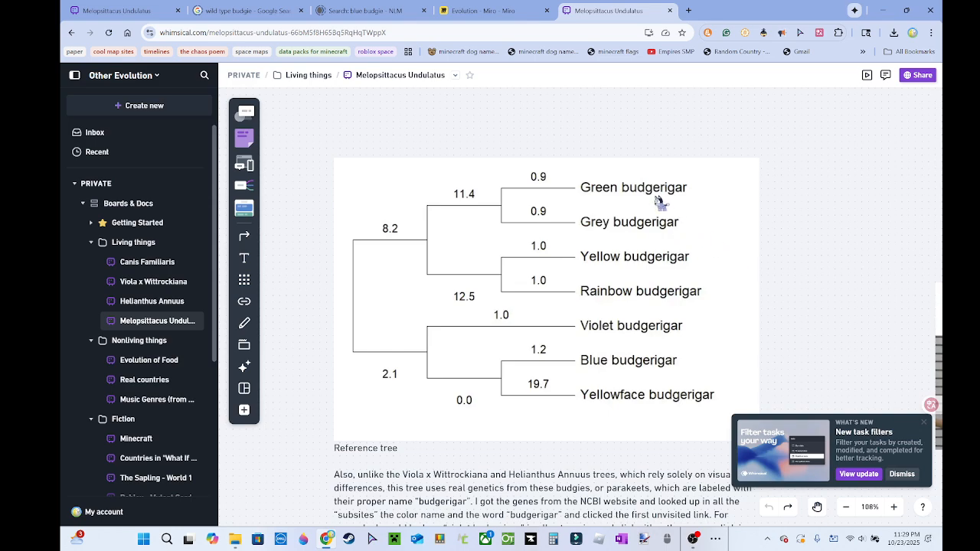
pyautogui.scroll(-4, 658, 201)
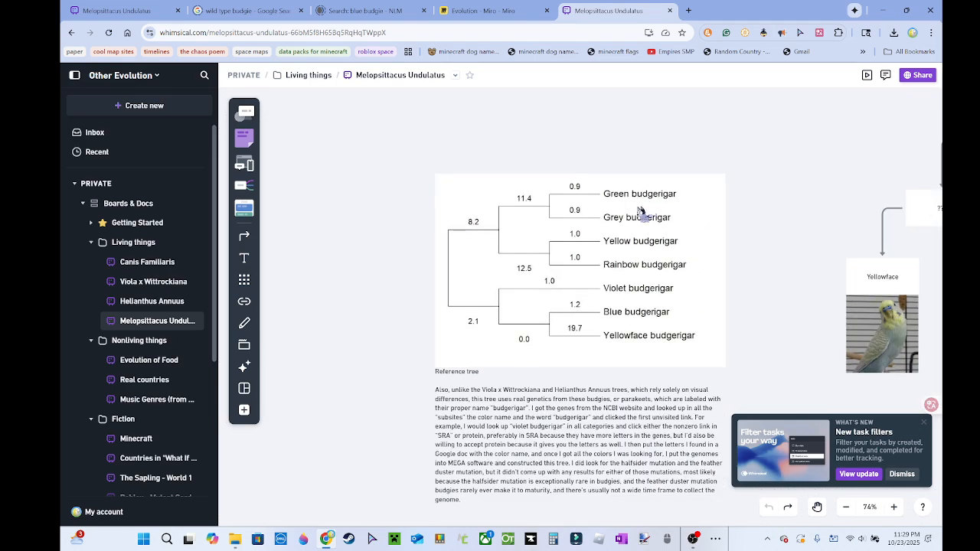
pyautogui.scroll(-4, 599, 290)
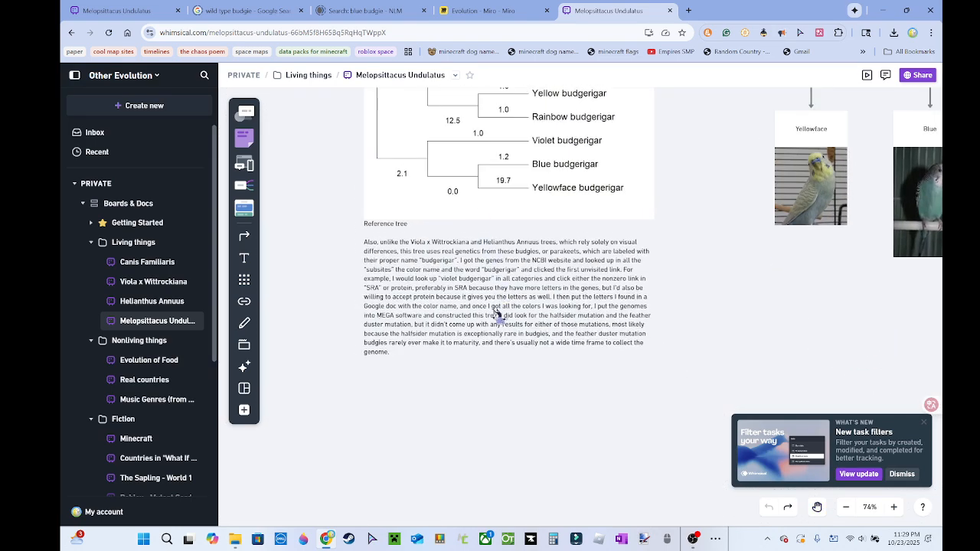
pyautogui.scroll(5, 496, 314)
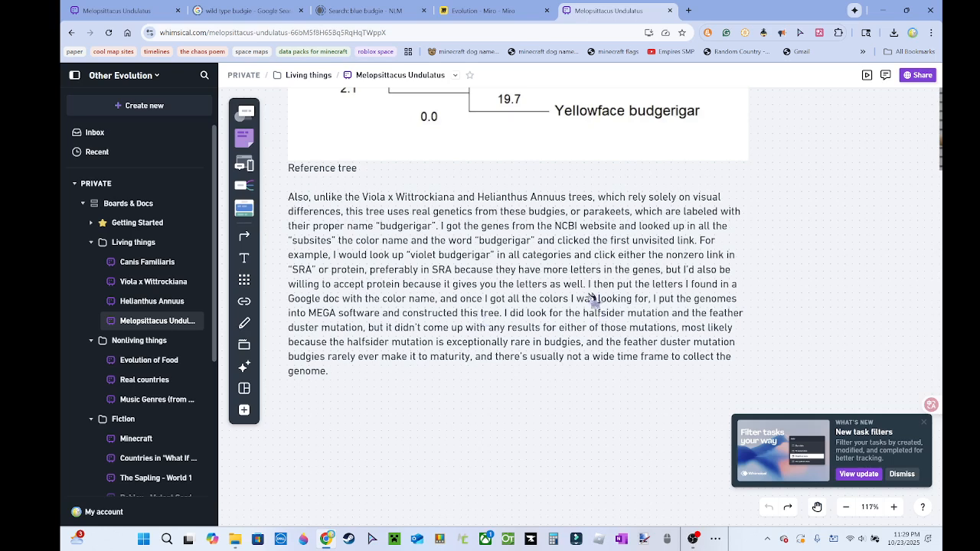
pyautogui.scroll(1, 592, 299)
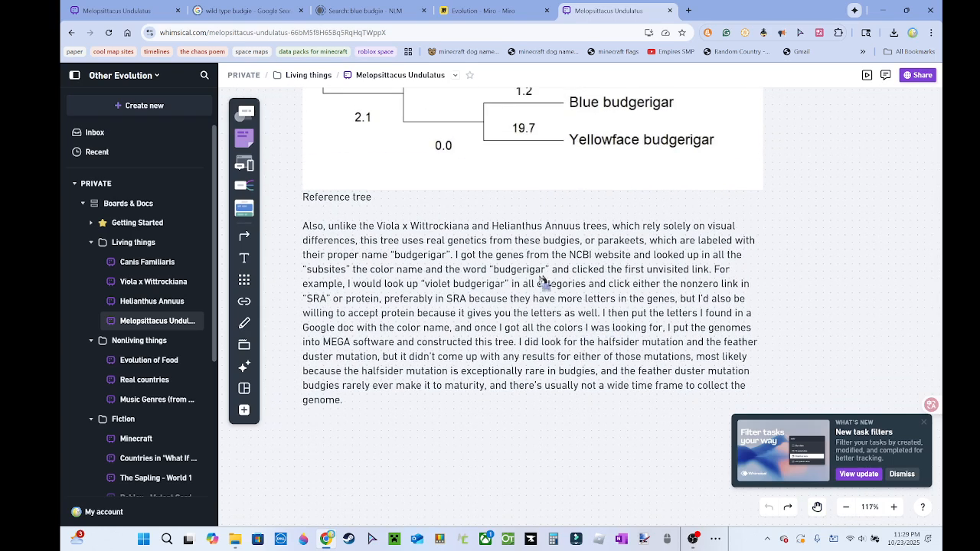
# - In the NCBI search tab, go to google.com, search for "ncbi" and open the National Center for Biotechnology Information home page
pyautogui.click(359, 11)
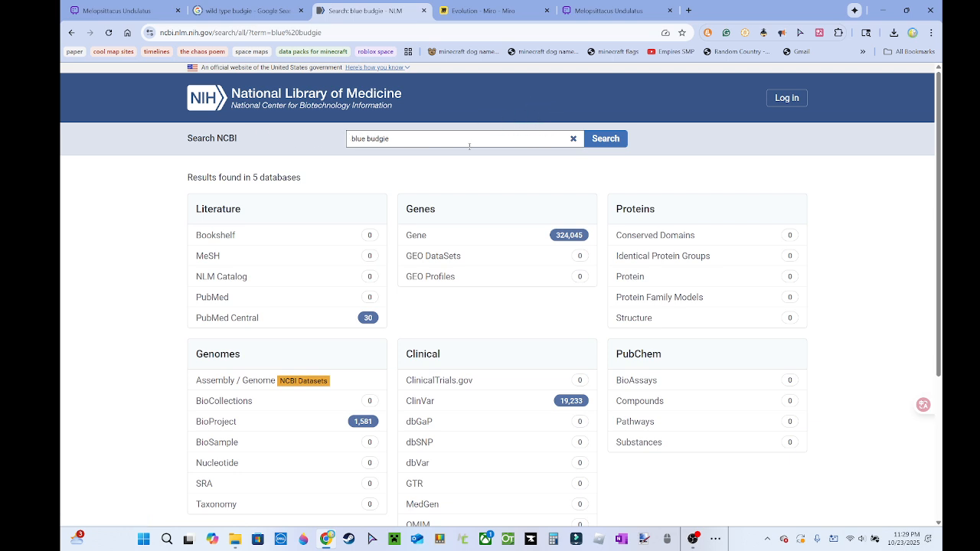
pyautogui.click(363, 35)
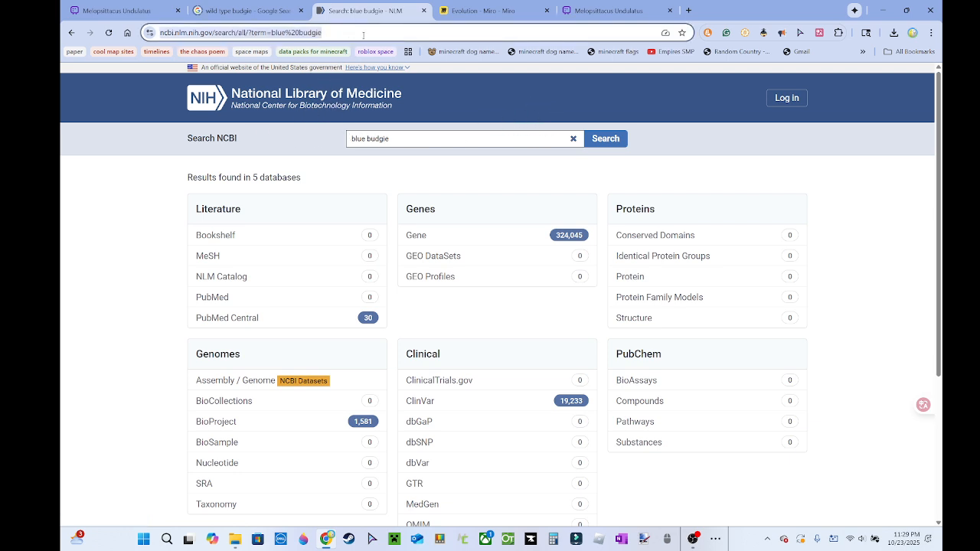
pyautogui.write('google.com')
pyautogui.press('Return')
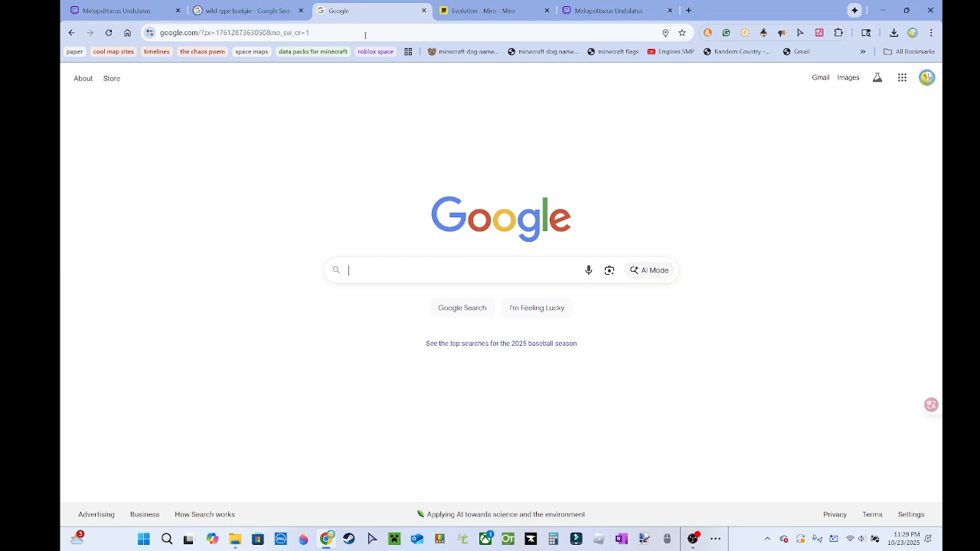
pyautogui.write('ncbi')
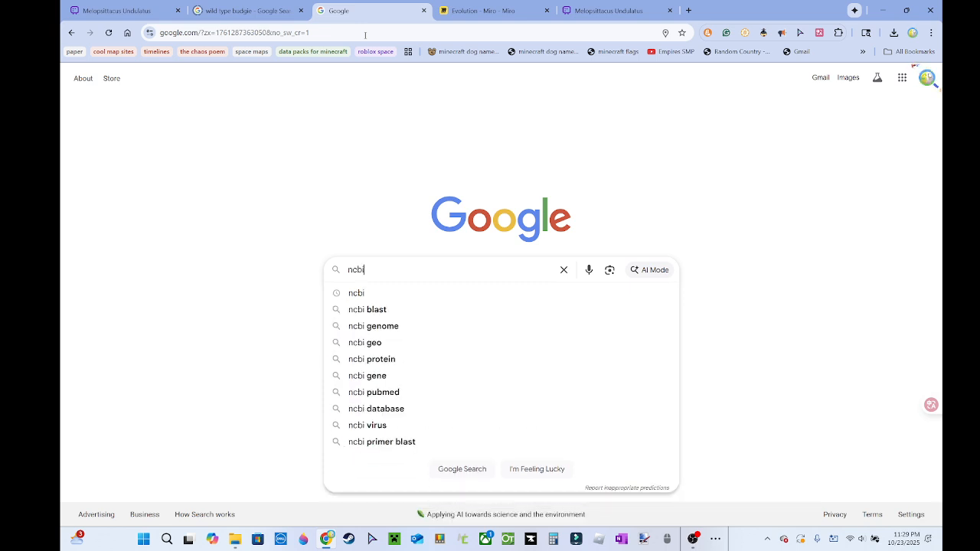
pyautogui.press('Return')
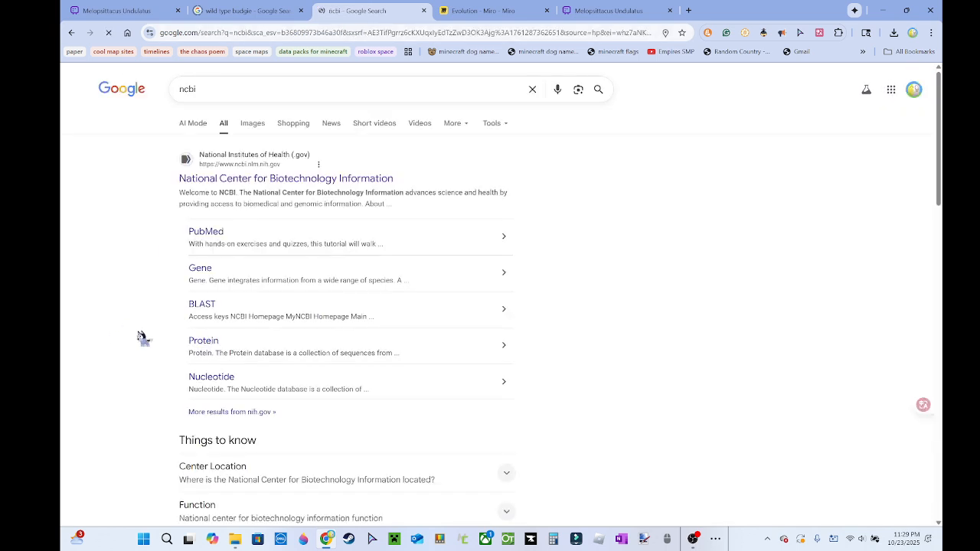
pyautogui.click(285, 157)
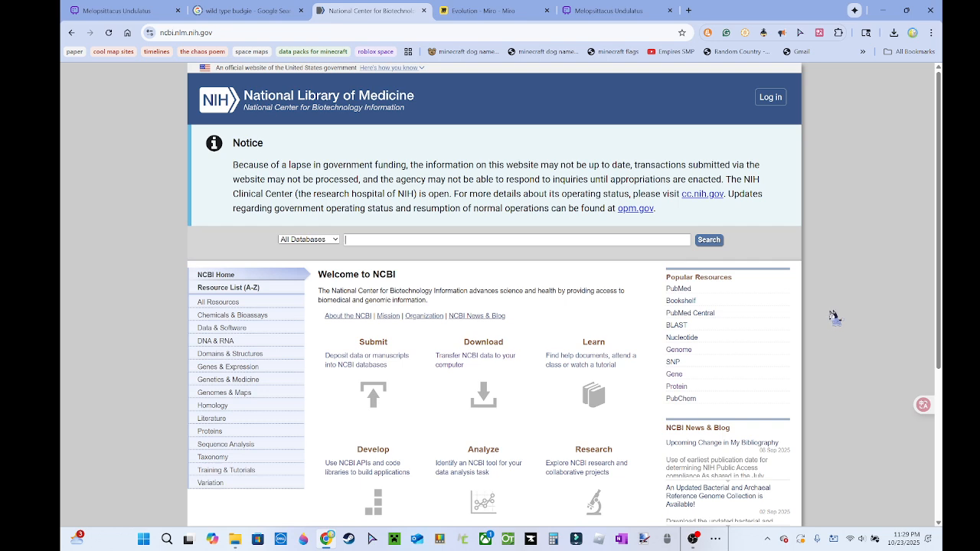
# - Switch to the Whimsical board, review the reference tree and the full budgie photo tree, and return to the NCBI page
pyautogui.click(613, 11)
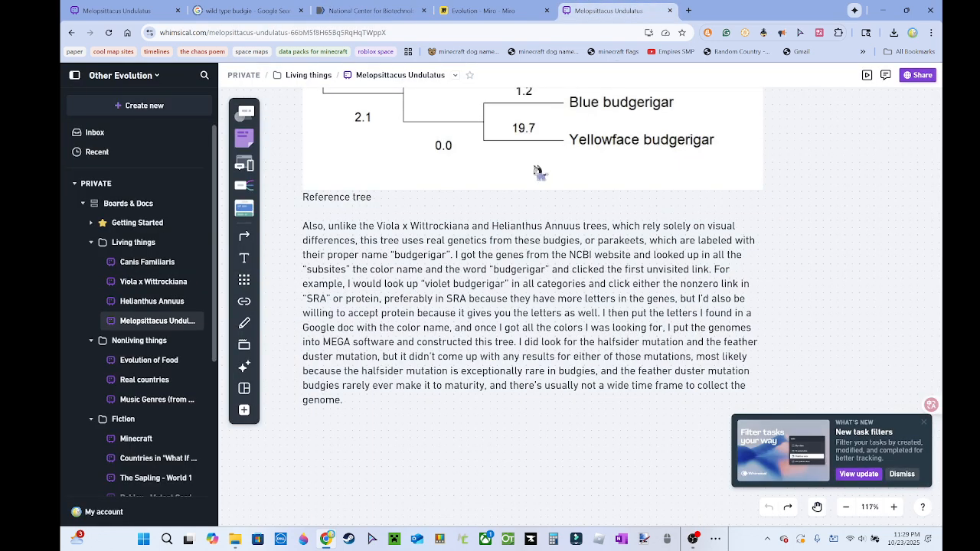
pyautogui.scroll(-1, 809, 246)
pyautogui.scroll(-3, 807, 243)
pyautogui.moveTo(608, 268); pyautogui.dragTo(332, 429)
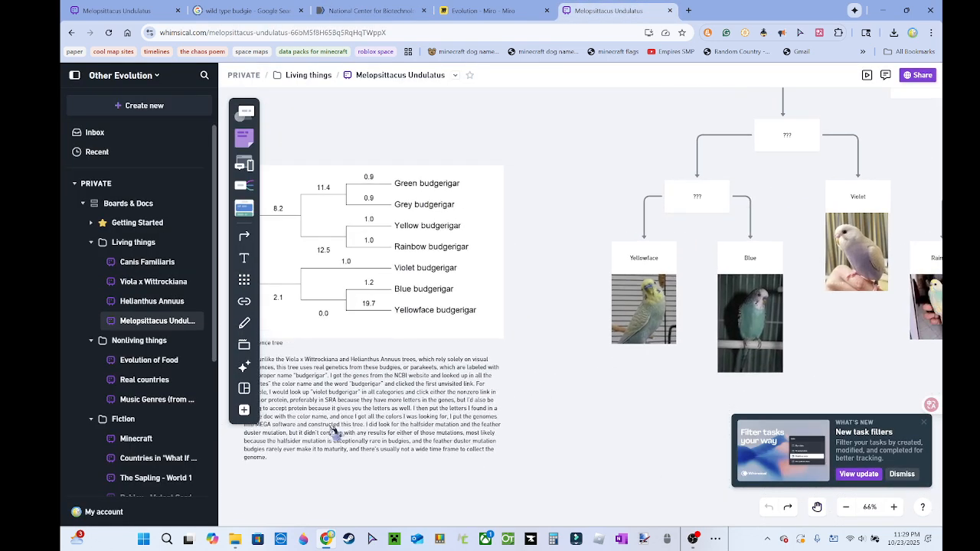
pyautogui.moveTo(919, 355); pyautogui.dragTo(561, 318)
pyautogui.scroll(-2, 559, 409)
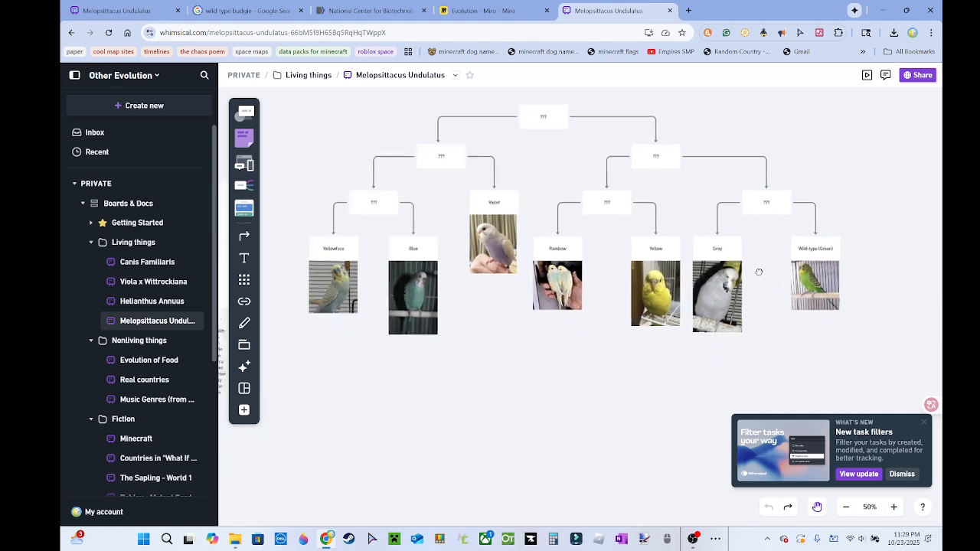
pyautogui.click(408, 5)
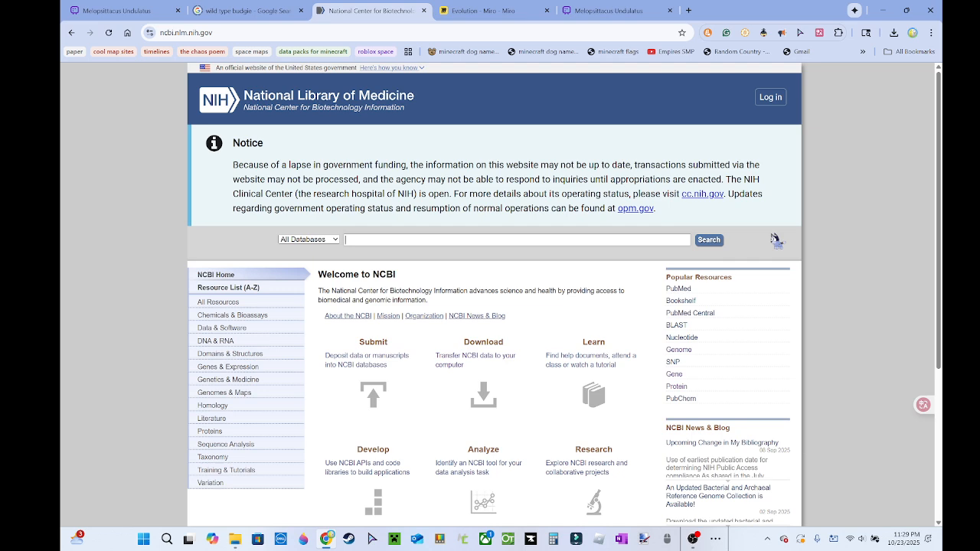
# - Reread the Whimsical note's passage on NCBI gene searches up close, checking it against the NCBI home page
pyautogui.click(612, 10)
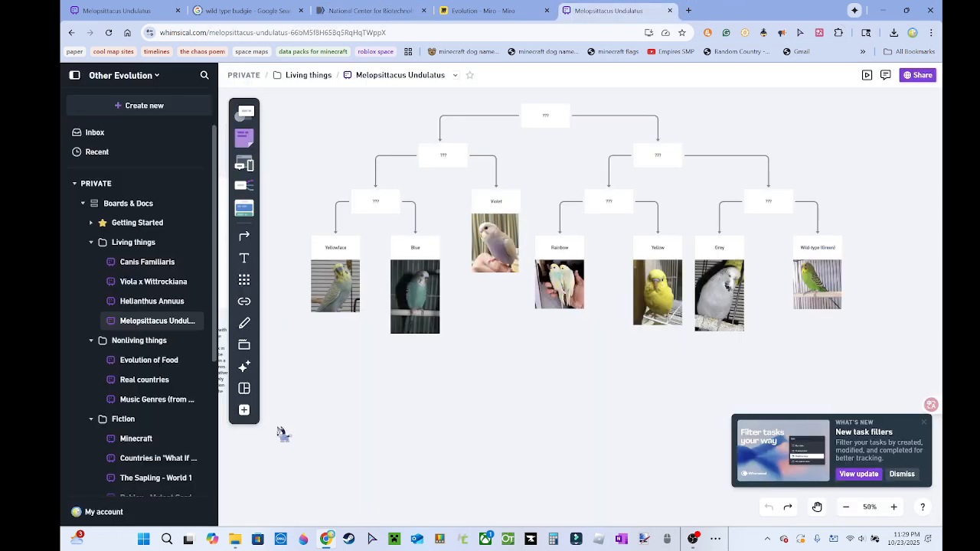
pyautogui.hscroll(-5, 735, 397)
pyautogui.scroll(5, 628, 318)
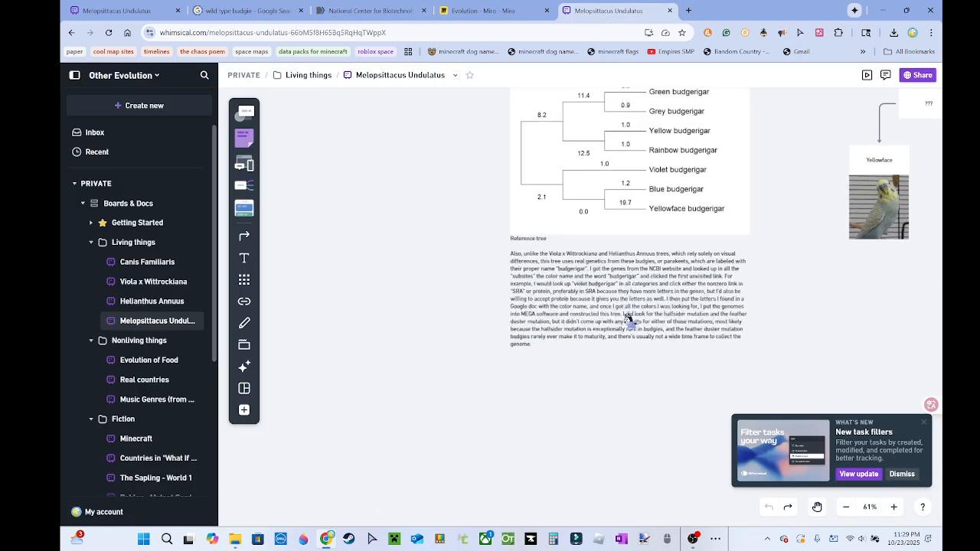
pyautogui.scroll(10, 628, 318)
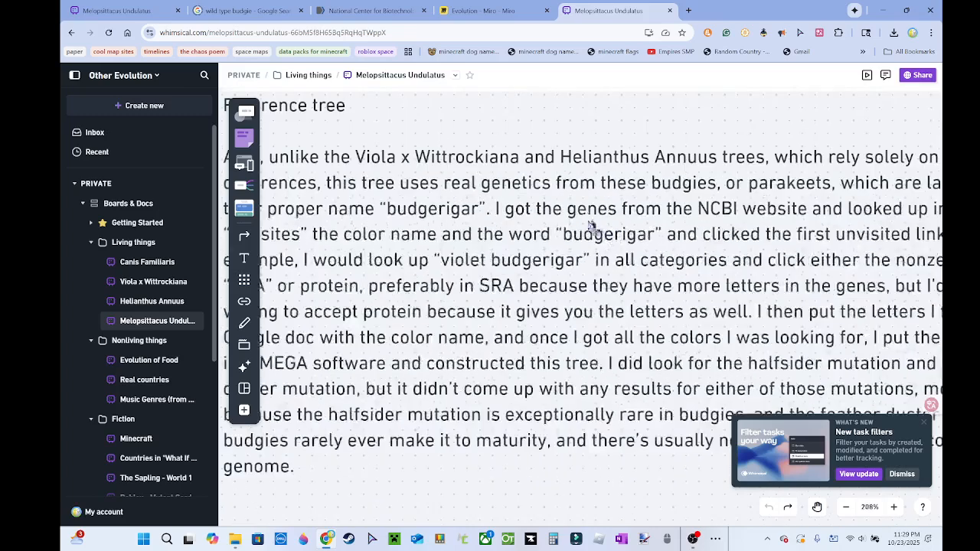
pyautogui.scroll(3, 601, 258)
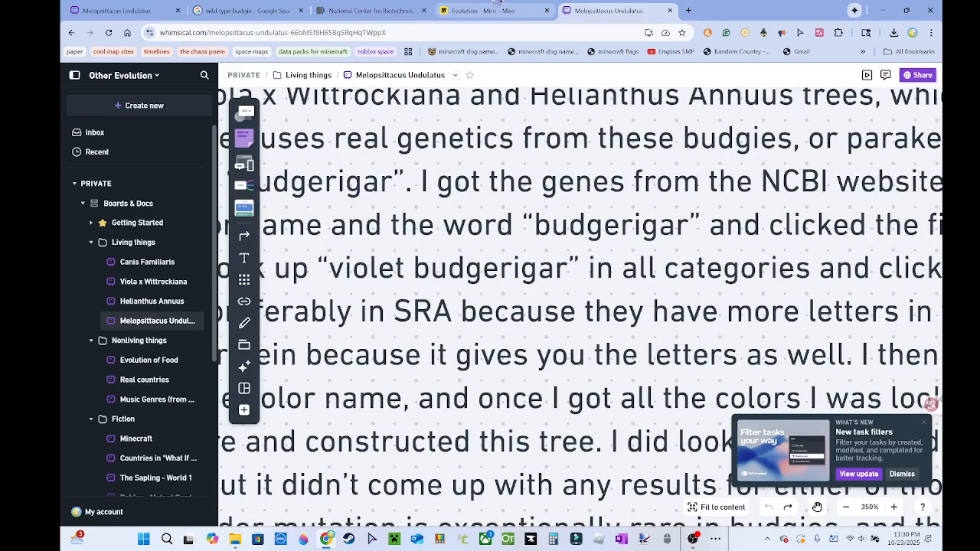
pyautogui.click(391, 4)
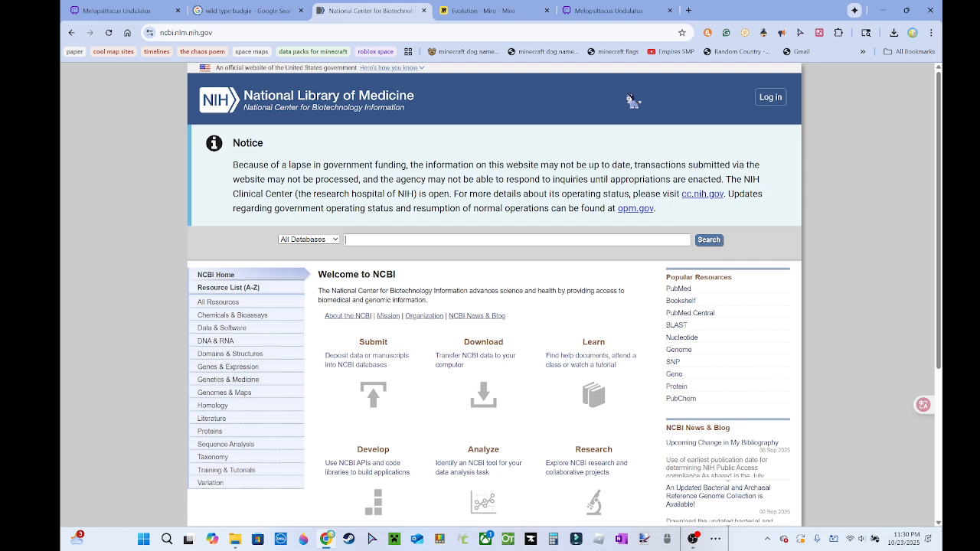
pyautogui.click(613, 10)
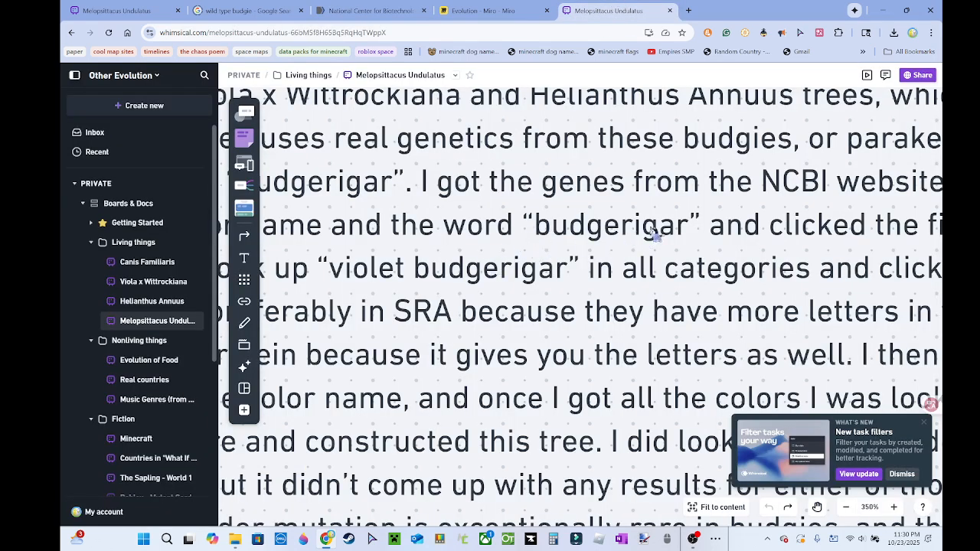
pyautogui.click(372, 9)
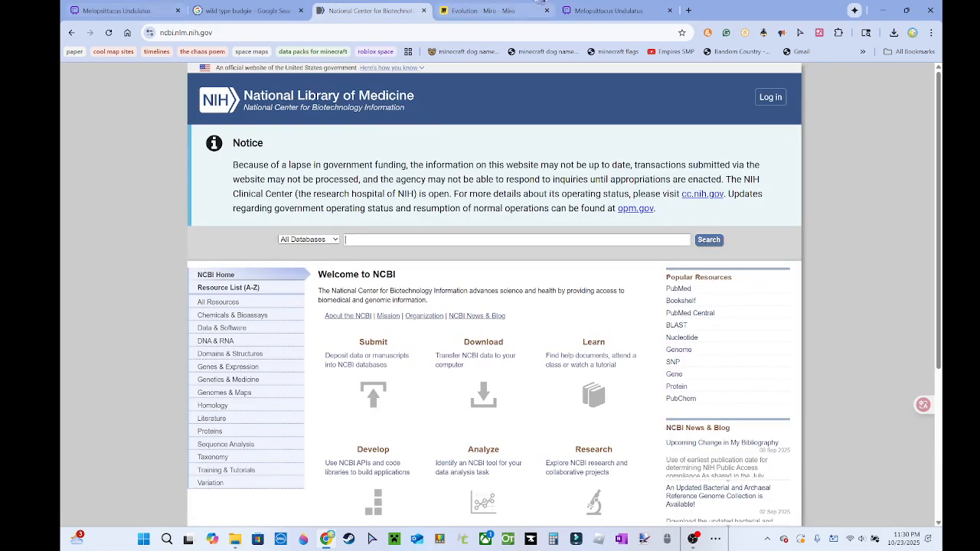
# - Return to the Whimsical board and inspect the Violet budgie entry in the photo tree up close
pyautogui.click(612, 10)
pyautogui.moveTo(862, 228); pyautogui.dragTo(121, 321)
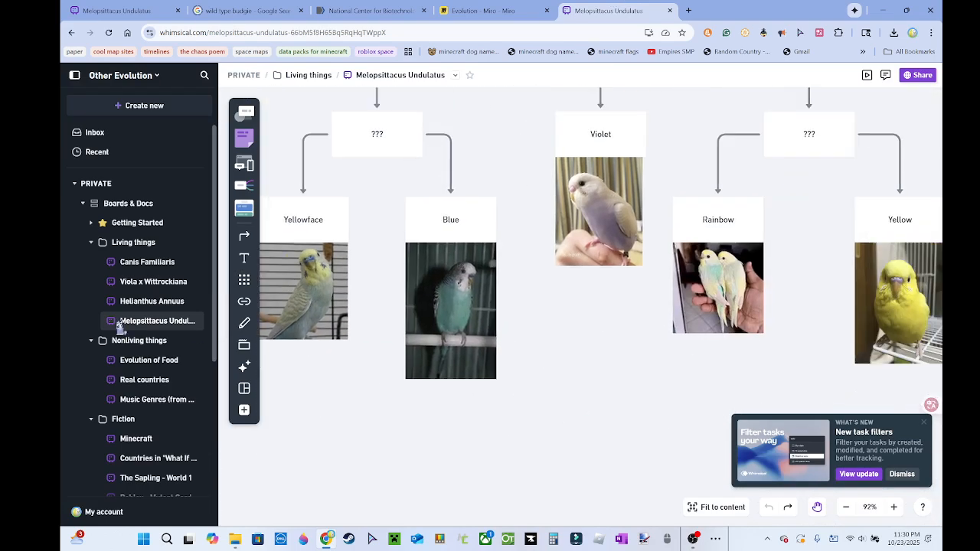
pyautogui.moveTo(707, 237); pyautogui.dragTo(690, 318)
pyautogui.scroll(5, 498, 237)
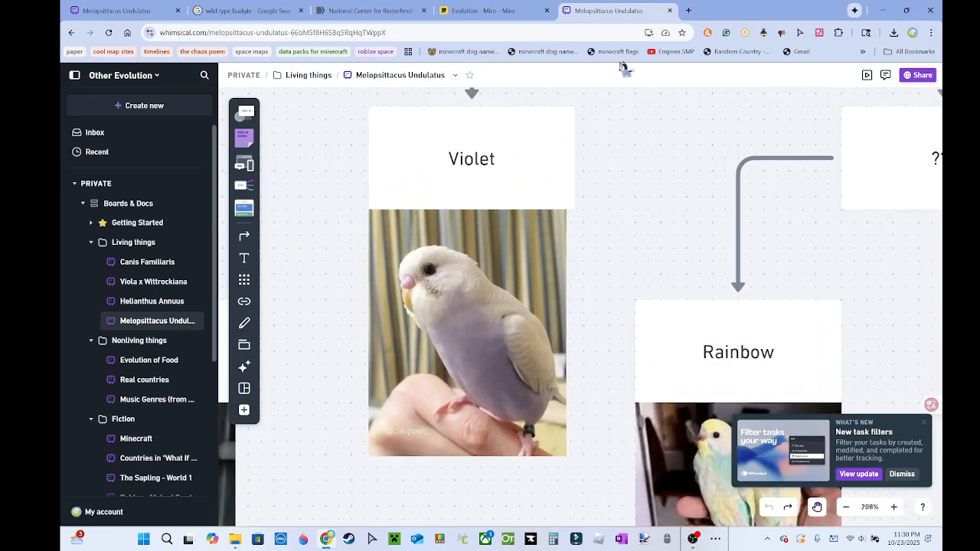
# - Search all NCBI databases for "violet budgerigar" and examine the results by database, including SRA and the protein databases
pyautogui.click(260, 9)
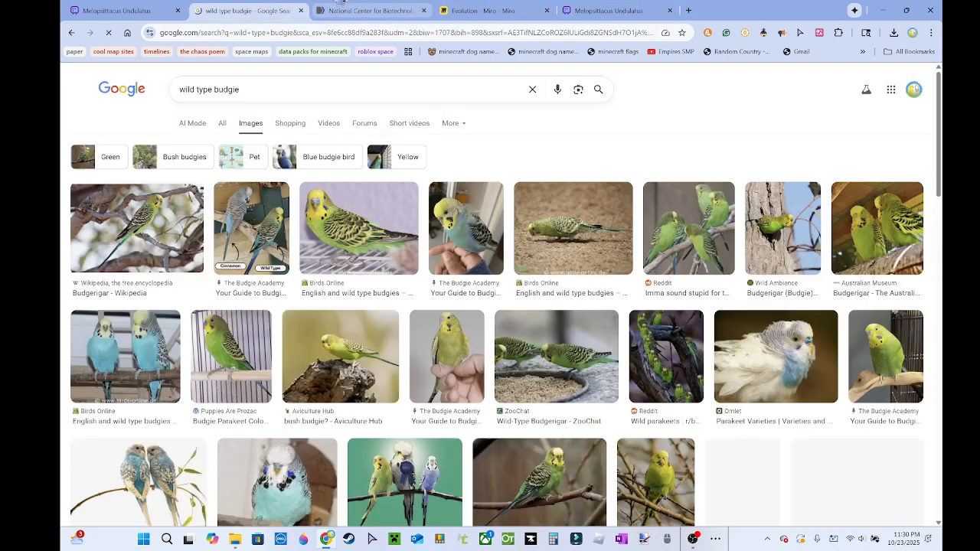
pyautogui.click(368, 10)
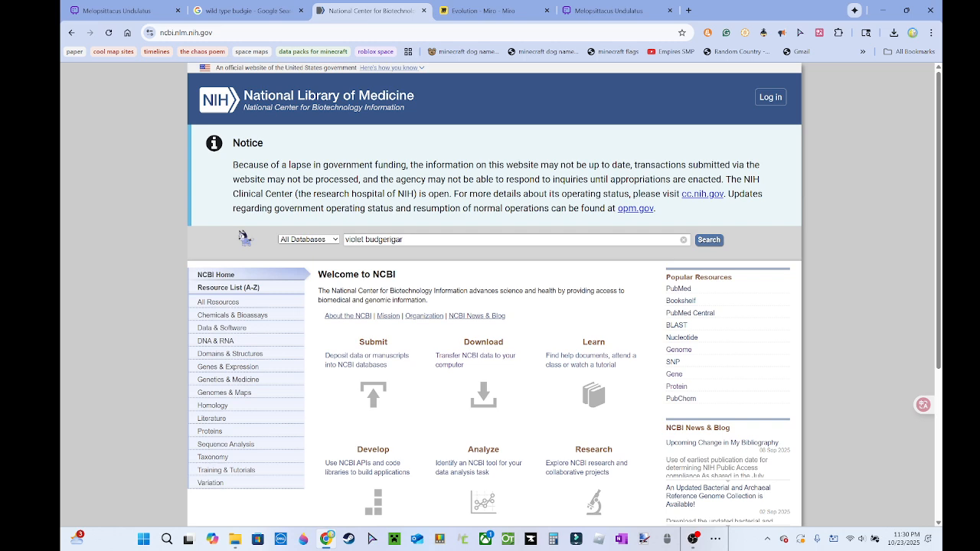
pyautogui.press('Return')
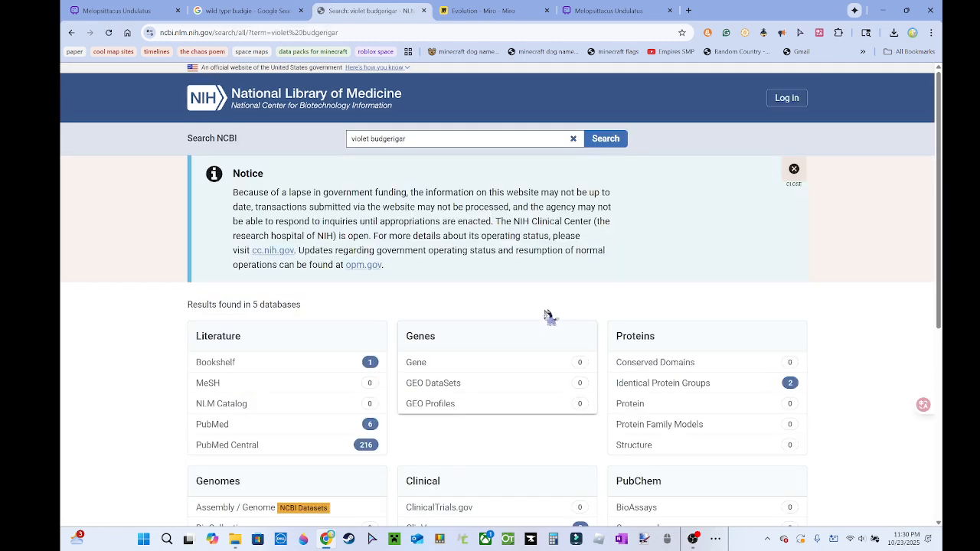
pyautogui.scroll(-4, 547, 316)
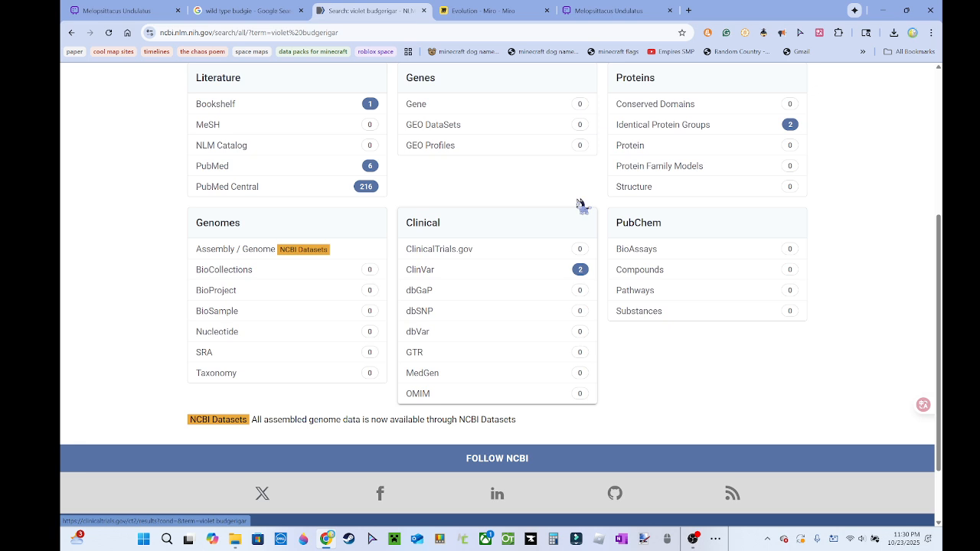
pyautogui.scroll(1, 586, 217)
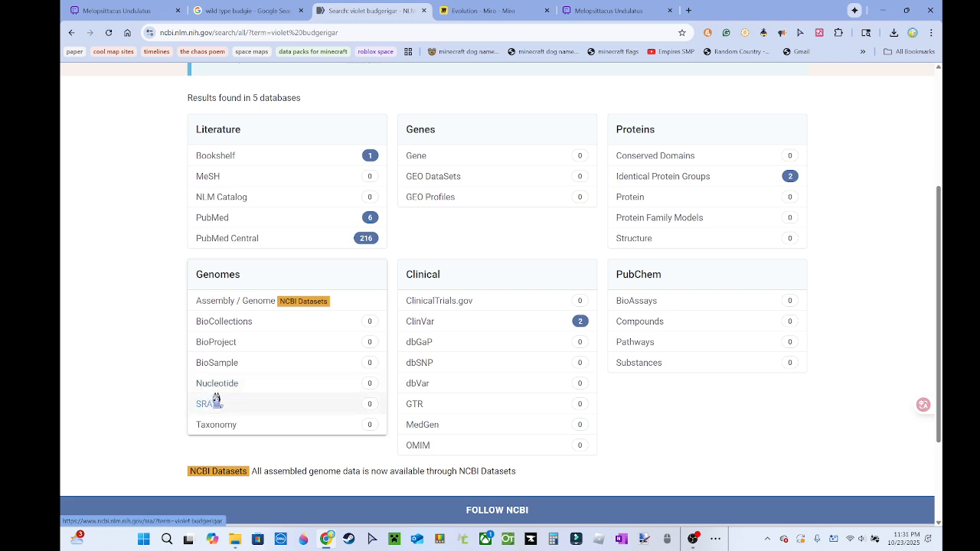
# - Open the tropomyosin record from the Identical Protein Groups results for violet budgerigar and look for Melopsittacus undulatus in its organism table
pyautogui.click(704, 176)
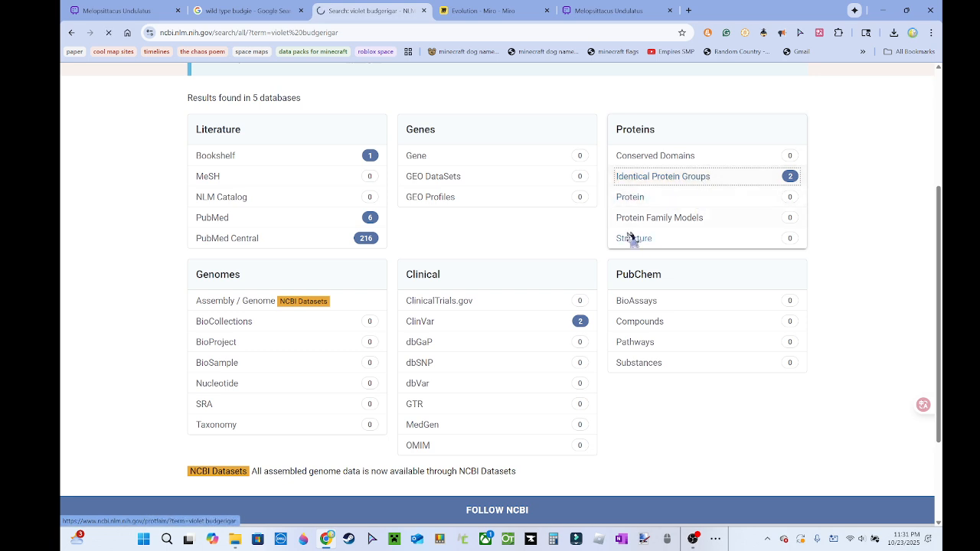
pyautogui.scroll(-1, 357, 403)
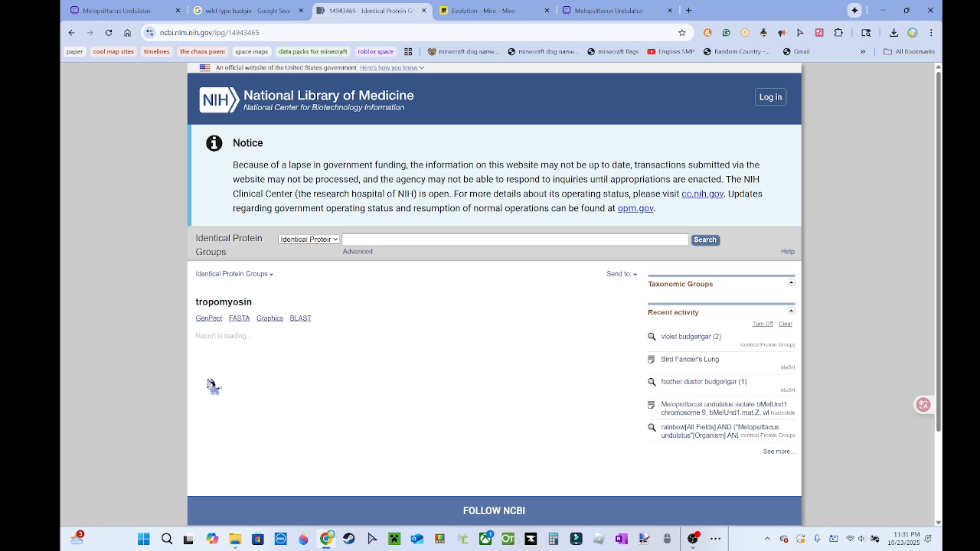
pyautogui.scroll(-3, 108, 343)
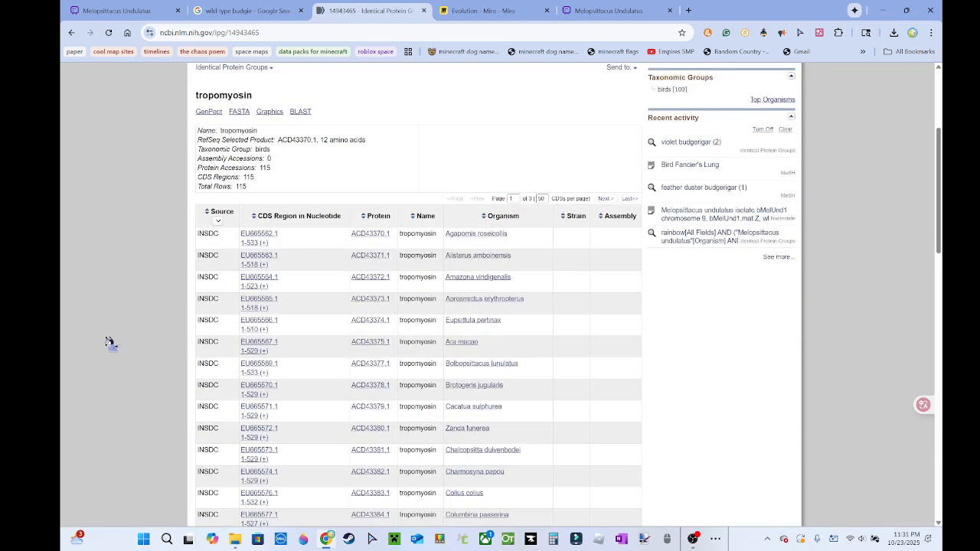
pyautogui.scroll(-3, 109, 342)
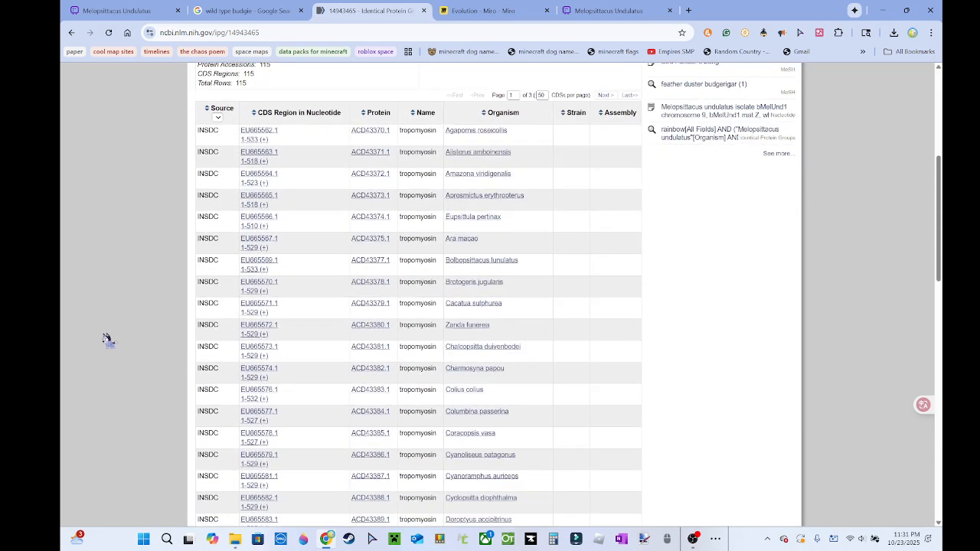
pyautogui.scroll(-1, 107, 340)
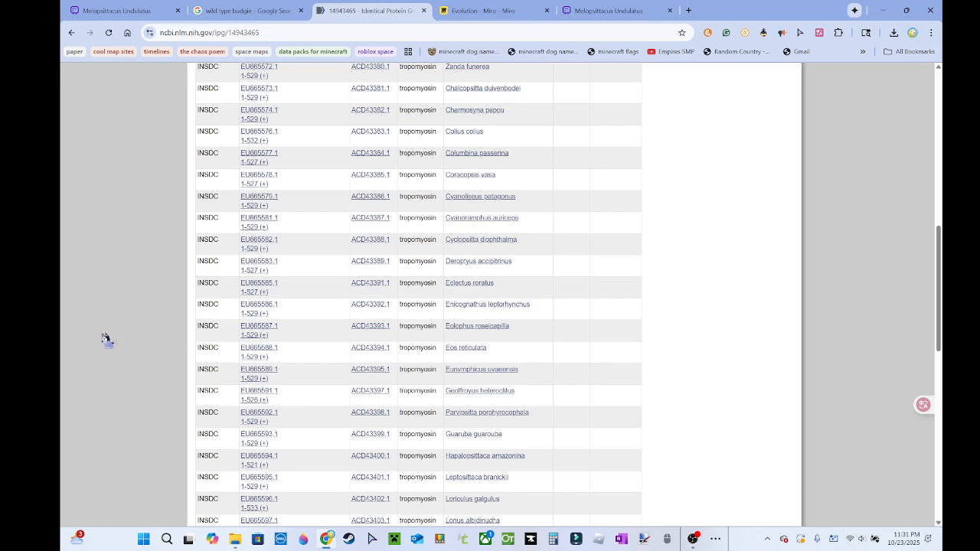
pyautogui.scroll(-3, 107, 339)
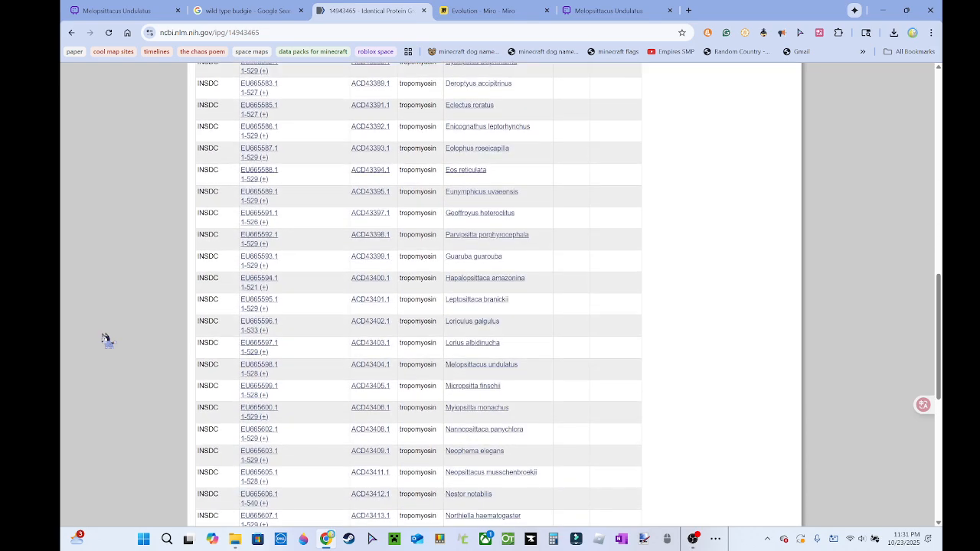
pyautogui.scroll(-2, 107, 340)
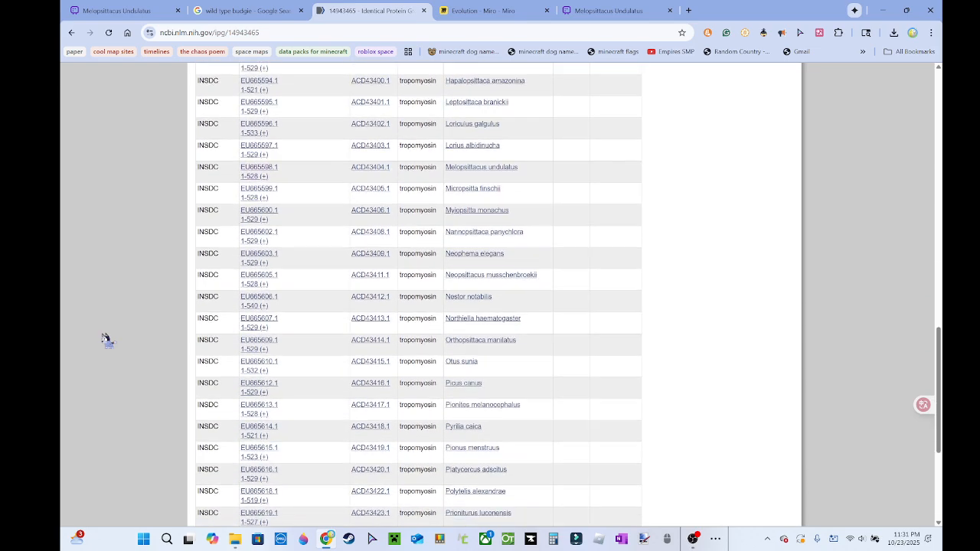
pyautogui.scroll(-1, 107, 340)
pyautogui.scroll(-1, 106, 338)
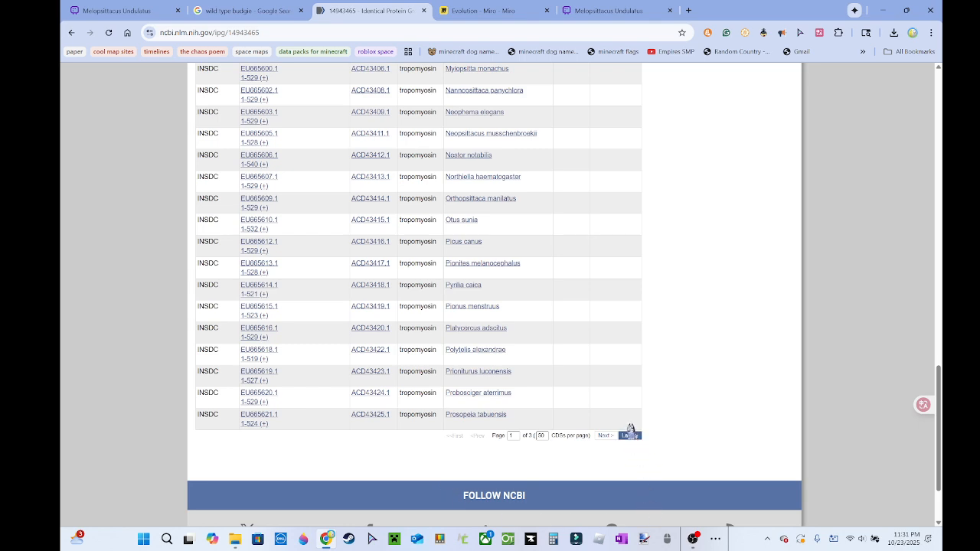
pyautogui.scroll(3, 579, 434)
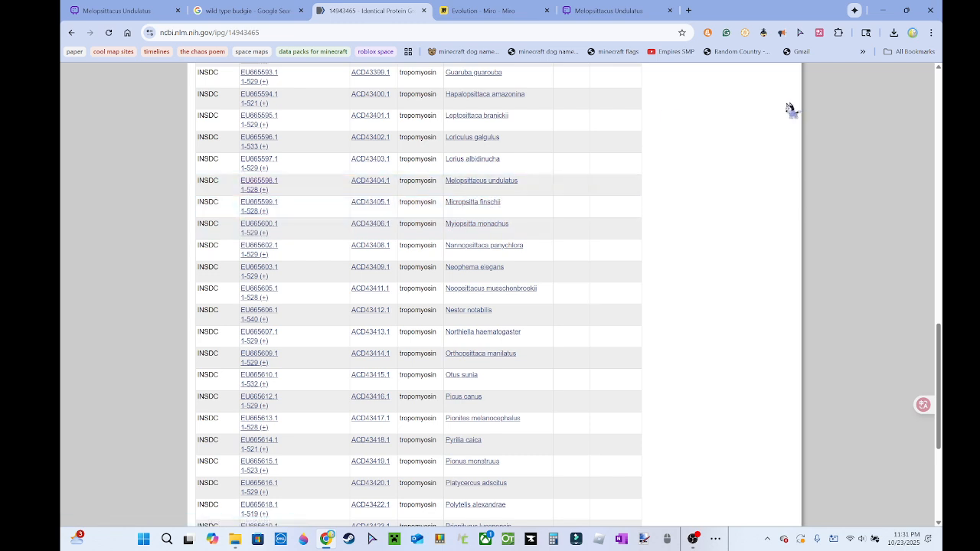
# - Open wikipedia.org in a new browser tab, search for "budgie" and open the Budgerigar article from the disambiguation page
pyautogui.click(688, 9)
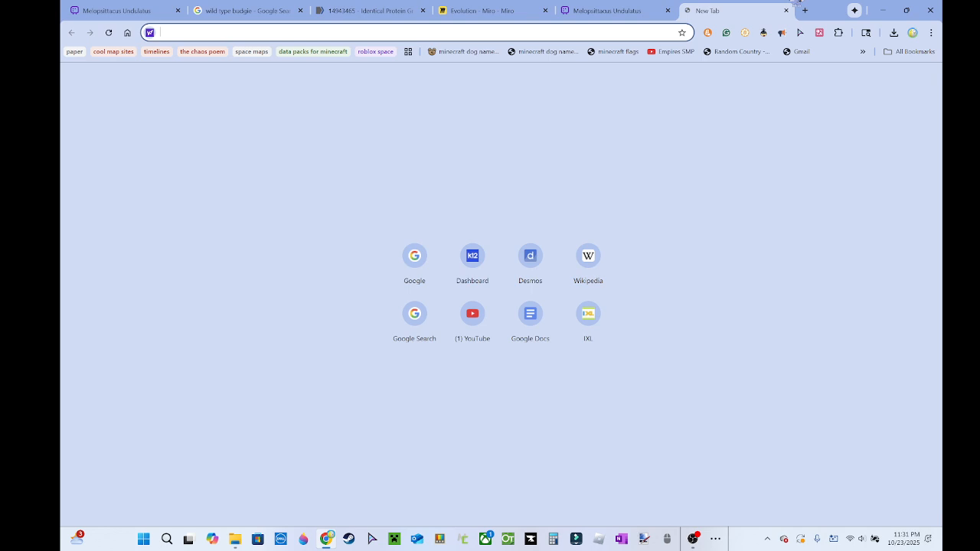
pyautogui.write('wikipedia.org')
pyautogui.press('Return')
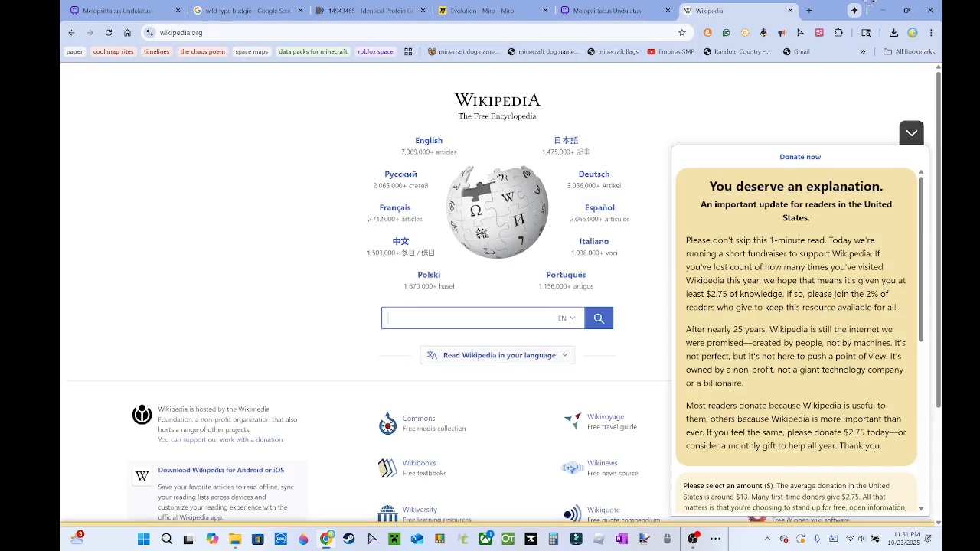
pyautogui.write('budgie')
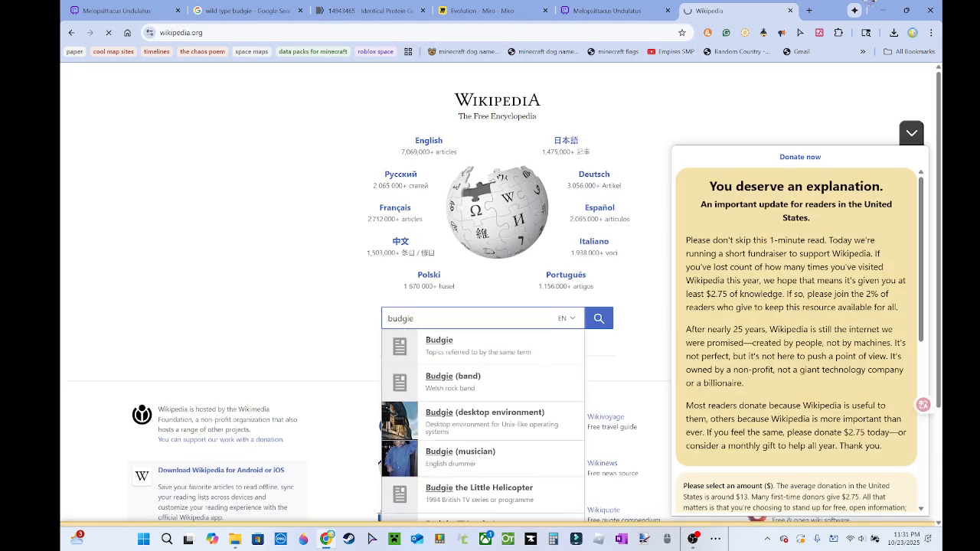
pyautogui.press('Return')
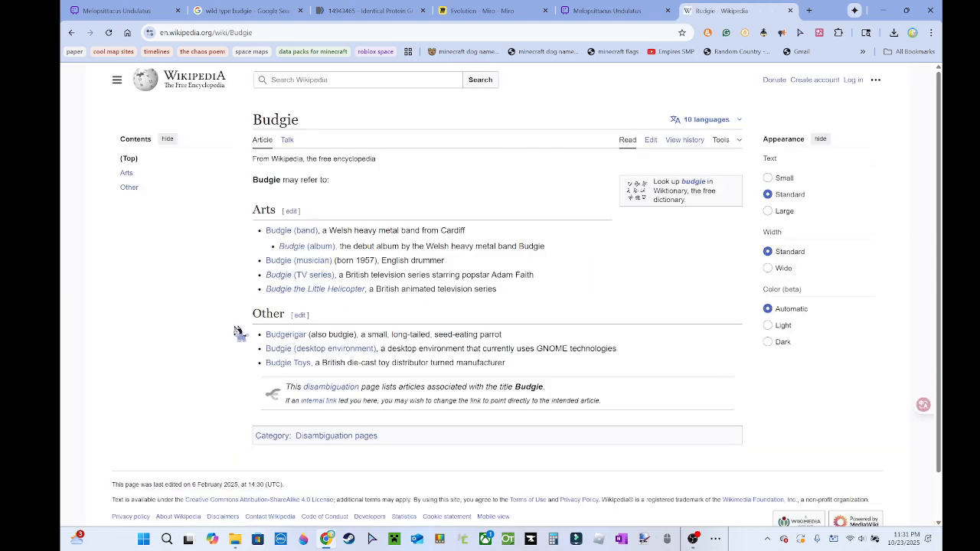
pyautogui.click(292, 335)
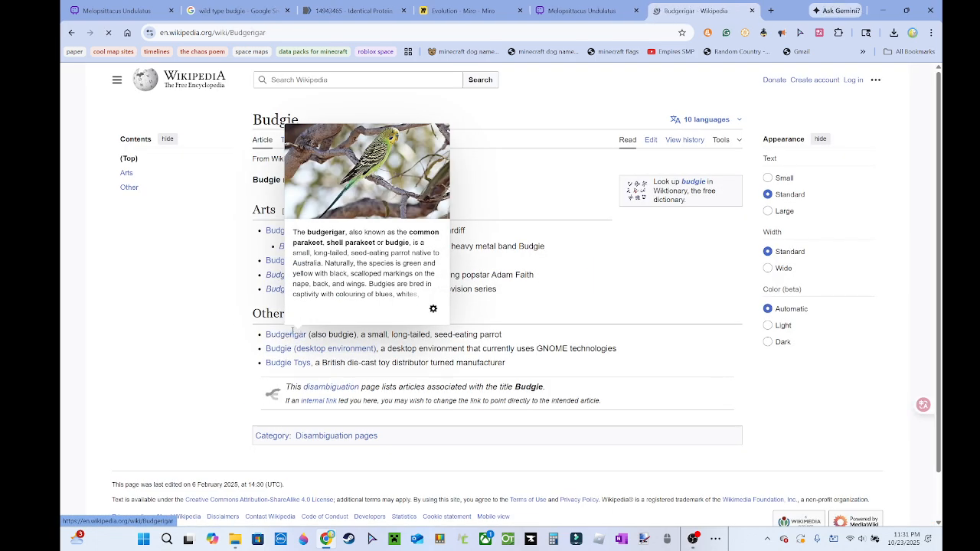
# - Examine the scientific classification in the Budgerigar article's infobox, highlighting the binomial name and the genus name Melopsittacus
pyautogui.scroll(-4, 673, 418)
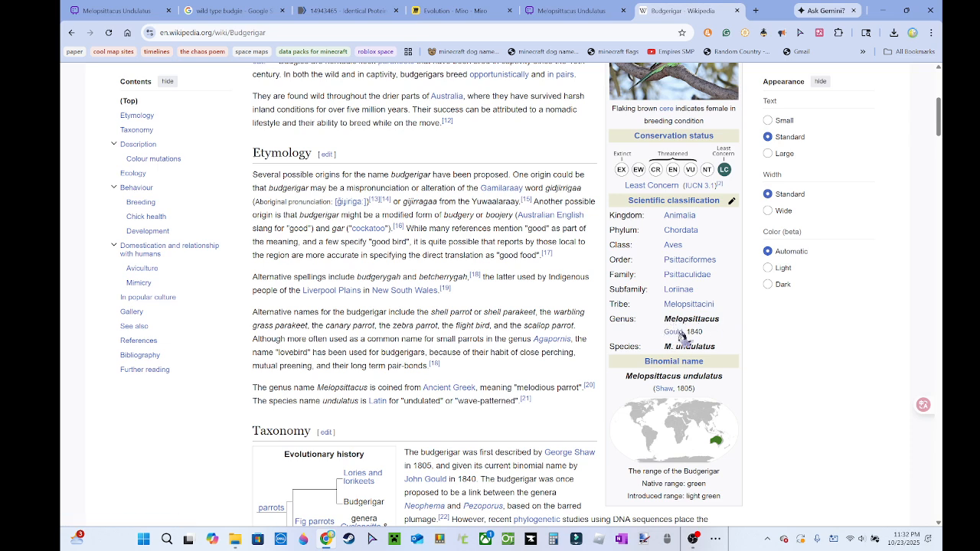
pyautogui.moveTo(618, 373); pyautogui.dragTo(733, 369)
pyautogui.click(728, 370)
pyautogui.moveTo(656, 316); pyautogui.dragTo(723, 320)
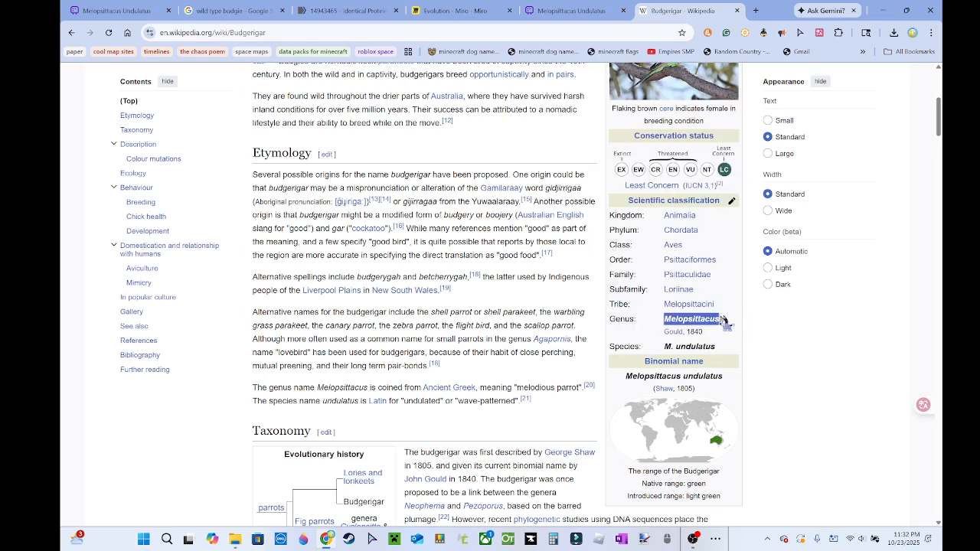
pyautogui.click(656, 339)
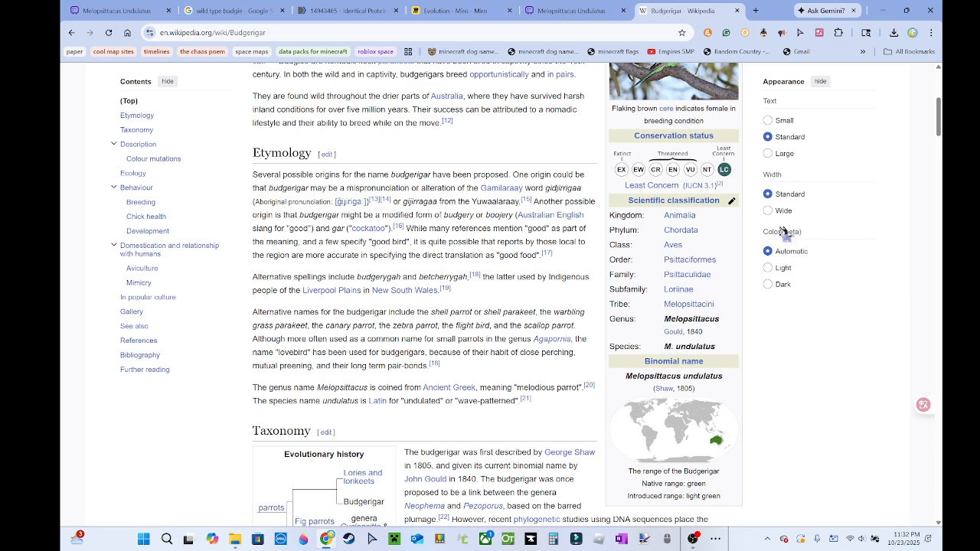
# - Return to NCBI, view the Melopsittacus undulatus nucleotide record EU665598.1, and highlight its full ORIGIN sequence
pyautogui.click(344, 10)
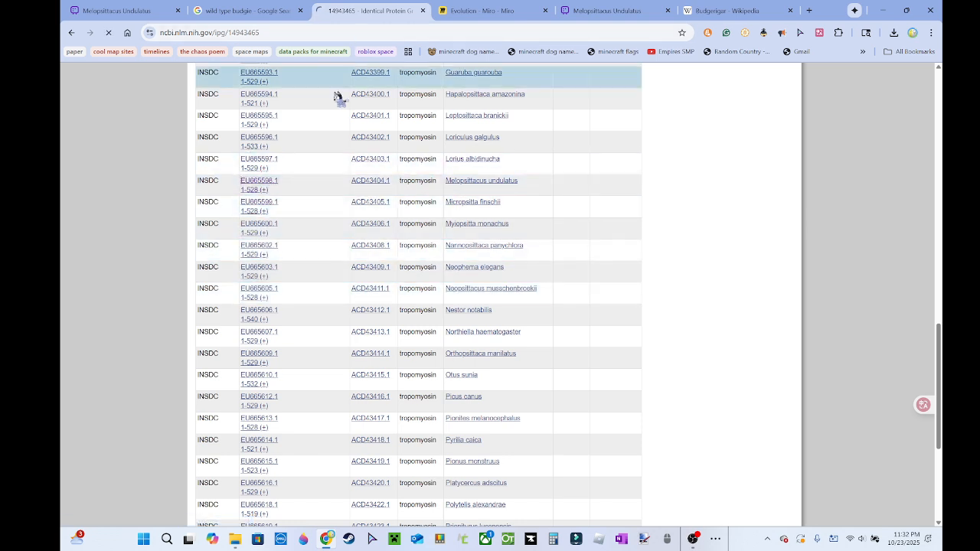
pyautogui.scroll(-5, 130, 245)
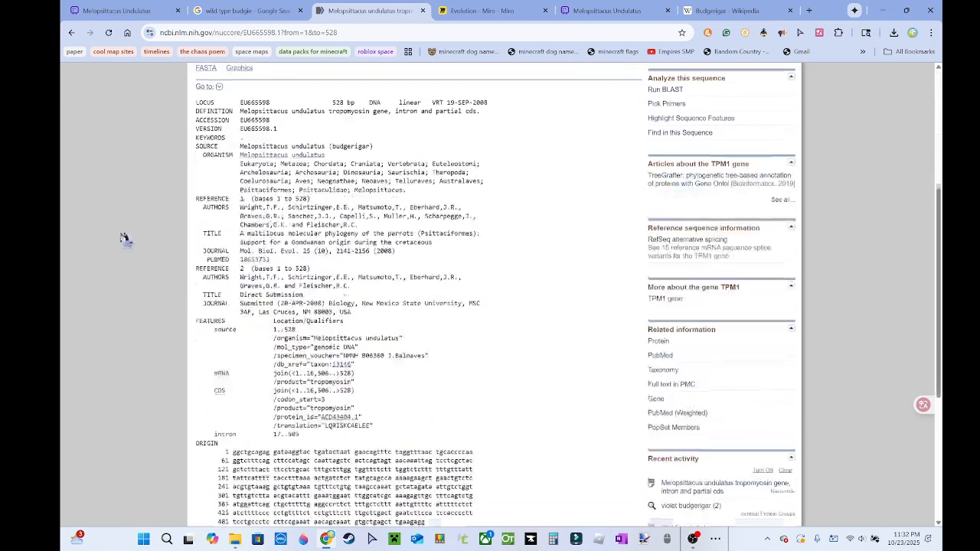
pyautogui.scroll(-1, 144, 260)
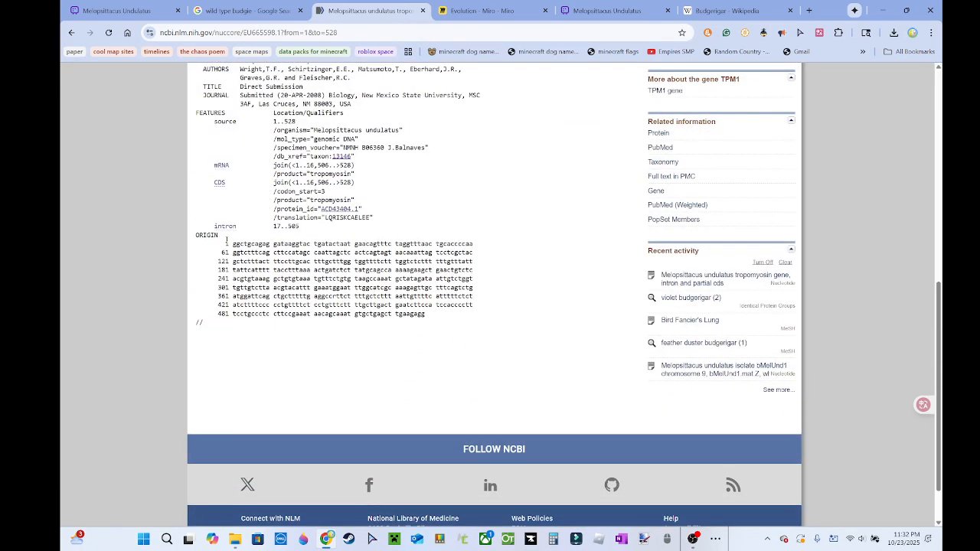
pyautogui.moveTo(232, 244); pyautogui.dragTo(425, 320)
pyautogui.click(425, 319)
# - Open Google Docs in a new browser tab, switch to the second of the other listed accounts, and open the Genomes document
pyautogui.click(809, 10)
pyautogui.write('docs.google.com')
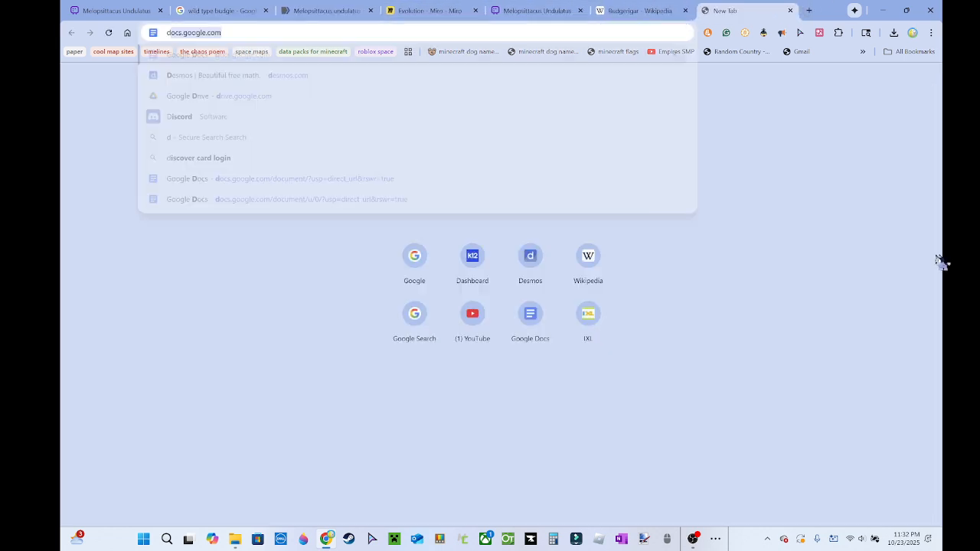
pyautogui.press('Return')
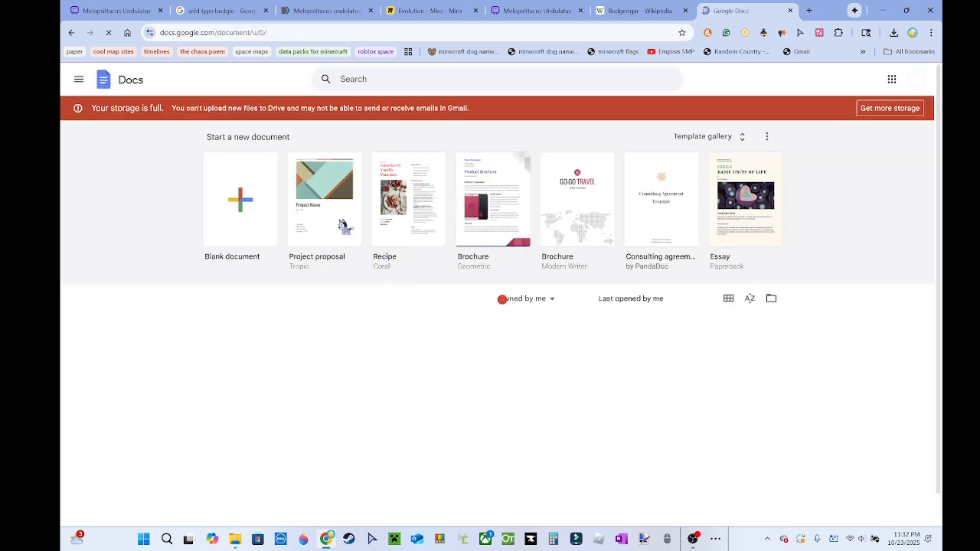
pyautogui.click(916, 79)
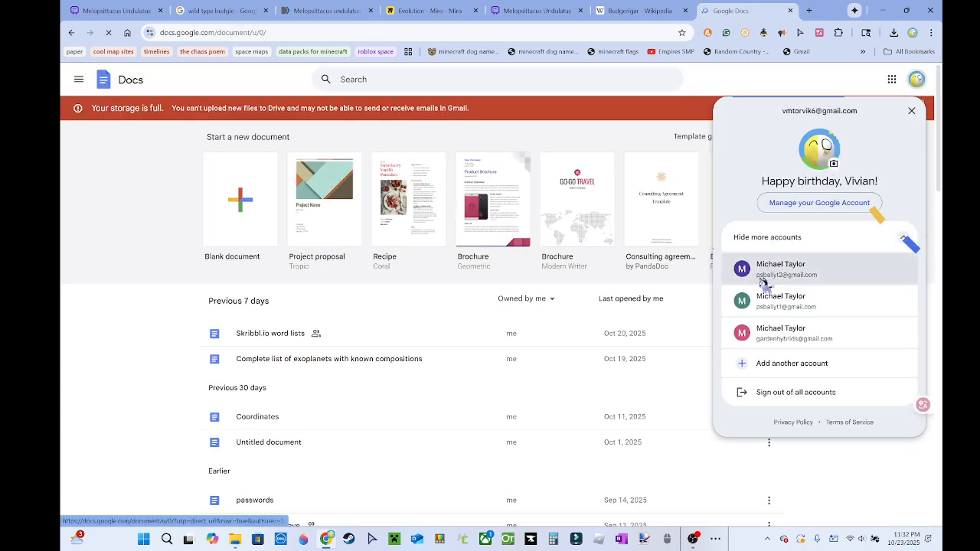
pyautogui.click(773, 299)
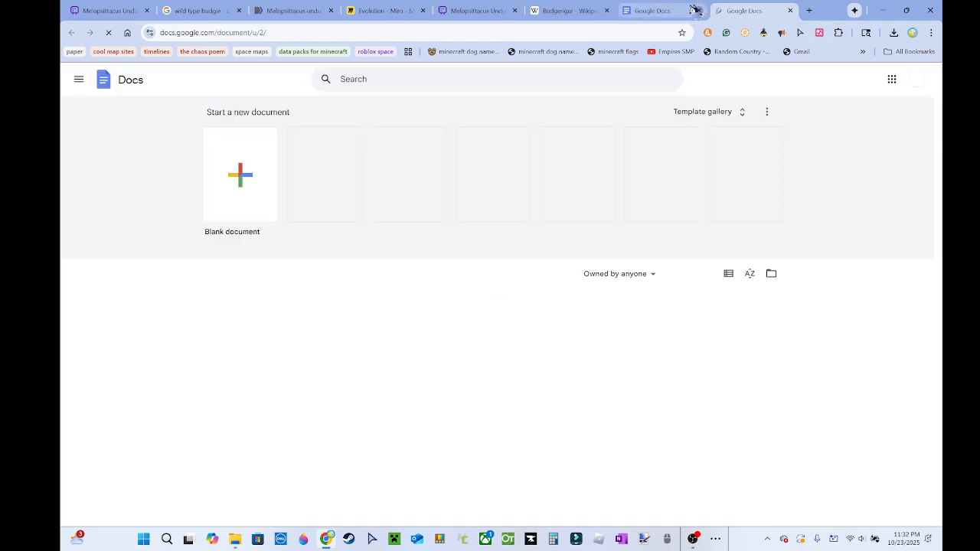
pyautogui.click(695, 10)
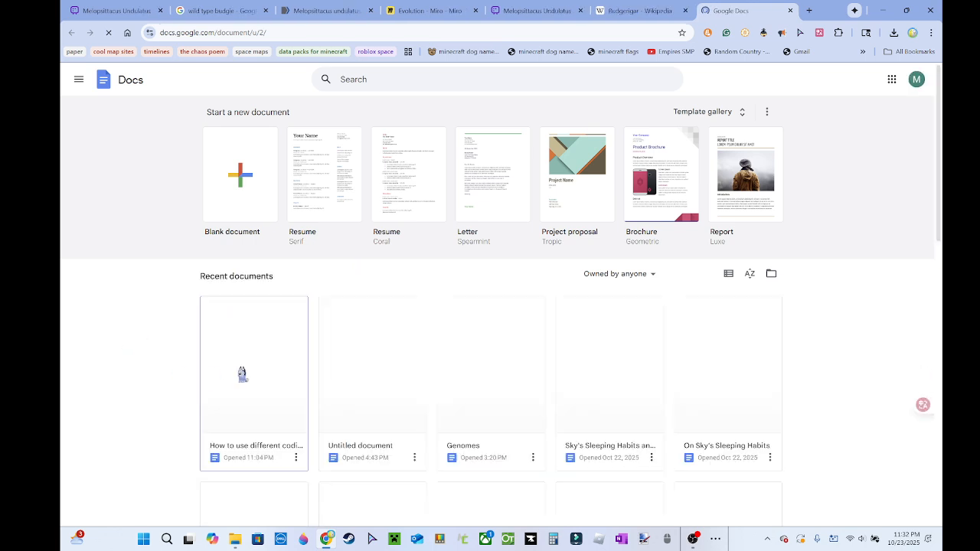
pyautogui.click(461, 370)
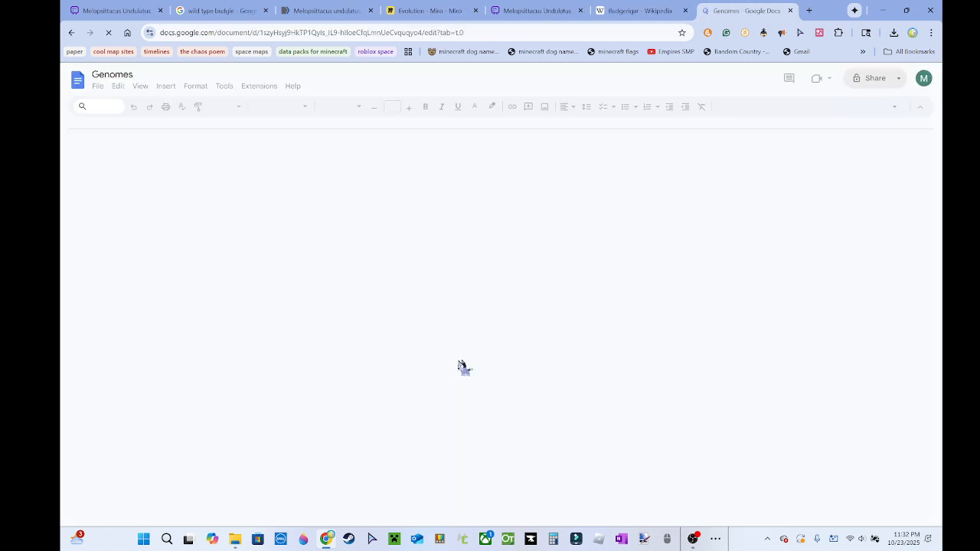
# - Review the list of budgie color sequences in the Genomes document and highlight the Wild-type Budgie (Green) sequence
pyautogui.scroll(-1, 452, 300)
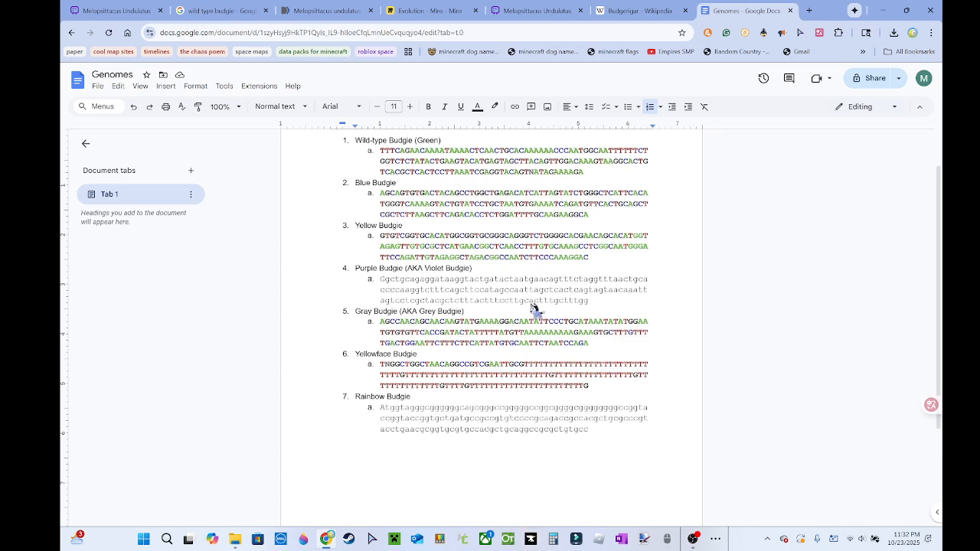
pyautogui.scroll(2, 538, 312)
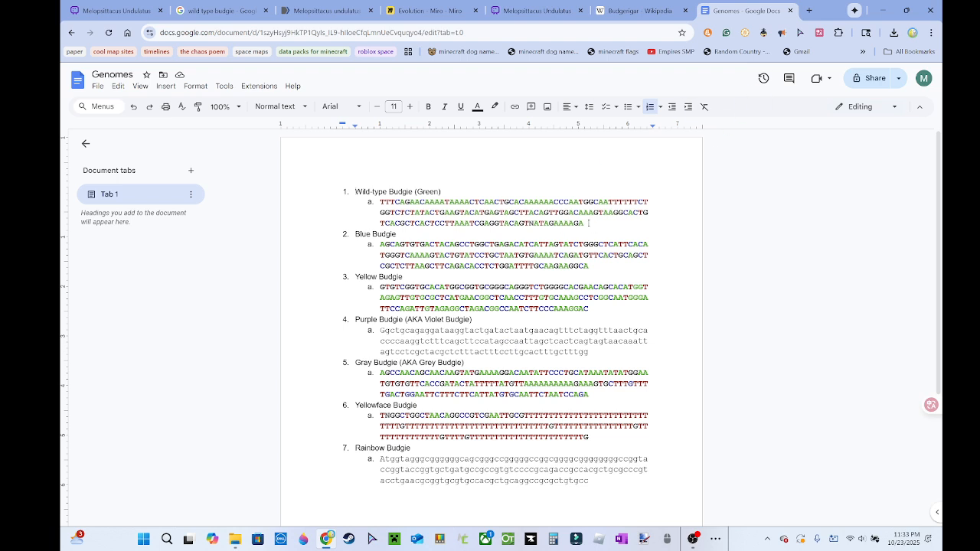
pyautogui.moveTo(589, 221); pyautogui.dragTo(356, 204)
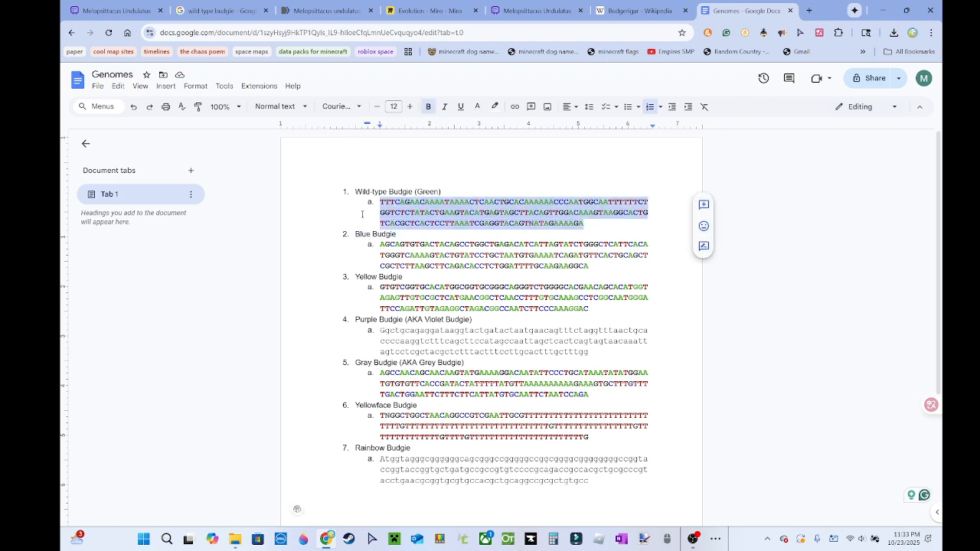
pyautogui.click(587, 224)
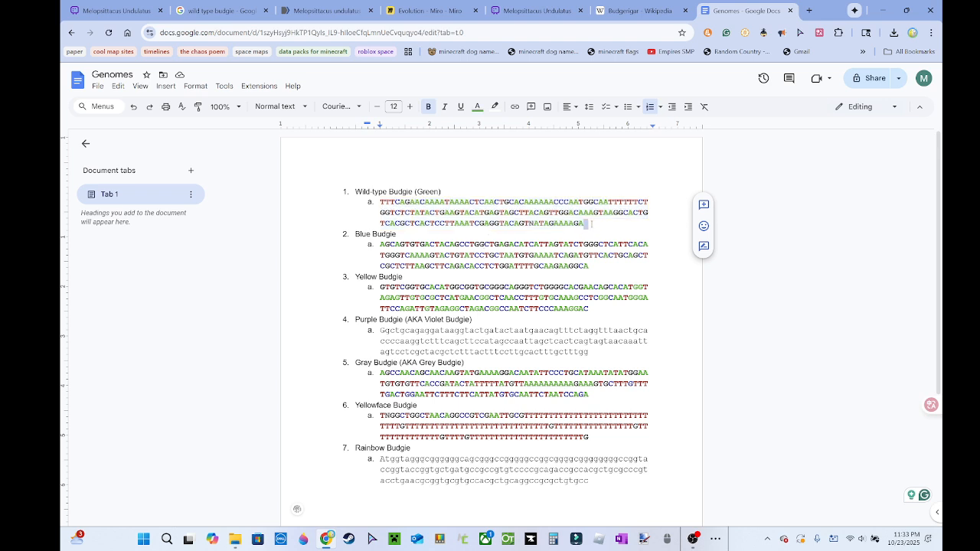
pyautogui.moveTo(587, 224); pyautogui.dragTo(375, 202)
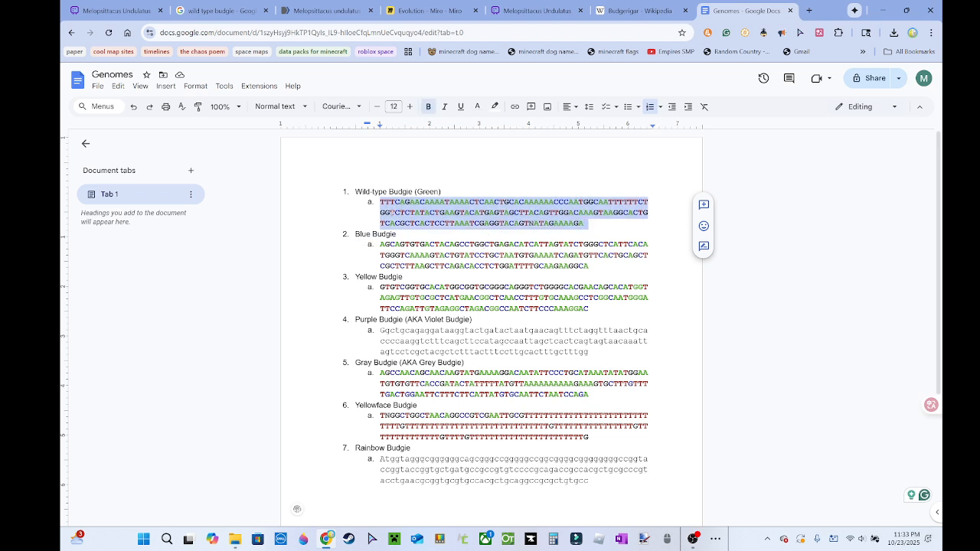
# - Go back from the NCBI nucleotide record, then return to the Whimsical board and inspect the Grey and Wild-type (Green) budgie entries
pyautogui.click(304, 4)
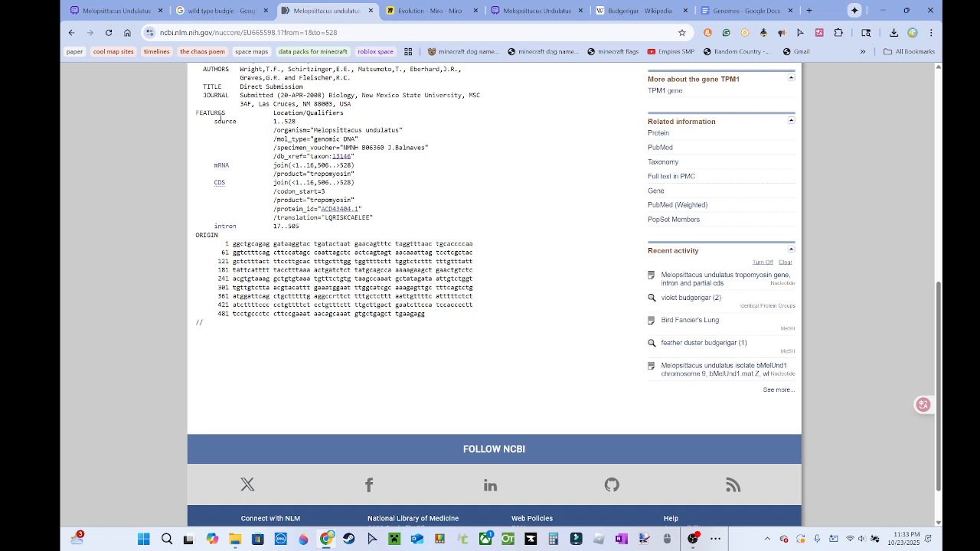
pyautogui.click(71, 32)
pyautogui.click(639, 10)
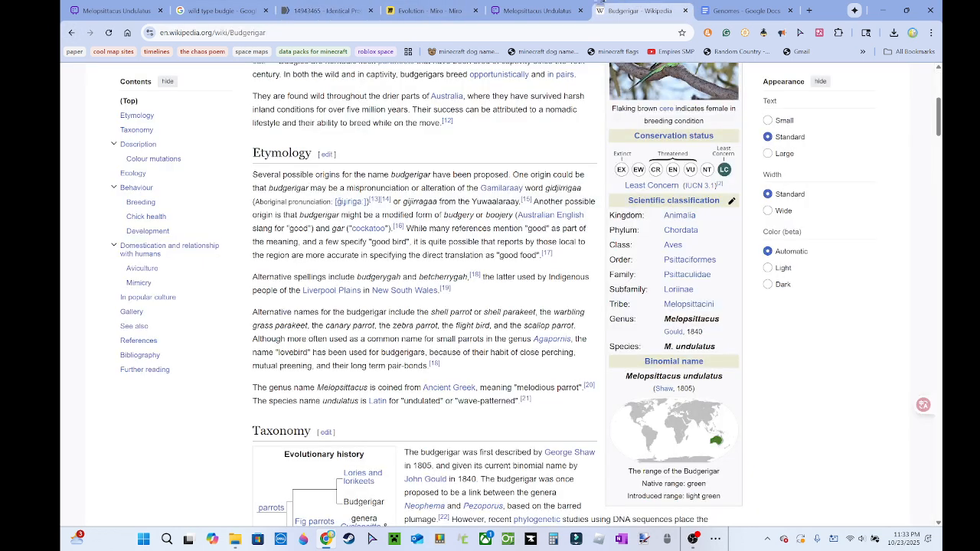
pyautogui.click(528, 10)
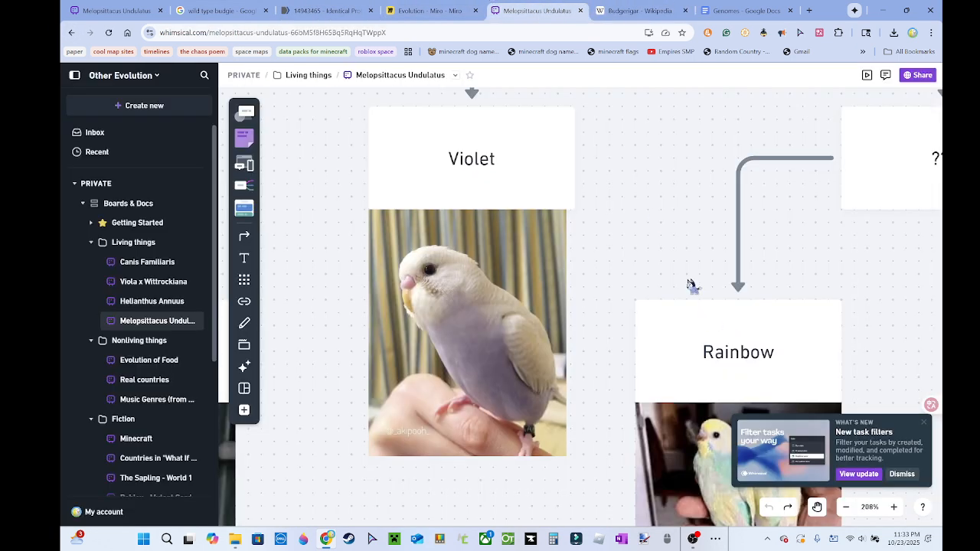
pyautogui.scroll(-5, 693, 299)
pyautogui.moveTo(895, 251); pyautogui.dragTo(414, 312)
pyautogui.moveTo(658, 369); pyautogui.dragTo(441, 243)
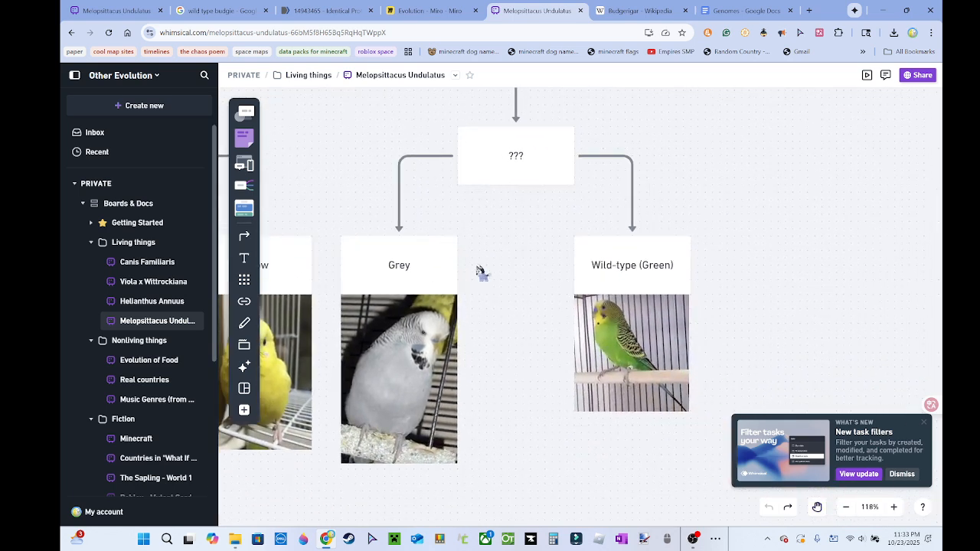
# - Look closer at the Wild-type (Green) entry, then return to NCBI and go back to the all-databases results for violet budgerigar
pyautogui.scroll(2, 613, 410)
pyautogui.scroll(2, 649, 398)
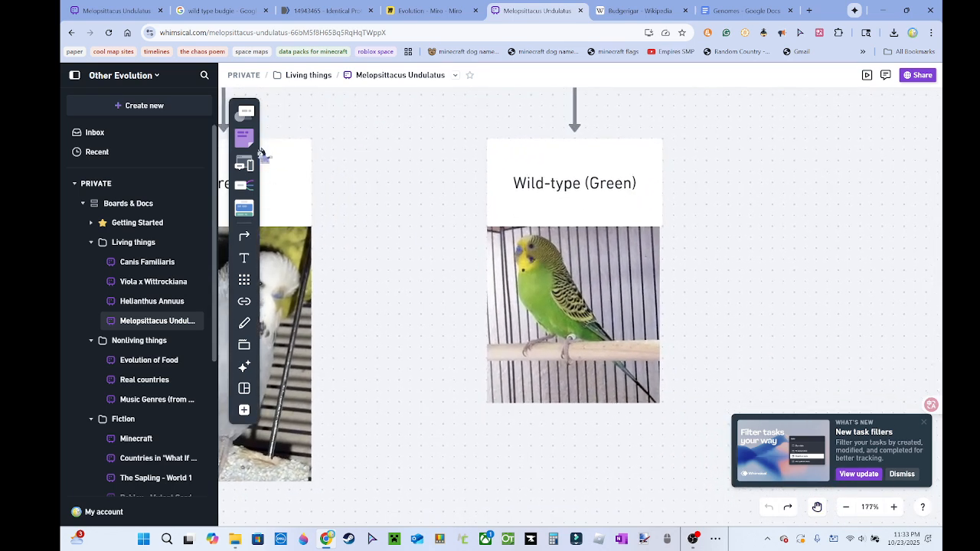
pyautogui.click(321, 10)
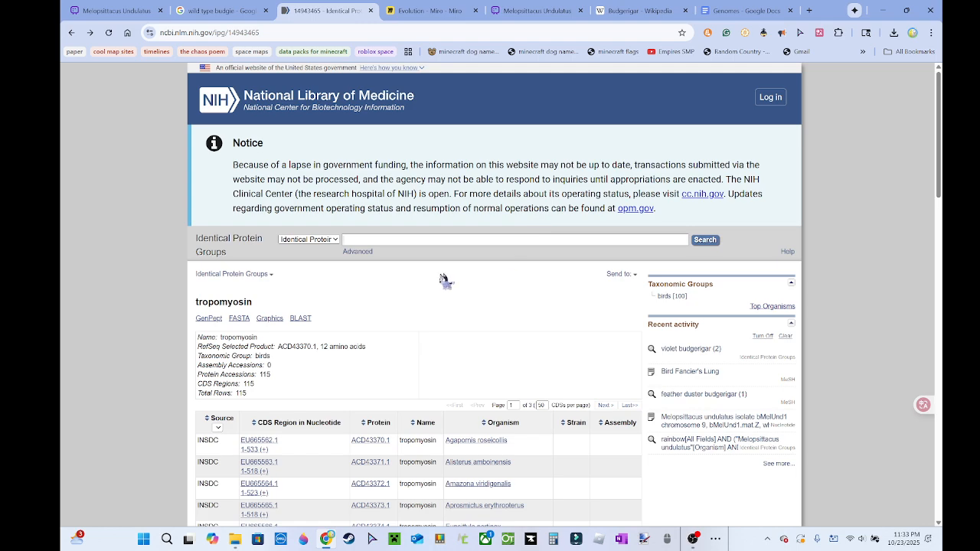
pyautogui.moveTo(66, 4); pyautogui.dragTo(61, 1)
pyautogui.click(463, 10)
pyautogui.click(69, 32)
pyautogui.click(70, 32)
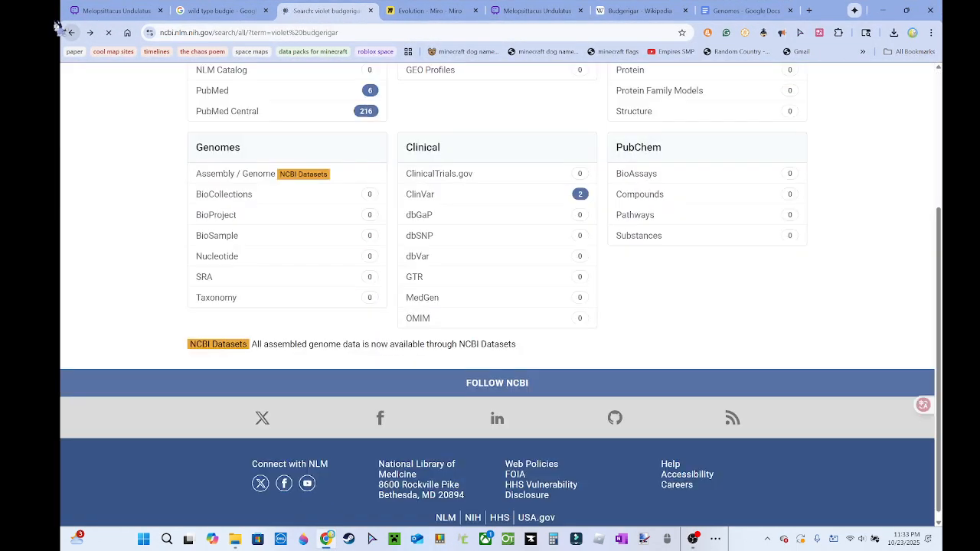
# - Search all NCBI databases for "wild type budgerigar" and check the results under Genomes
pyautogui.scroll(10, 344, 253)
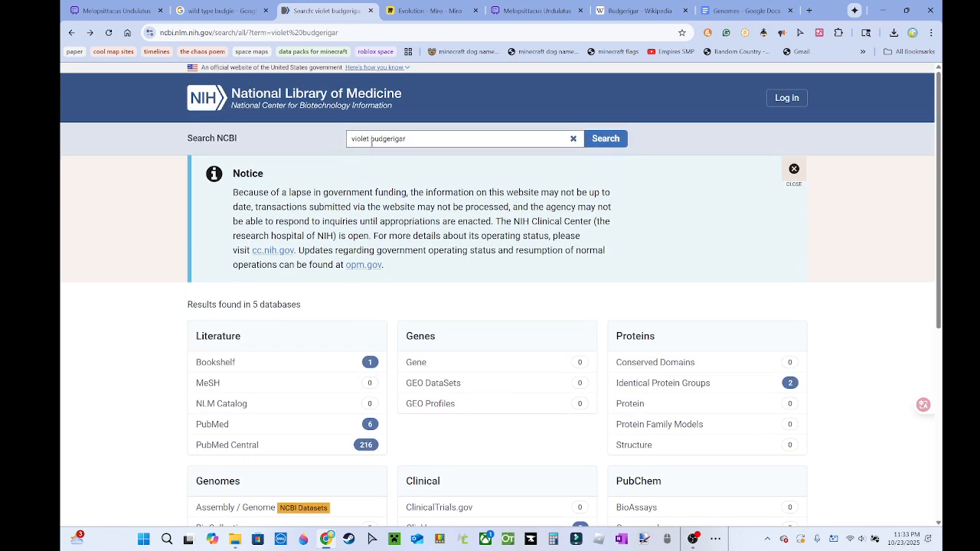
pyautogui.doubleClick(366, 140)
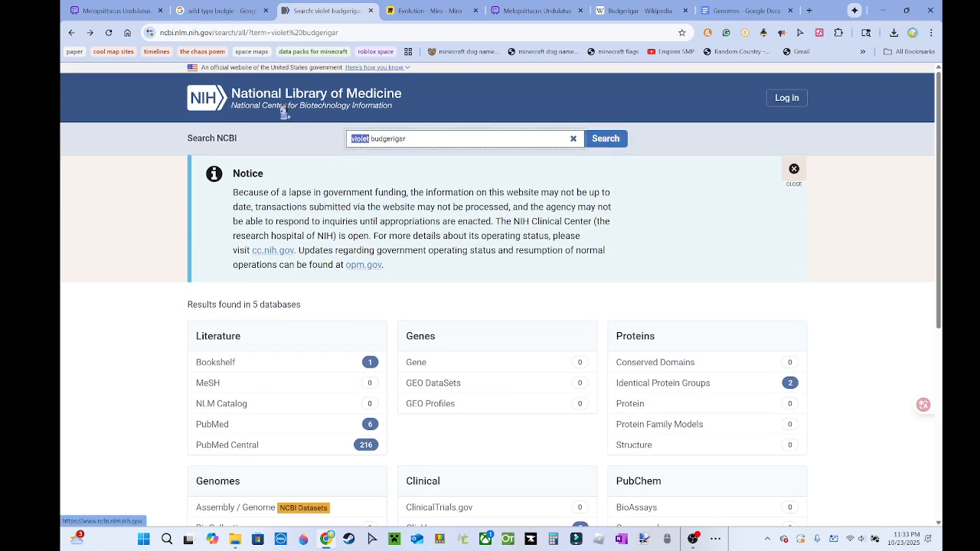
pyautogui.write('wild typ')
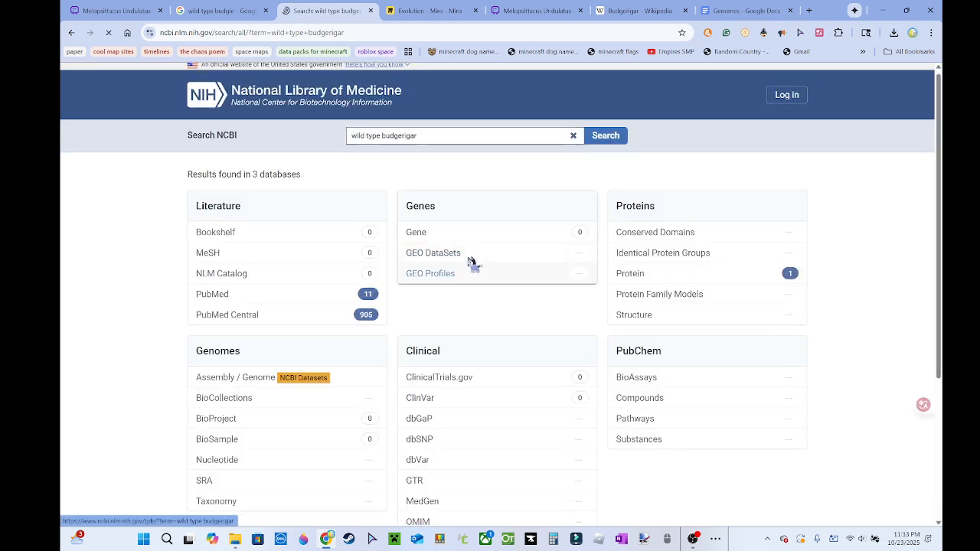
pyautogui.scroll(-3, 473, 264)
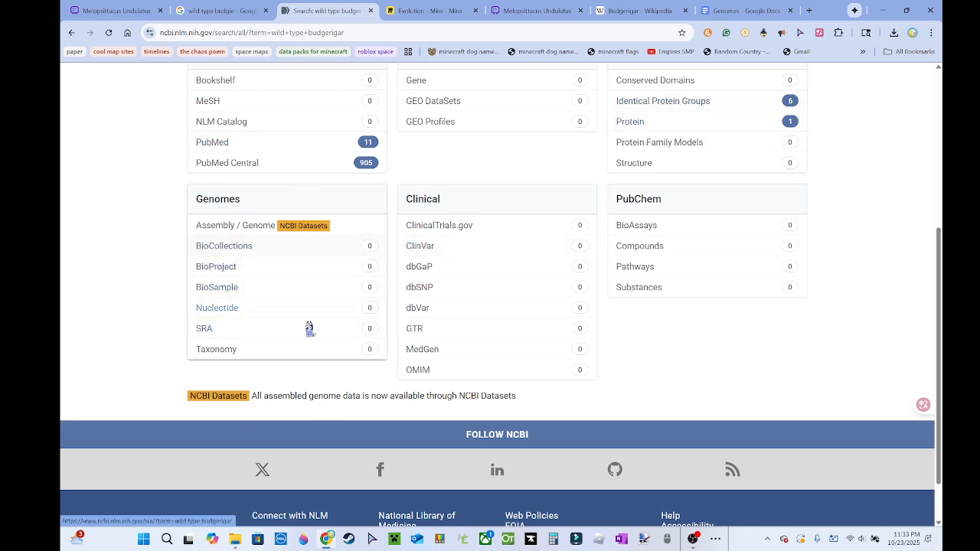
# - Shorten the NCBI search to "wild budgerigar" and open its SRA results
pyautogui.scroll(3, 308, 260)
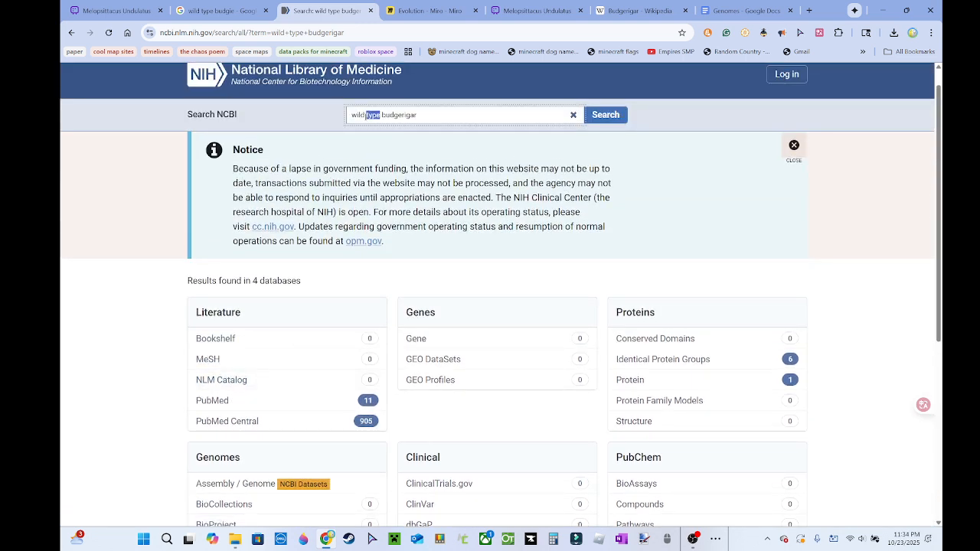
pyautogui.press('BackSpace')
pyautogui.scroll(-2, 116, 328)
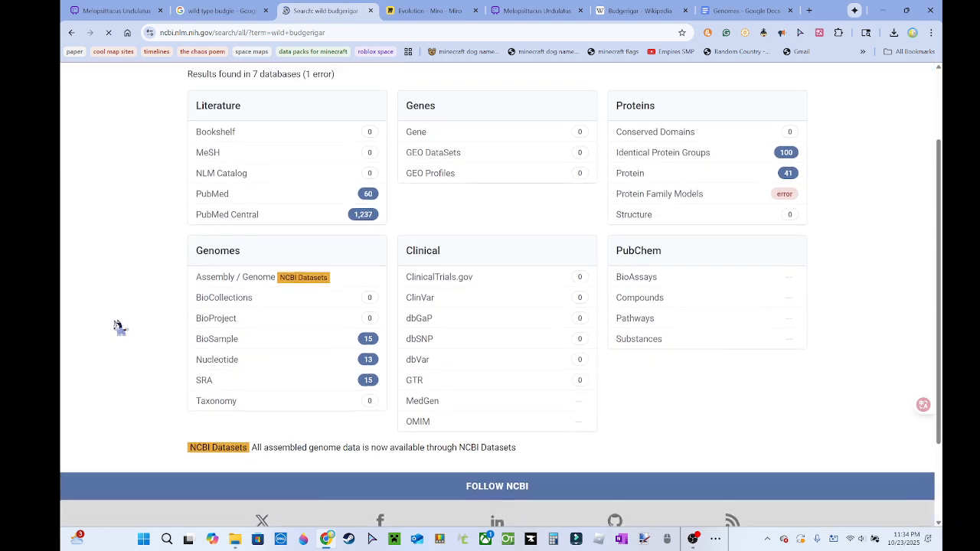
pyautogui.click(246, 326)
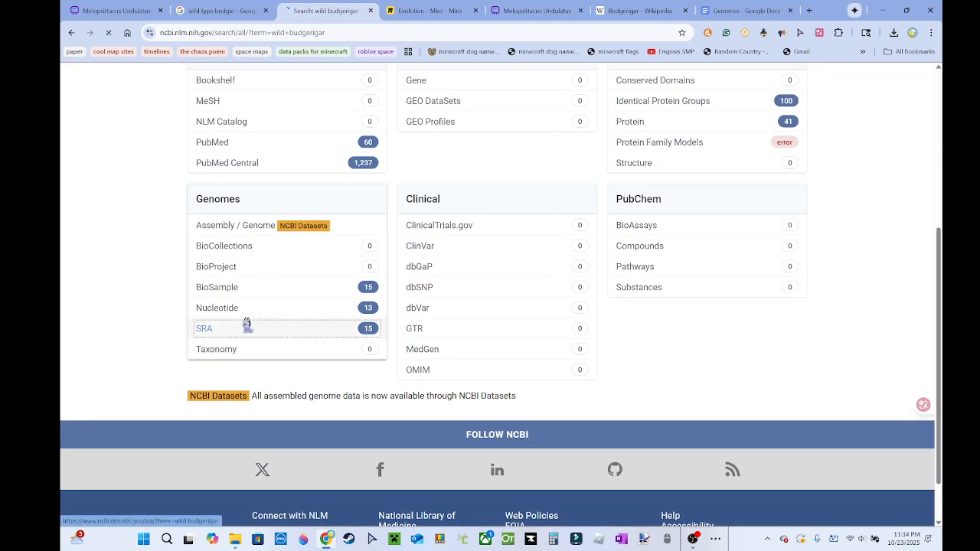
# - Open the first ddRAD-seq of Melopsittacus undulatus result, view its BioProject PRJNA378643, and return to the SRA record
pyautogui.scroll(-3, 536, 322)
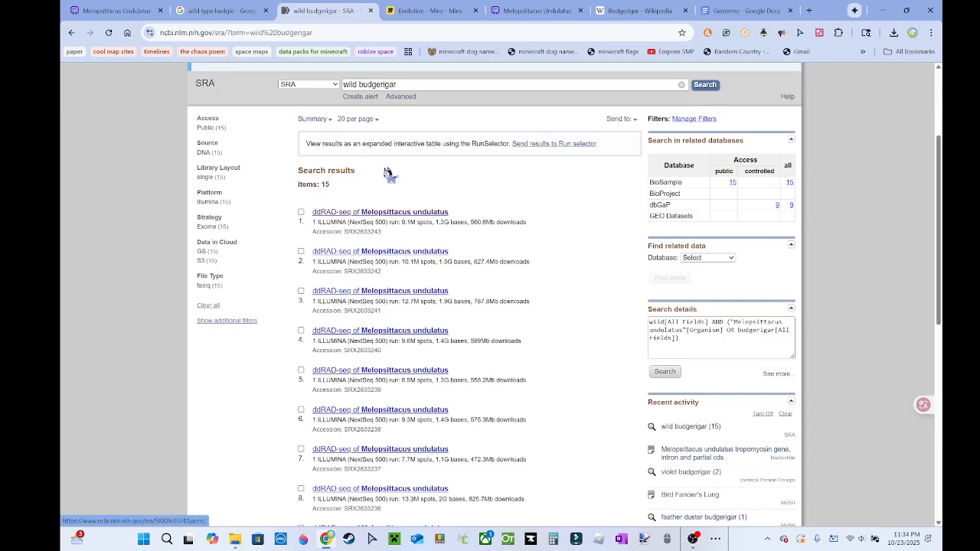
pyautogui.scroll(1, 389, 171)
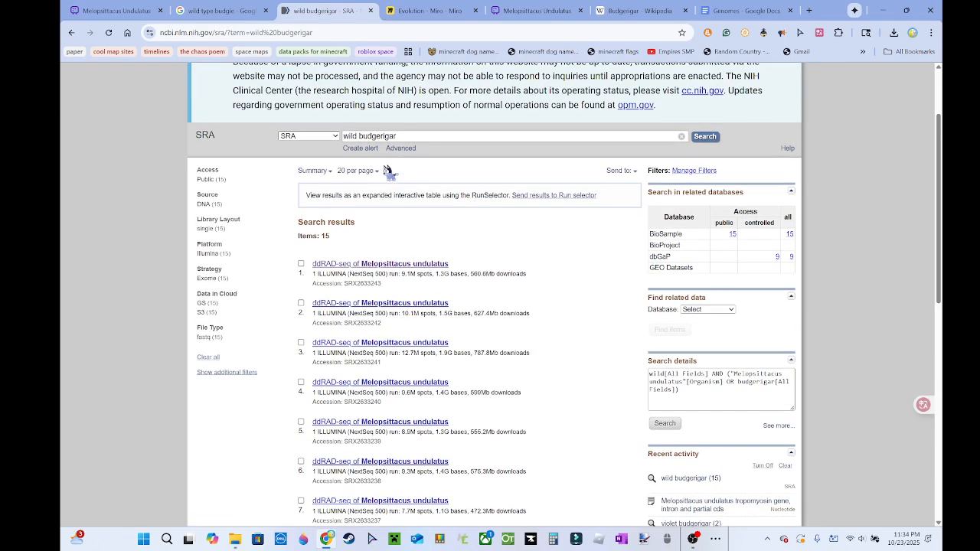
pyautogui.click(376, 263)
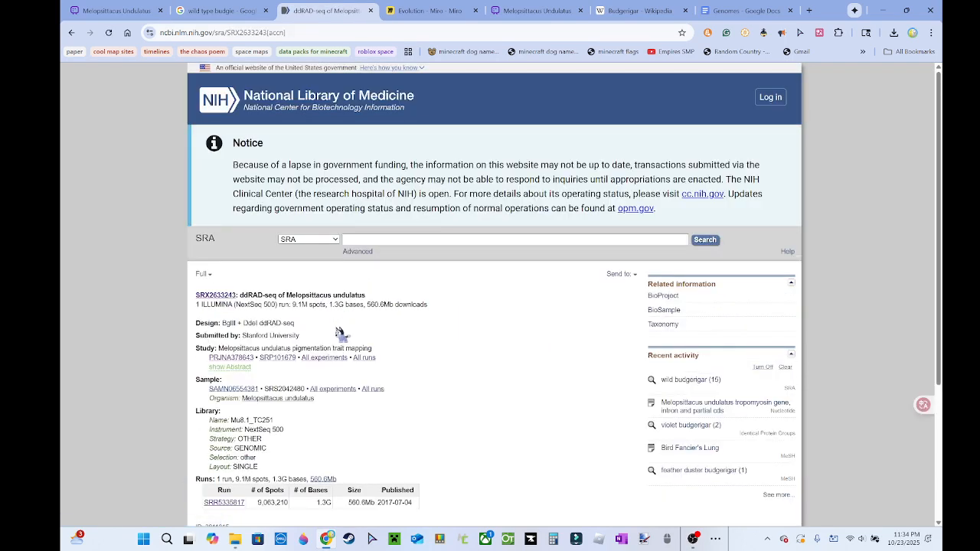
pyautogui.scroll(-1, 341, 319)
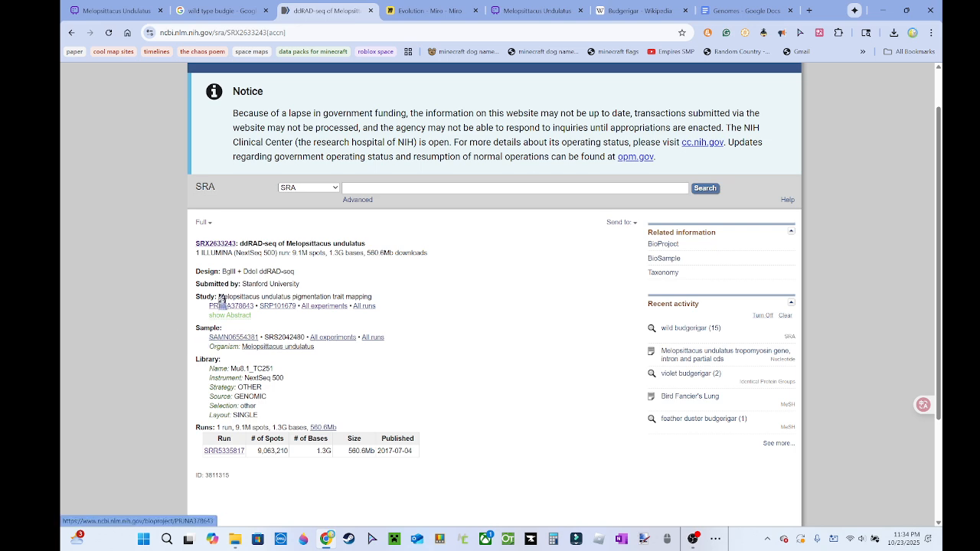
pyautogui.scroll(-3, 178, 312)
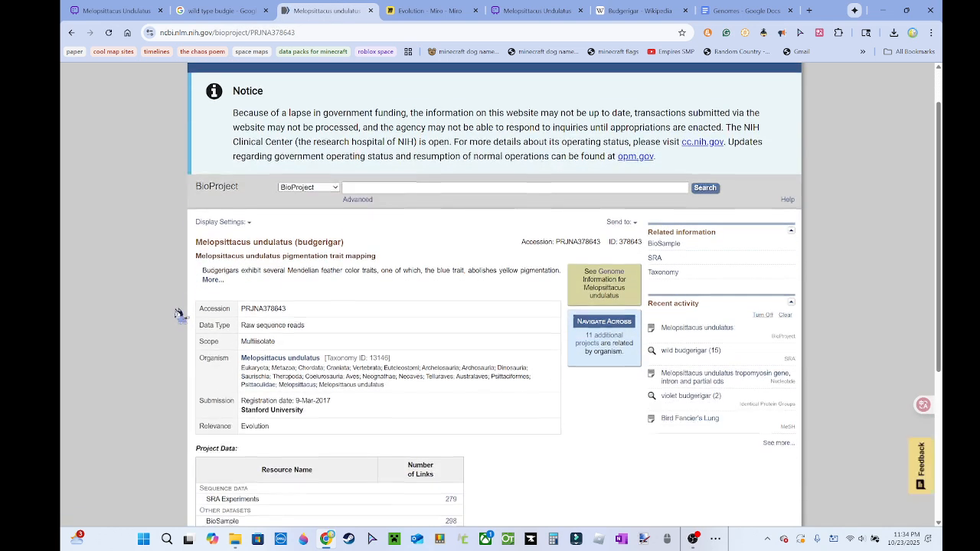
pyautogui.click(69, 33)
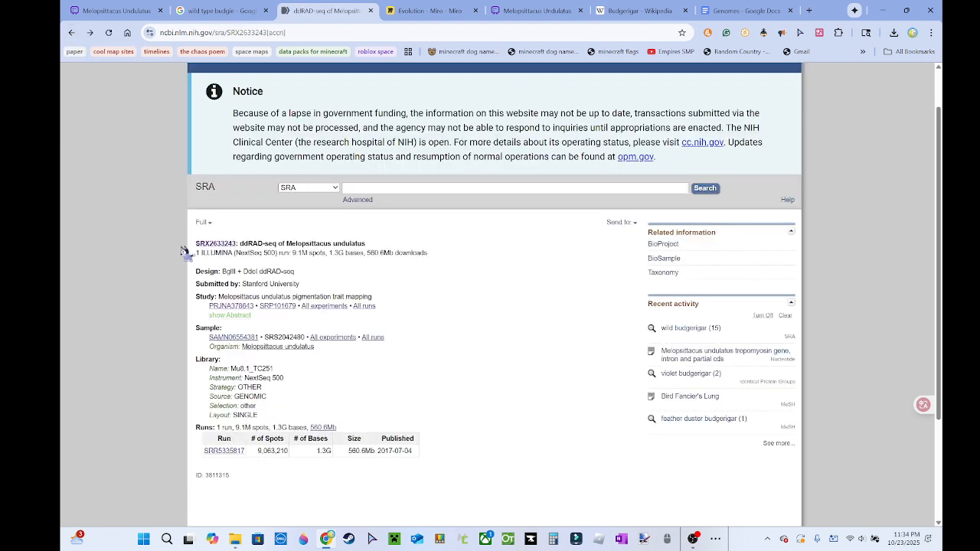
# - View the related BioSample record, highlight its breed value "wild", and return to the SRA record
pyautogui.click(672, 258)
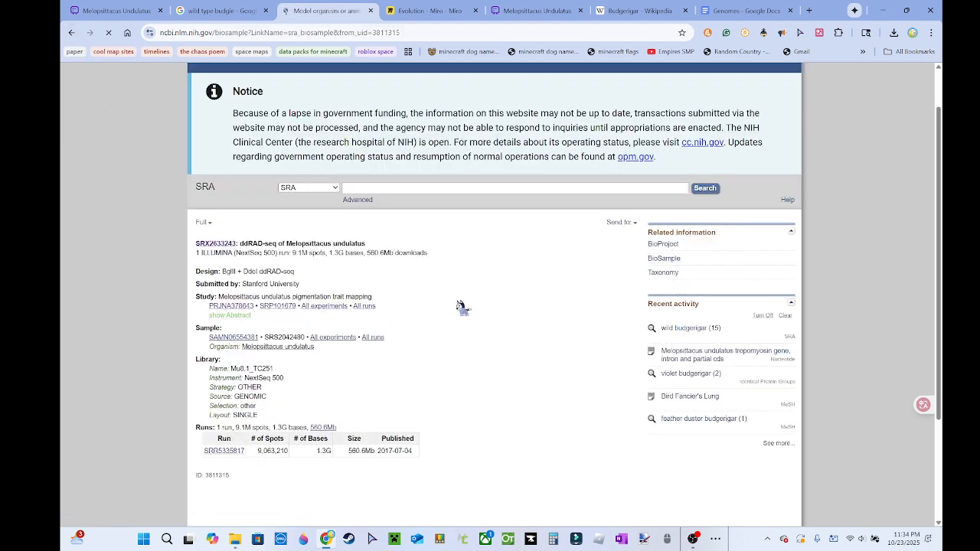
pyautogui.scroll(-2, 459, 306)
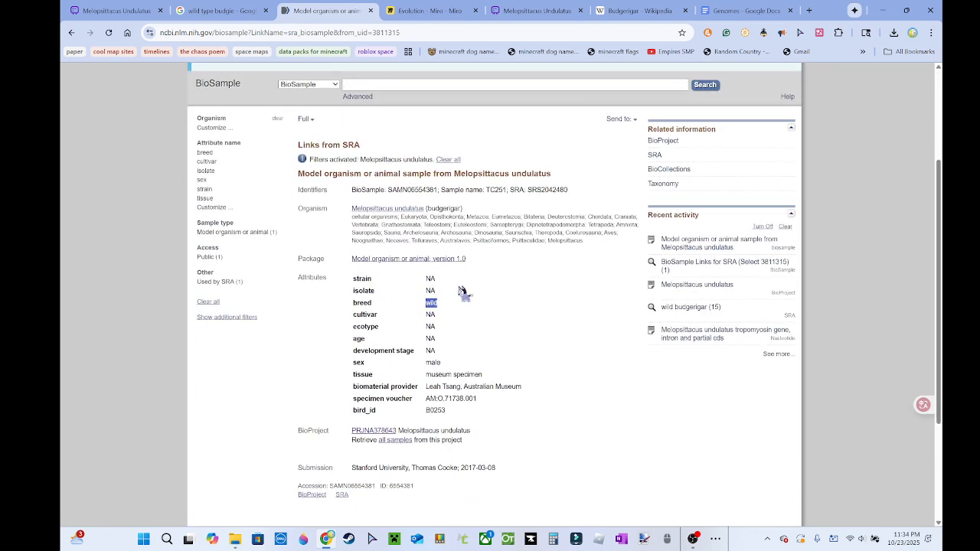
pyautogui.click(72, 32)
# - Open run SRR5335817, show its reads, and highlight the nucleotide sequence of the first read
pyautogui.scroll(-2, 233, 267)
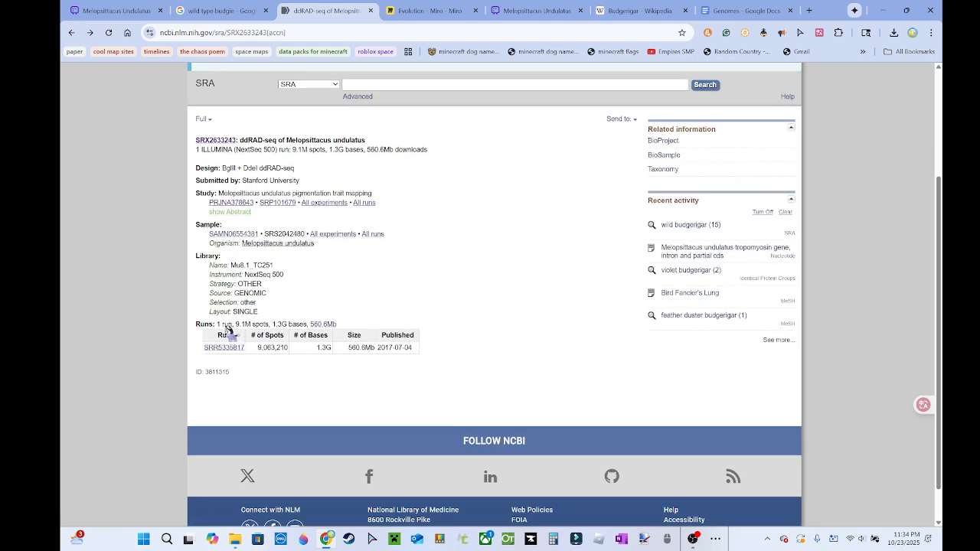
pyautogui.click(225, 346)
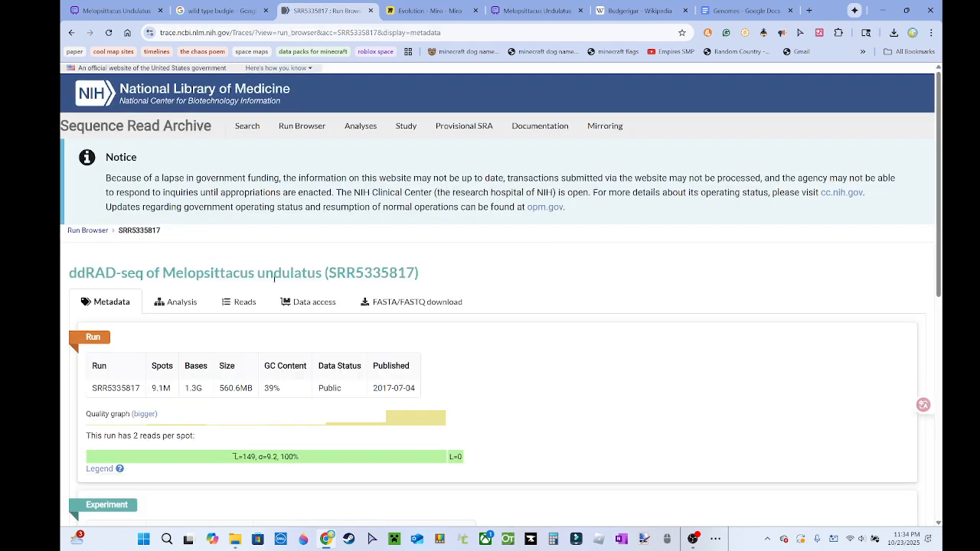
pyautogui.click(241, 301)
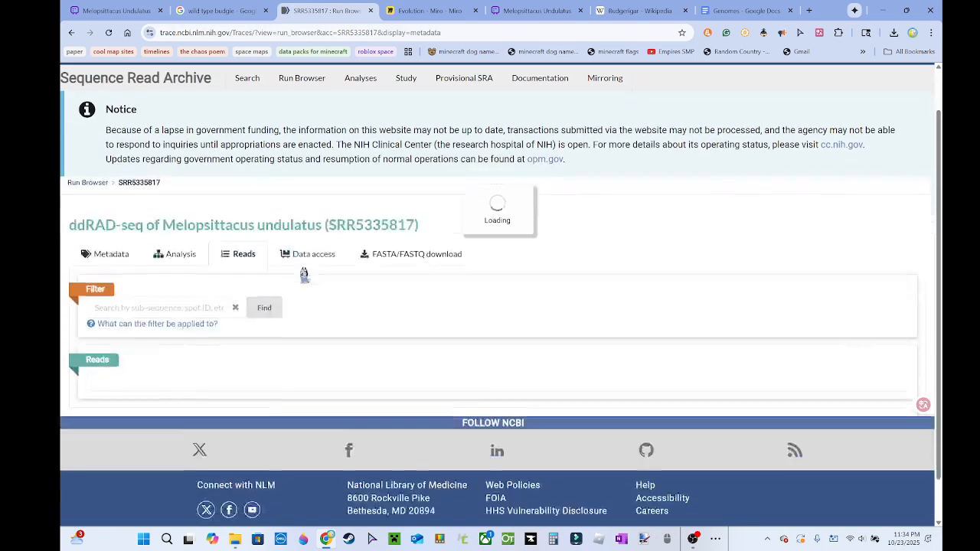
pyautogui.scroll(-2, 302, 274)
pyautogui.scroll(-2, 304, 274)
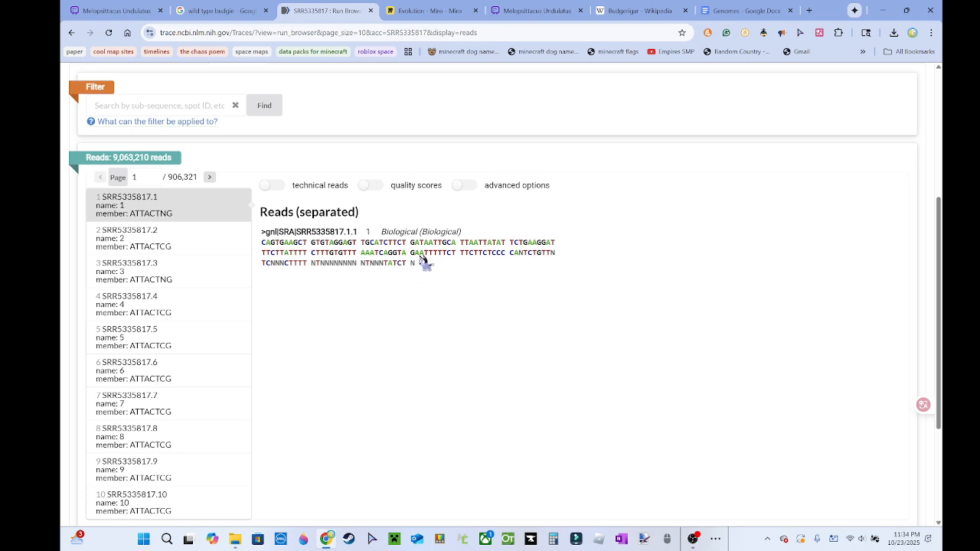
pyautogui.moveTo(420, 258); pyautogui.dragTo(254, 240)
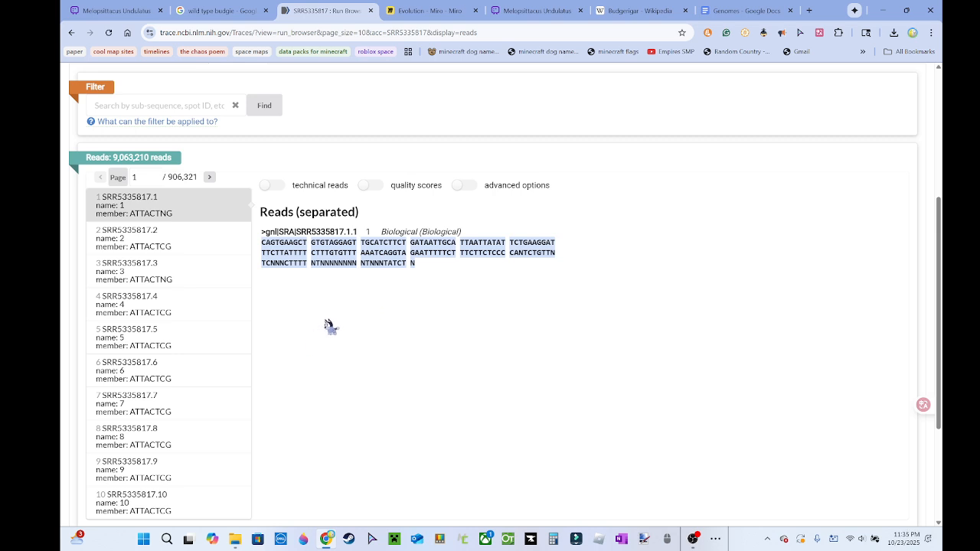
pyautogui.click(335, 314)
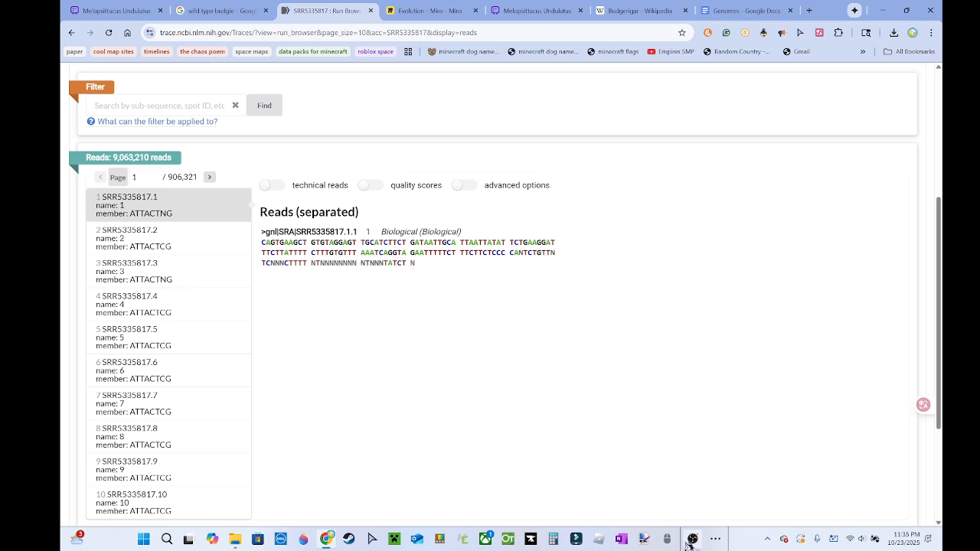
# - Switch to MEGA and close the budgerigars tree in Tree Explorer, discarding its results
pyautogui.click(711, 540)
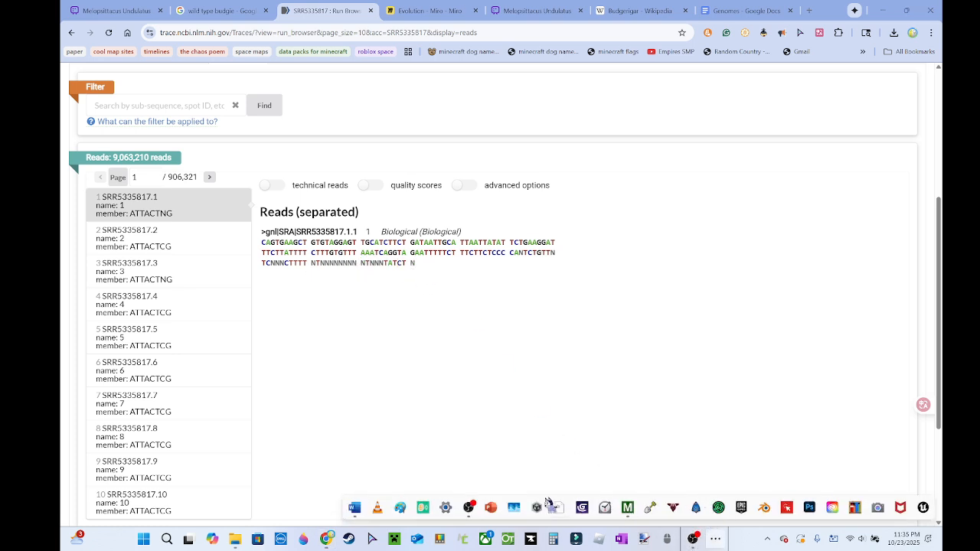
pyautogui.click(627, 507)
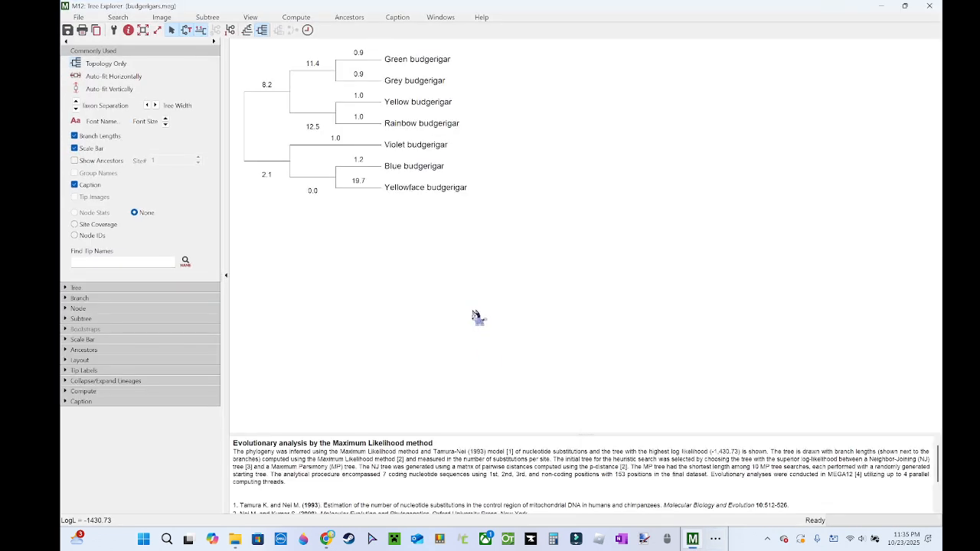
pyautogui.click(929, 6)
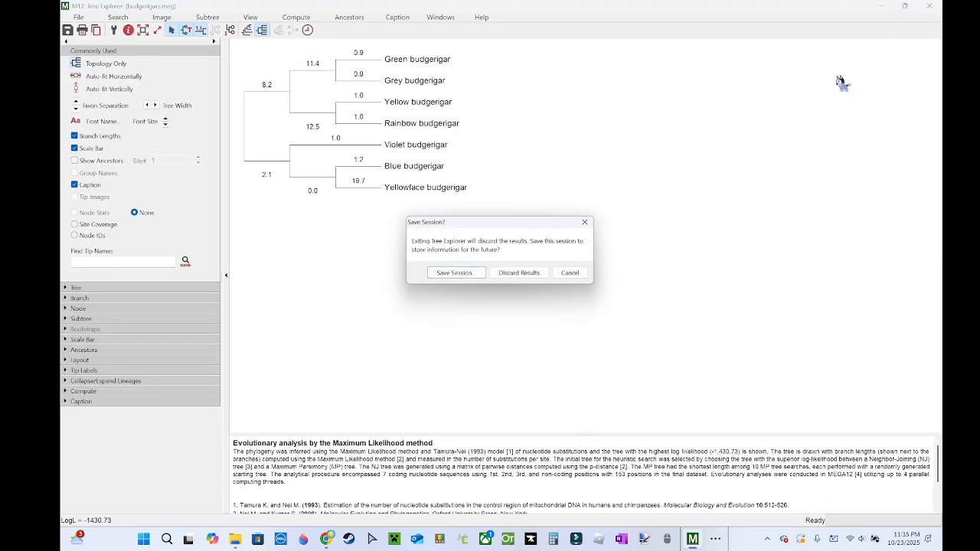
pyautogui.click(496, 272)
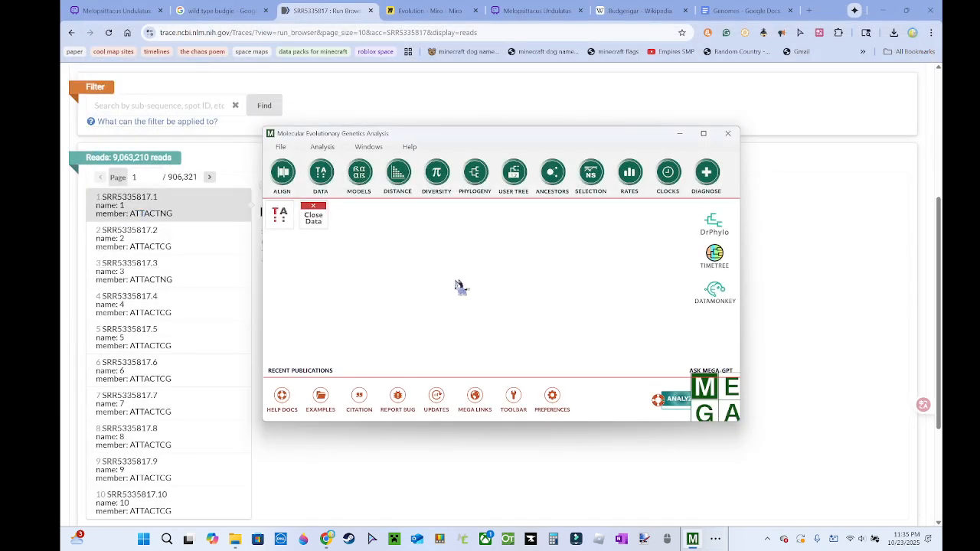
# - Close the active MEGA data without saving a session and minimize the MEGA window
pyautogui.click(310, 217)
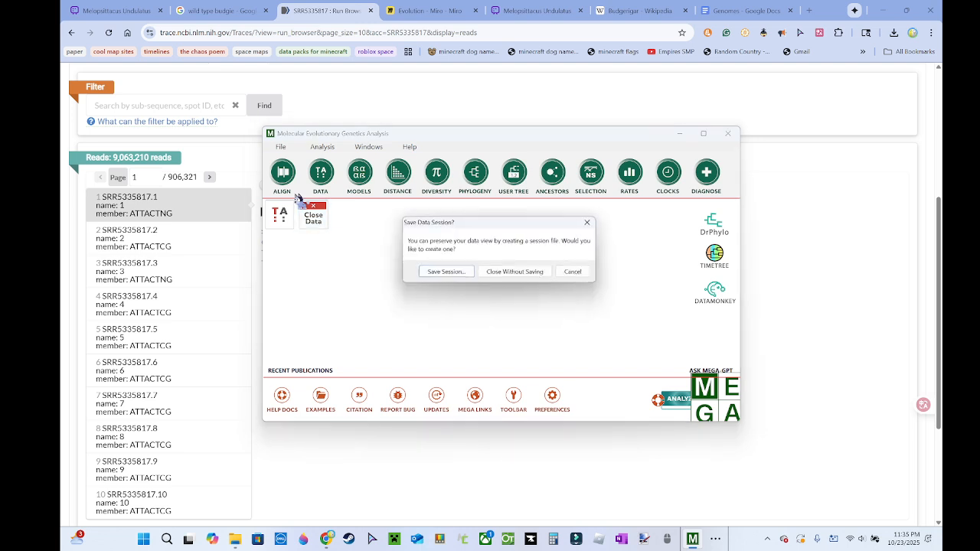
pyautogui.click(516, 272)
pyautogui.click(679, 134)
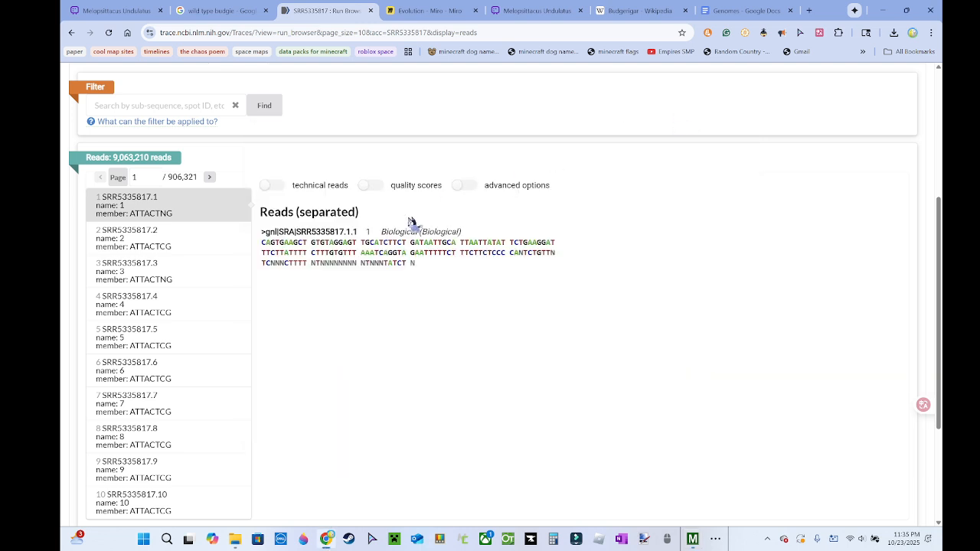
# - Highlight the first read's sequence in the NCBI run, then highlight the Wild-type Budgie (Green) sequence in the Genomes document
pyautogui.moveTo(419, 266); pyautogui.dragTo(257, 235)
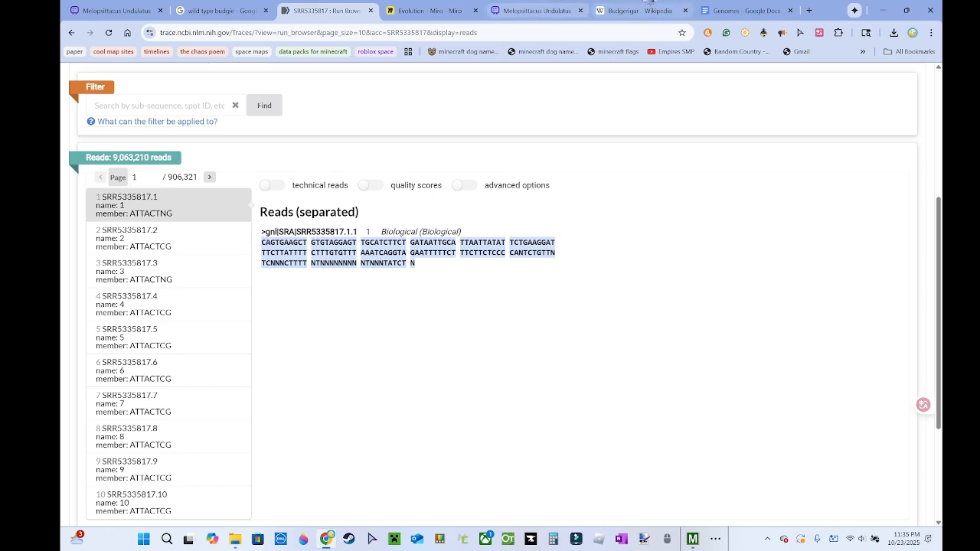
pyautogui.click(739, 11)
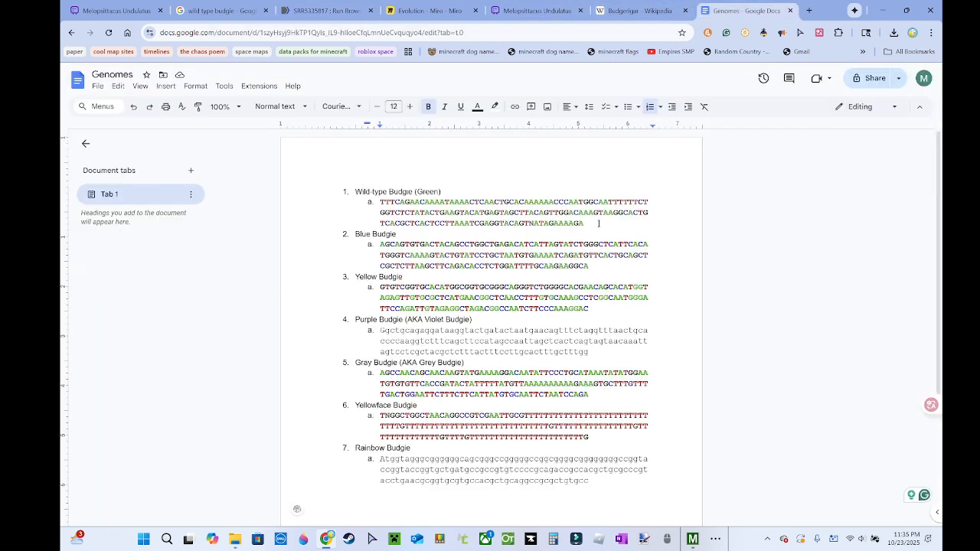
pyautogui.moveTo(598, 222); pyautogui.dragTo(360, 202)
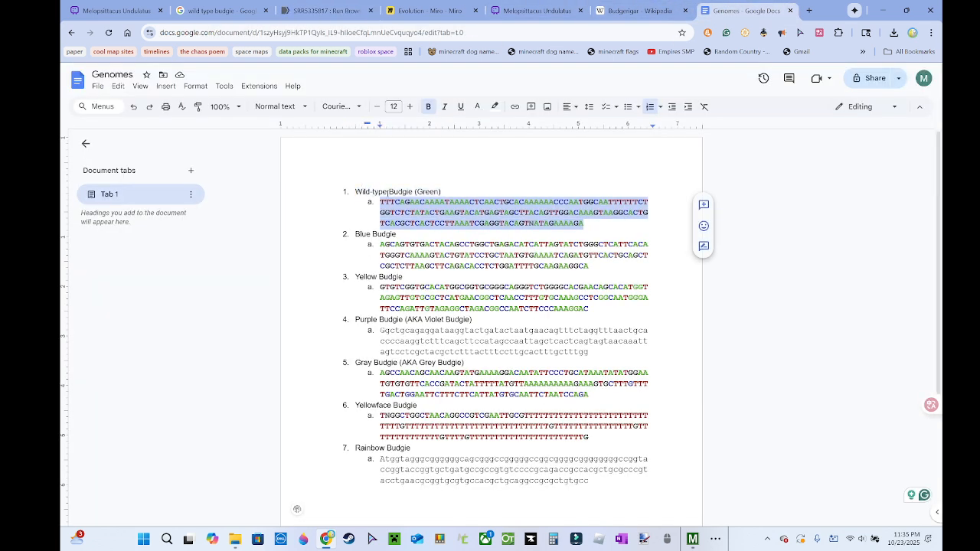
pyautogui.click(387, 191)
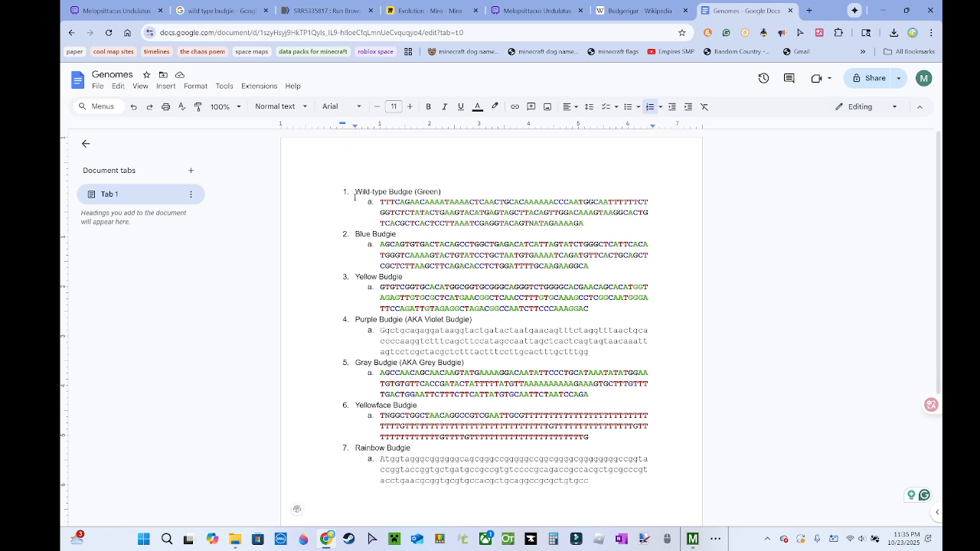
# - Highlight the Wild-type Budgie (Green) heading in the Genomes document, then return to the Melopsittacus Undulatus Whimsical board
pyautogui.moveTo(351, 193); pyautogui.dragTo(454, 192)
pyautogui.click(455, 193)
pyautogui.click(556, 6)
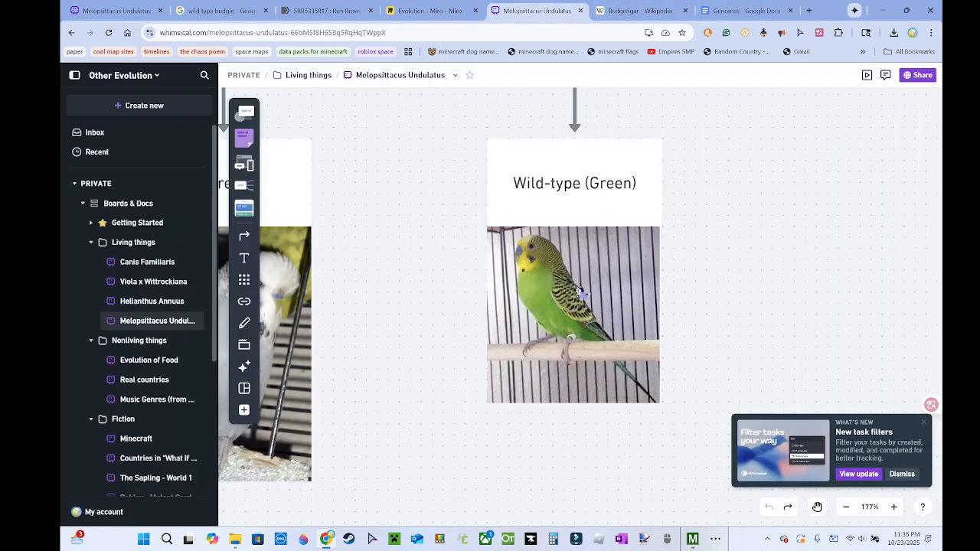
# - Check the Genomes document, then return in NCBI from the SRR5335817 run to the all-database results for wild budgerigar
pyautogui.click(740, 8)
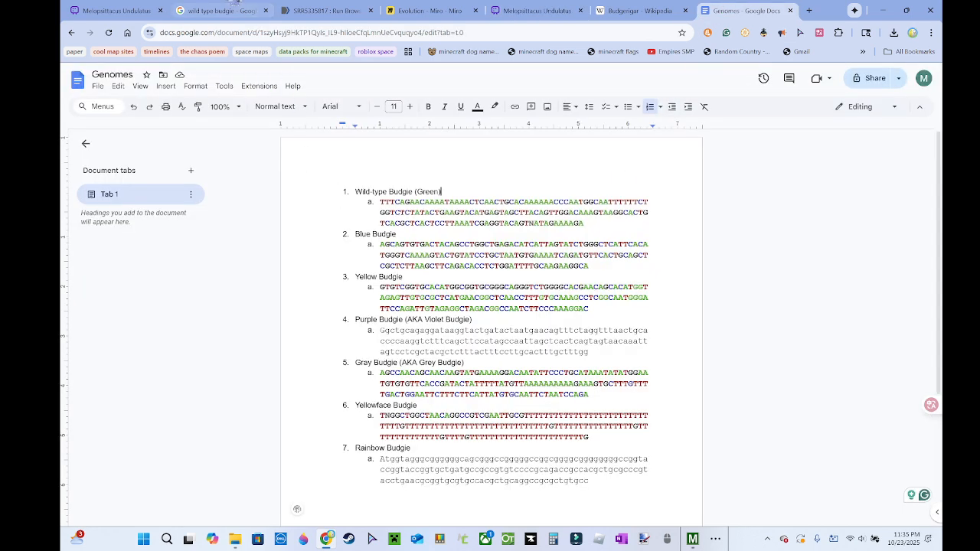
pyautogui.click(322, 10)
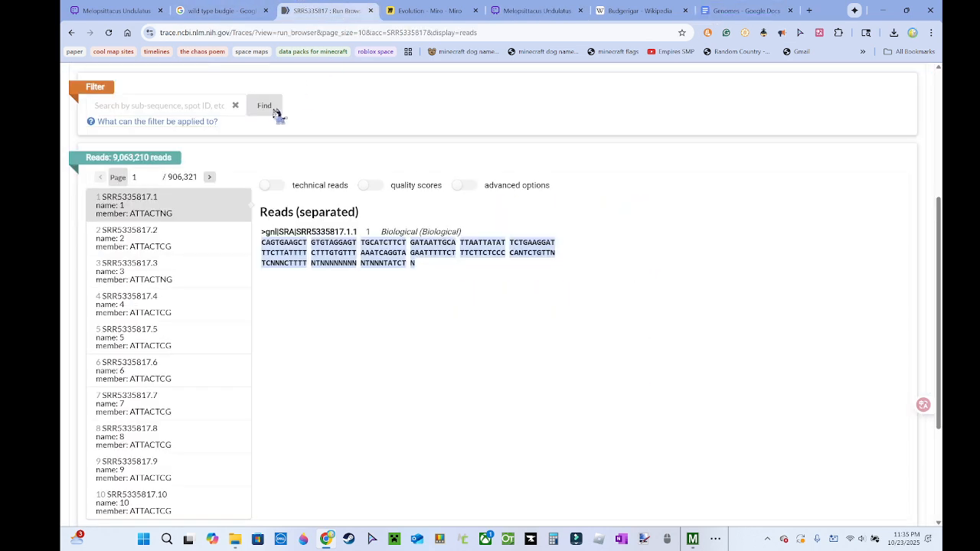
pyautogui.click(71, 32)
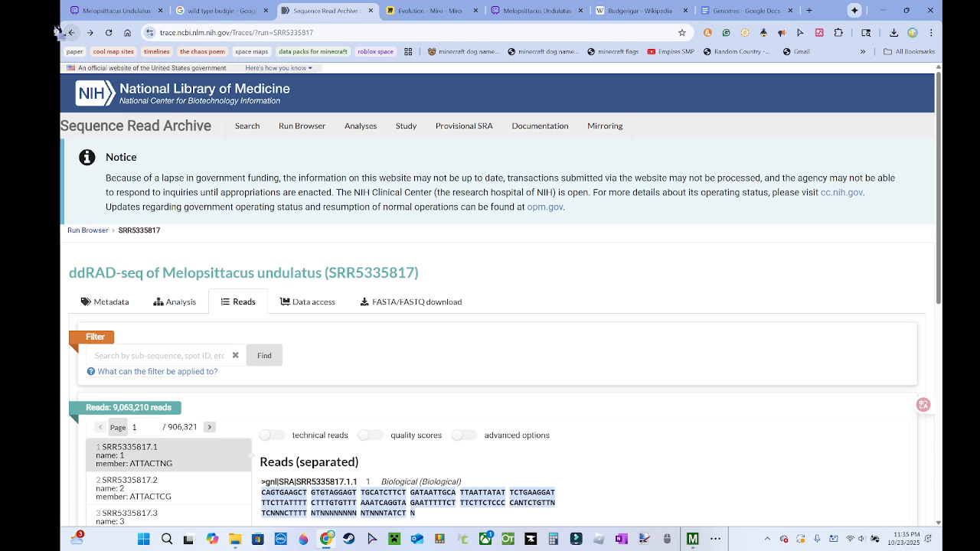
pyautogui.click(69, 33)
pyautogui.click(69, 32)
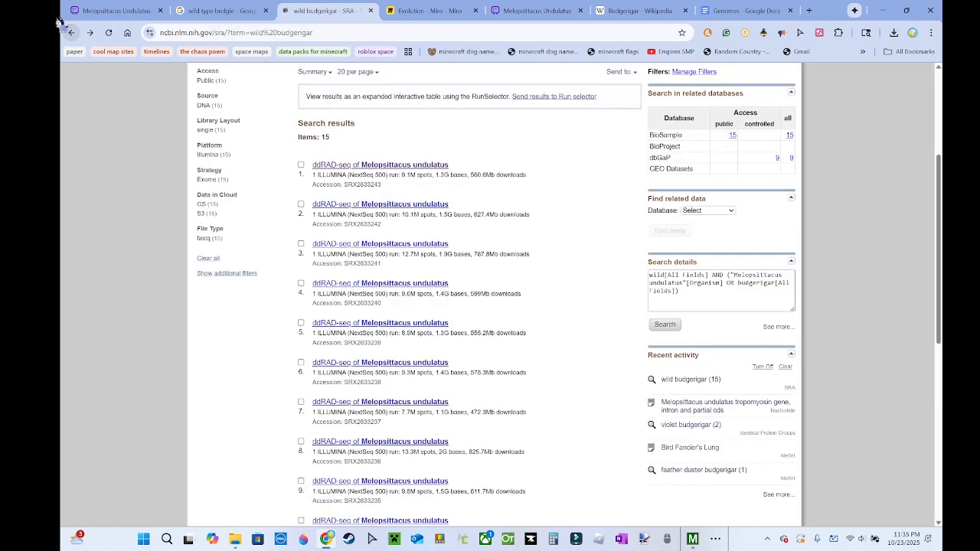
pyautogui.click(70, 32)
pyautogui.scroll(-3, 516, 176)
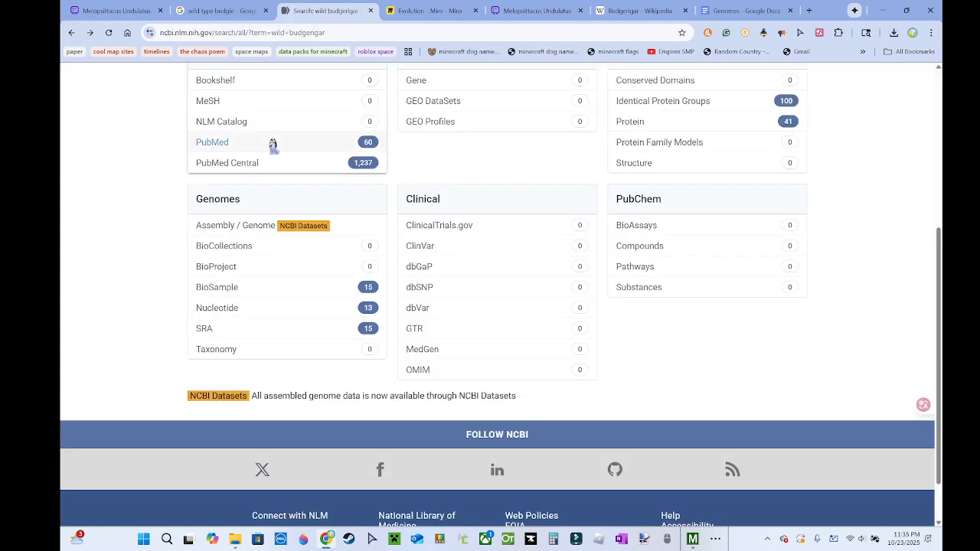
# - Search all NCBI databases for half-sider budgerigar and look over the result categories
pyautogui.scroll(3, 272, 145)
pyautogui.click(363, 116)
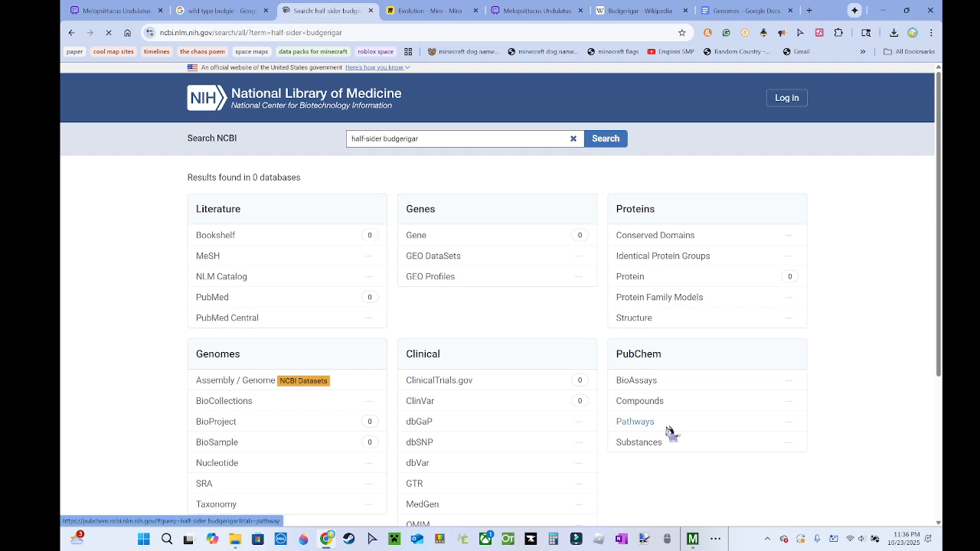
pyautogui.scroll(-2, 386, 396)
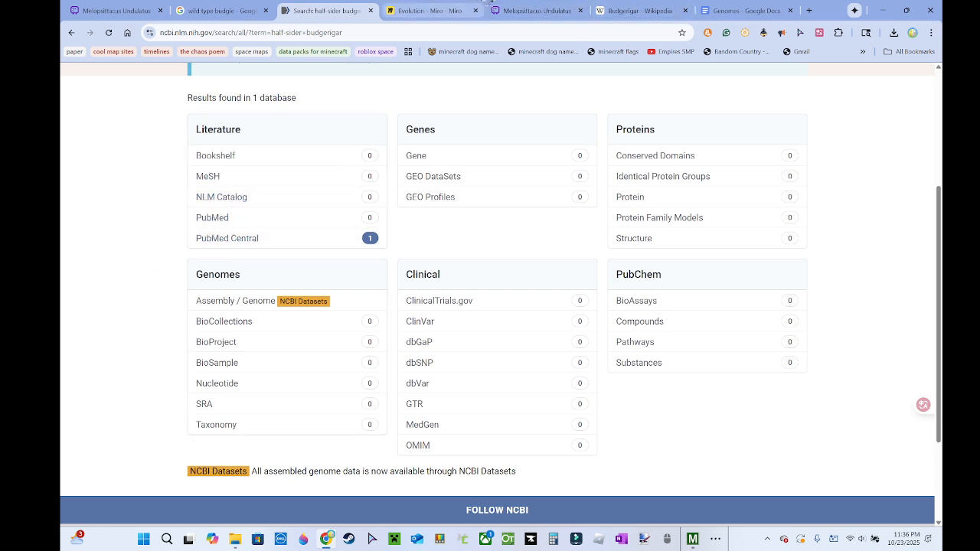
# - Highlight the words "wild type" in the Google Images query, then return to the NCBI search results
pyautogui.click(181, 10)
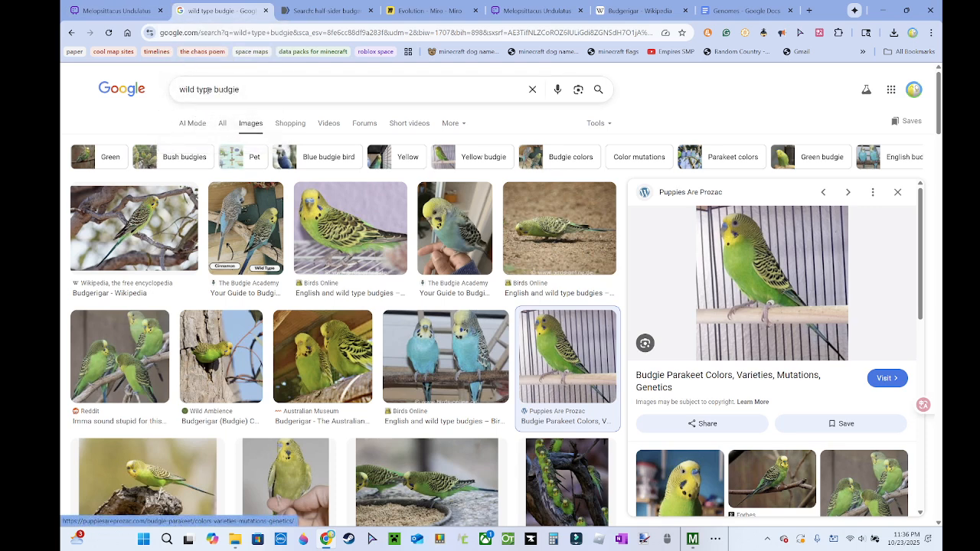
pyautogui.moveTo(212, 89); pyautogui.dragTo(107, 153)
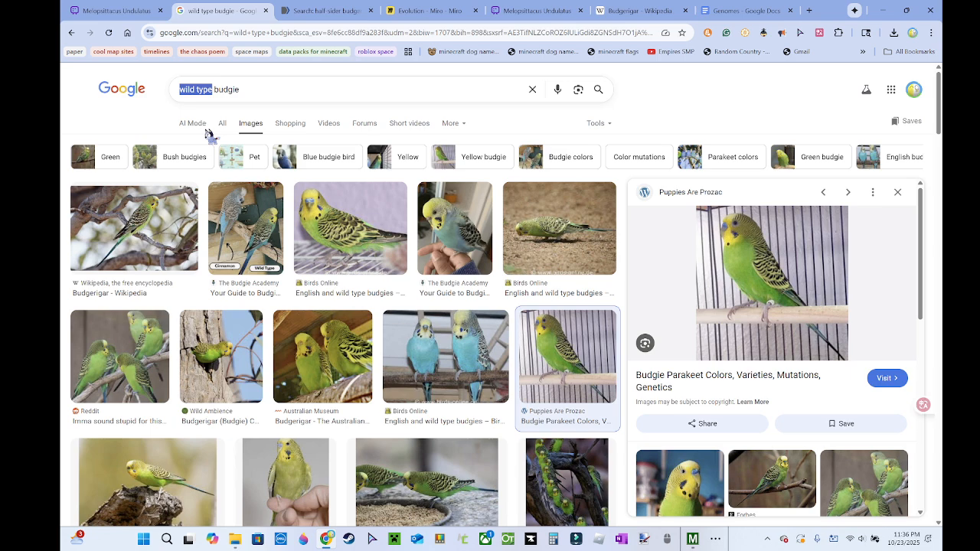
pyautogui.click(321, 10)
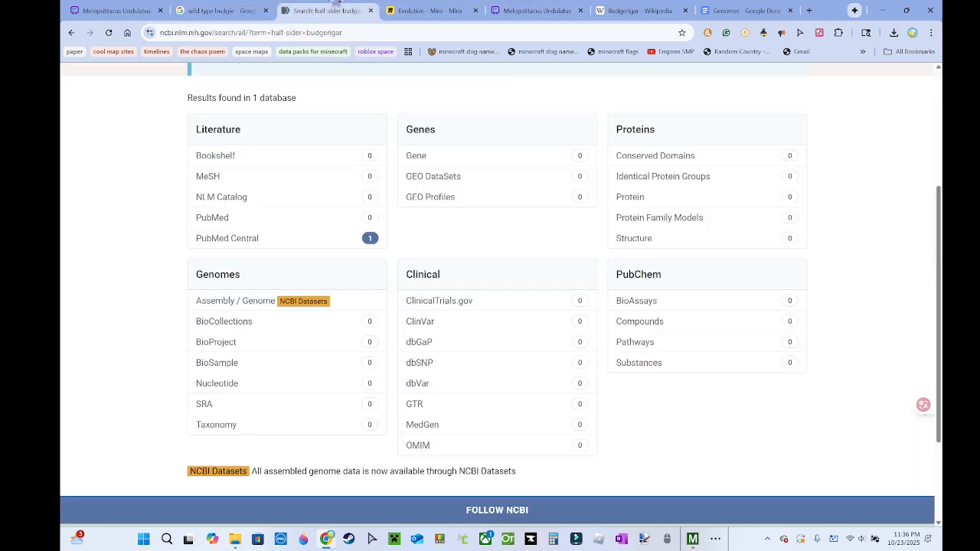
# - Highlight the half-sider budgerigar query and examine its results across the NCBI databases
pyautogui.scroll(2, 127, 265)
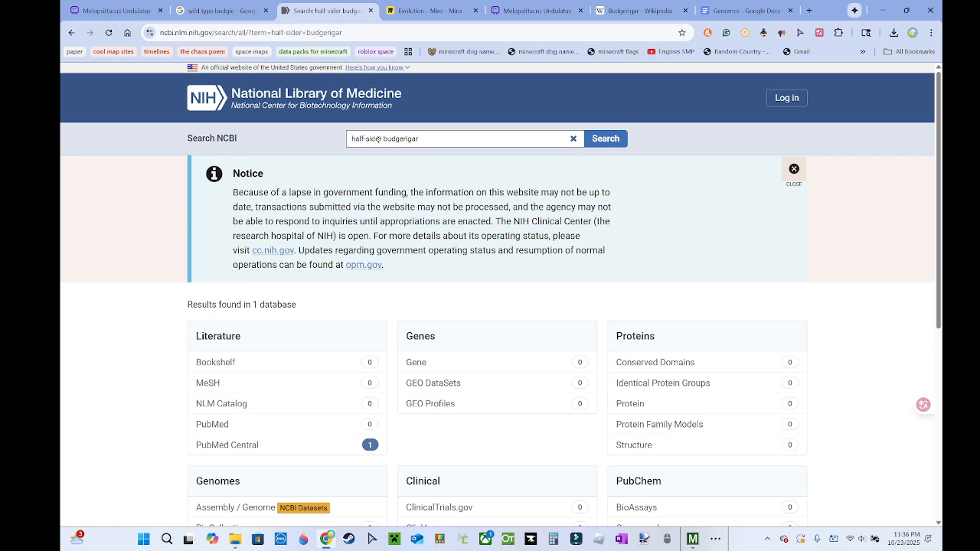
pyautogui.moveTo(422, 144); pyautogui.dragTo(329, 117)
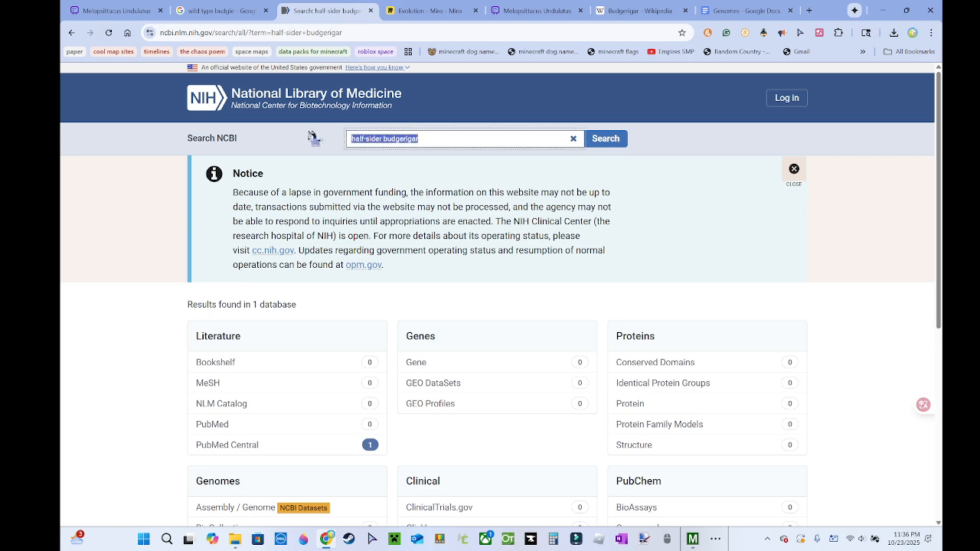
pyautogui.click(310, 132)
pyautogui.scroll(-3, 120, 317)
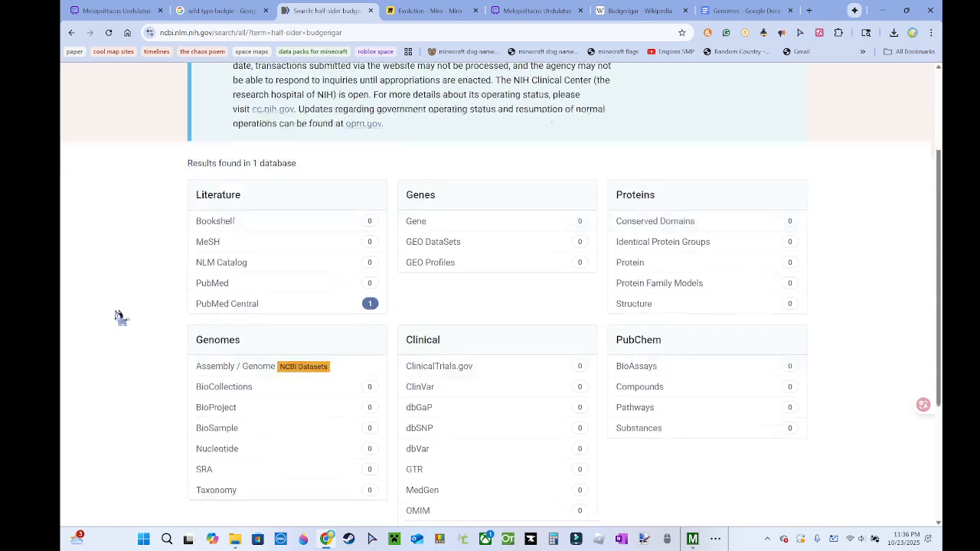
pyautogui.scroll(3, 138, 337)
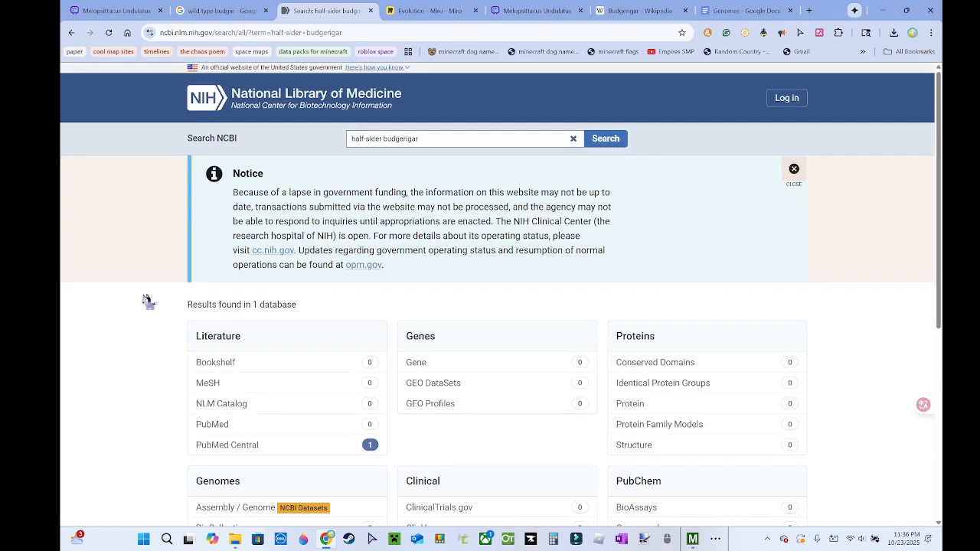
# - Change the NCBI query from half-sider to wild type budgerigar and run the search
pyautogui.scroll(-2, 146, 299)
pyautogui.scroll(2, 229, 237)
pyautogui.moveTo(381, 142); pyautogui.dragTo(317, 119)
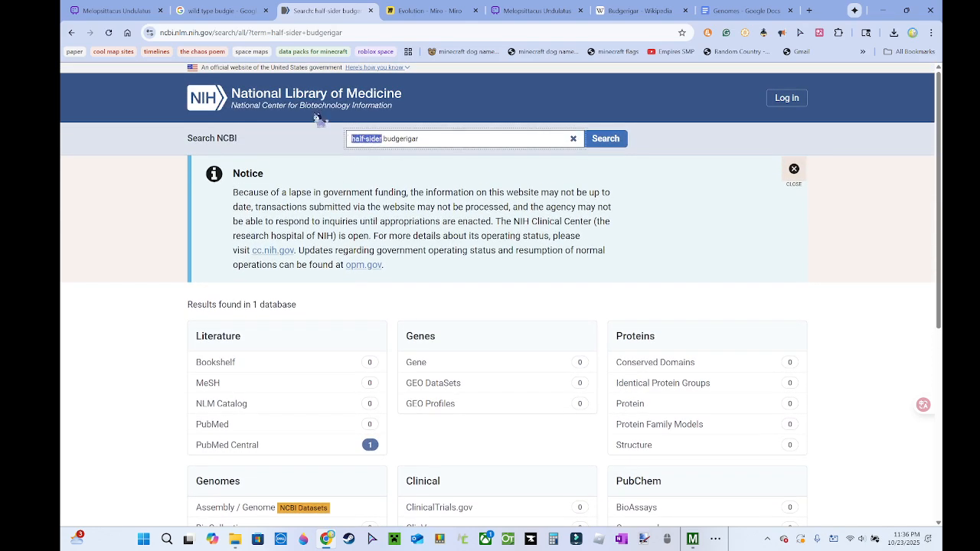
pyautogui.write('wild typ')
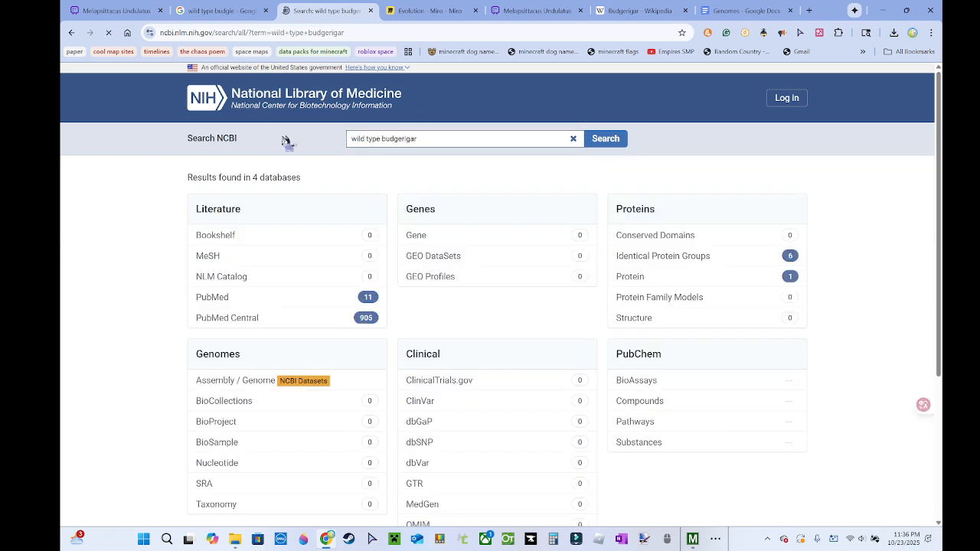
# - Search NCBI for feather duster budgerigar and look through the literature, genome and protein categories
pyautogui.moveTo(380, 135); pyautogui.dragTo(333, 119)
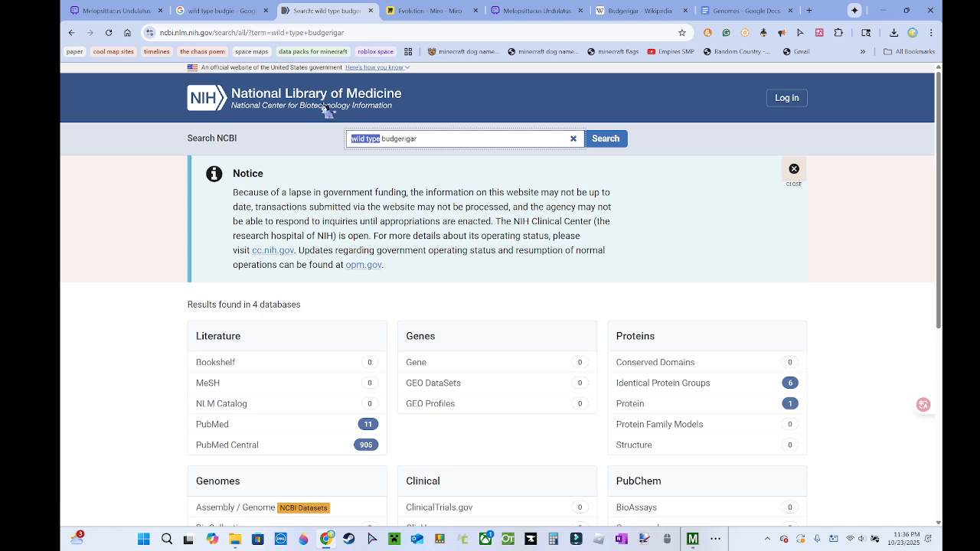
pyautogui.write('feather duster')
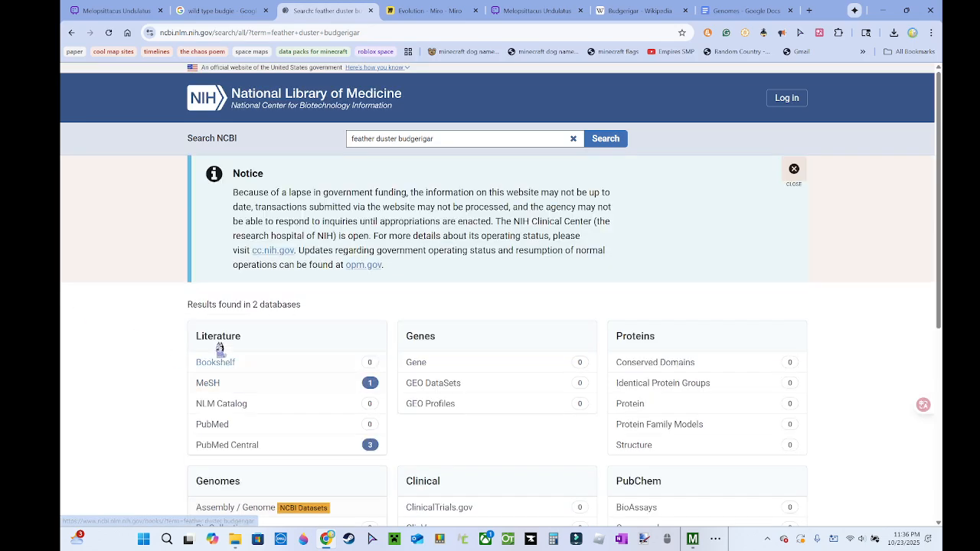
pyautogui.scroll(-2, 207, 336)
pyautogui.scroll(-2, 169, 306)
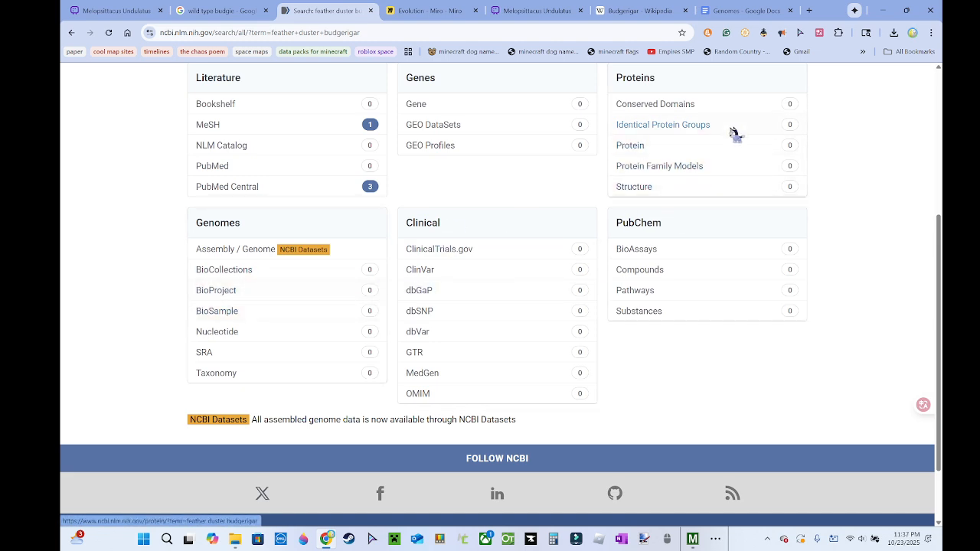
pyautogui.scroll(4, 164, 256)
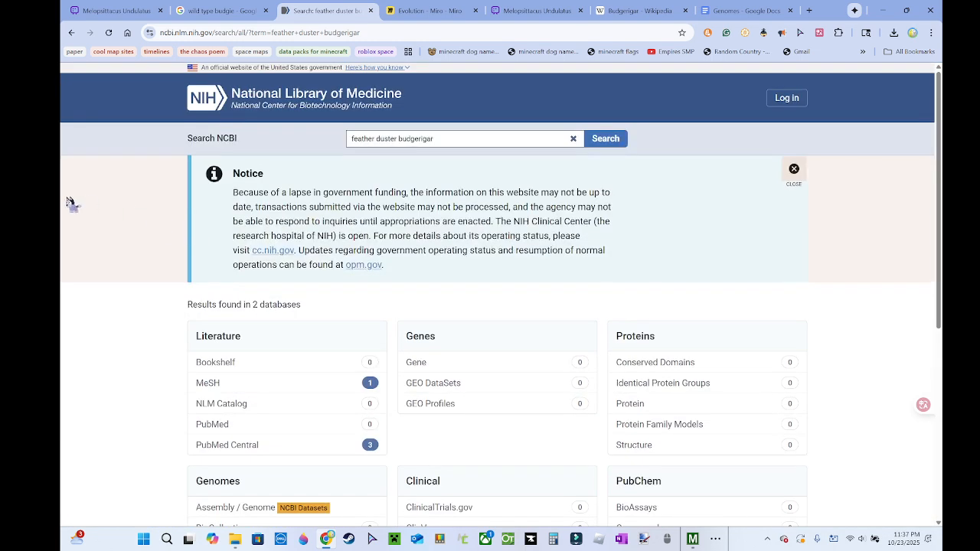
# - Highlight the feather duster budgerigar query and examine which NCBI databases, especially under Genomes, have entries for it
pyautogui.scroll(-2, 82, 219)
pyautogui.scroll(3, 82, 219)
pyautogui.moveTo(433, 141); pyautogui.dragTo(342, 129)
pyautogui.click(325, 134)
pyautogui.scroll(-3, 151, 286)
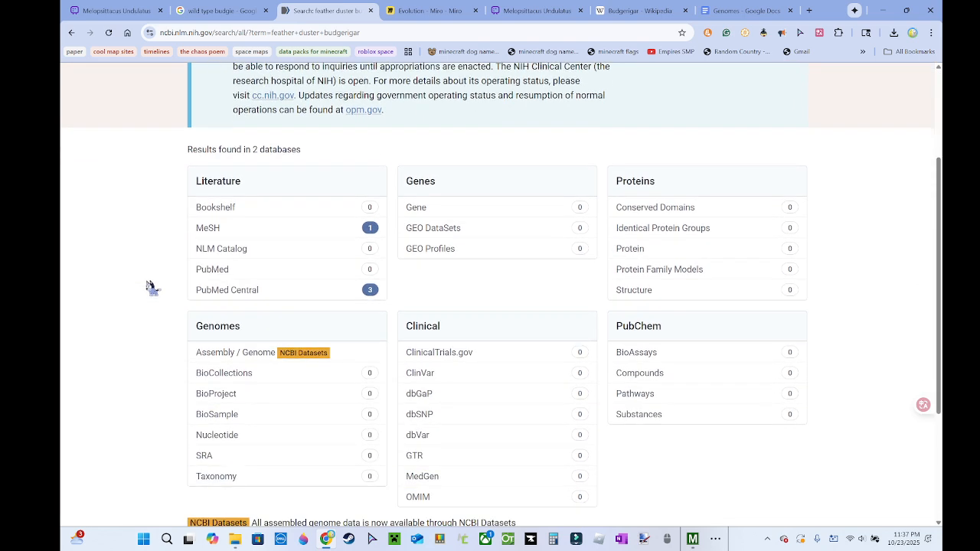
pyautogui.scroll(3, 151, 286)
pyautogui.moveTo(468, 137); pyautogui.dragTo(344, 121)
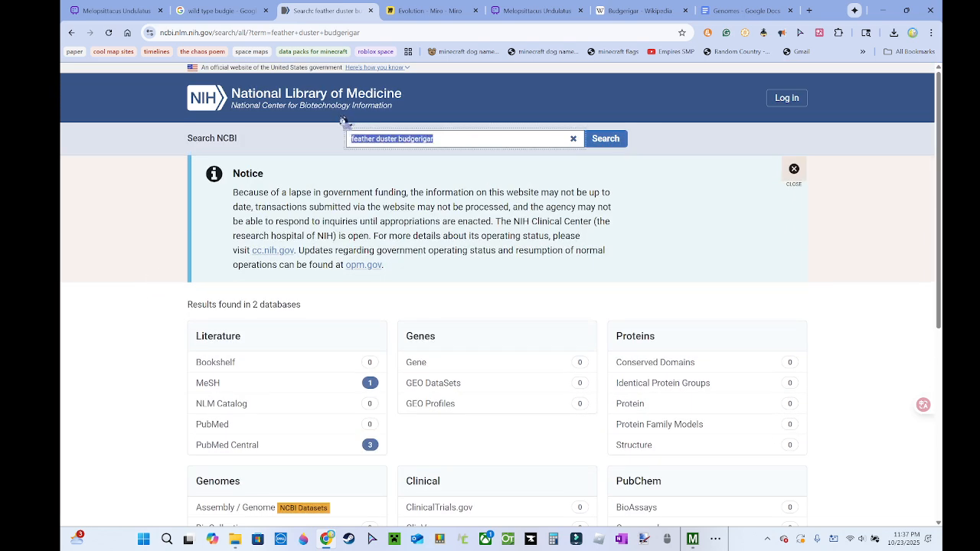
pyautogui.click(293, 159)
pyautogui.scroll(-3, 178, 196)
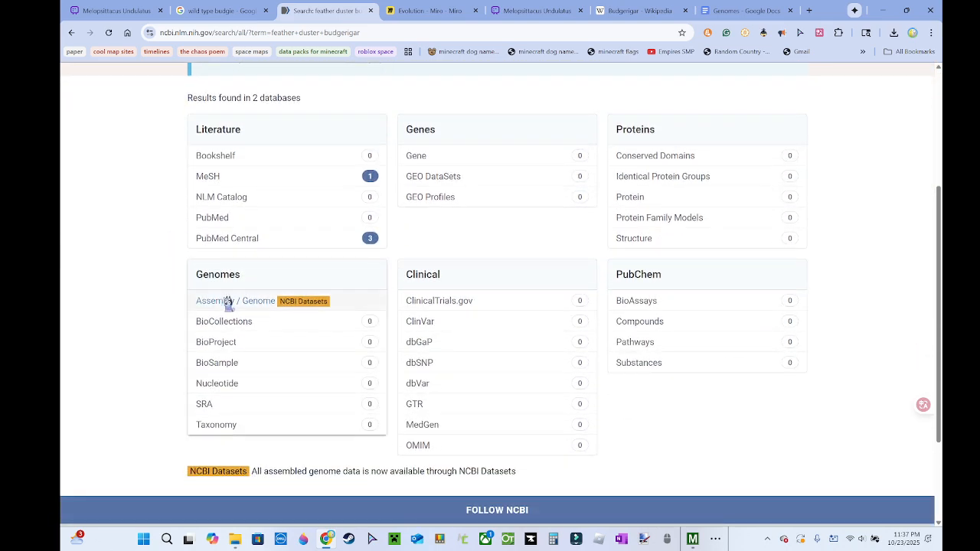
pyautogui.scroll(2, 146, 283)
pyautogui.scroll(1, 115, 260)
pyautogui.scroll(-2, 108, 199)
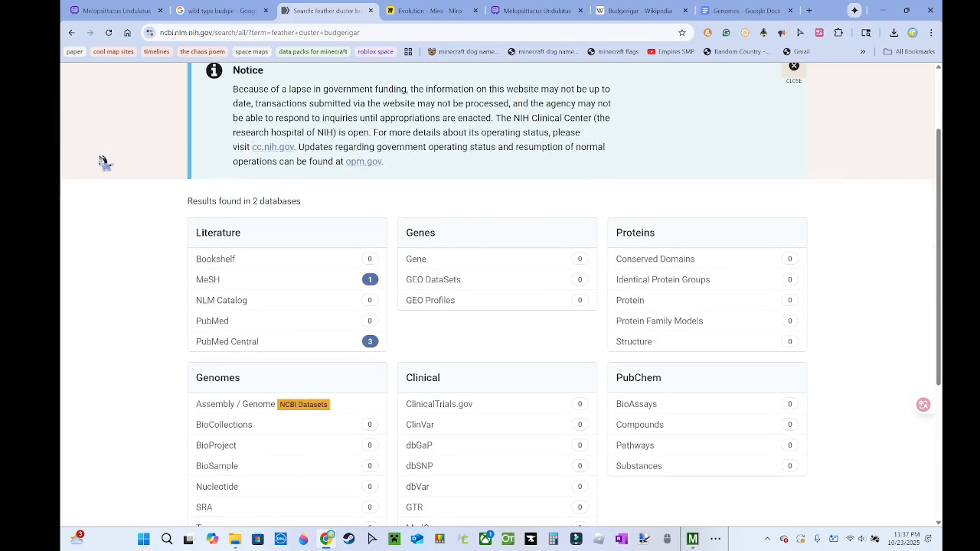
pyautogui.scroll(2, 102, 160)
# - Search Wikipedia for half-sider budgie, refine the query to half-sider budgerigar, and open the Half-sider budgerigar article
pyautogui.click(650, 10)
pyautogui.scroll(5, 356, 153)
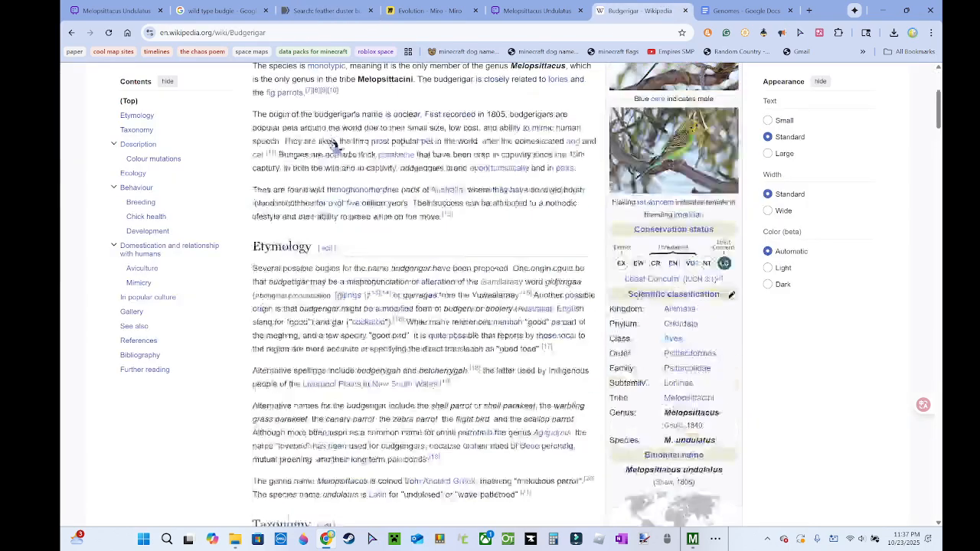
pyautogui.click(356, 80)
pyautogui.moveTo(680, 545)
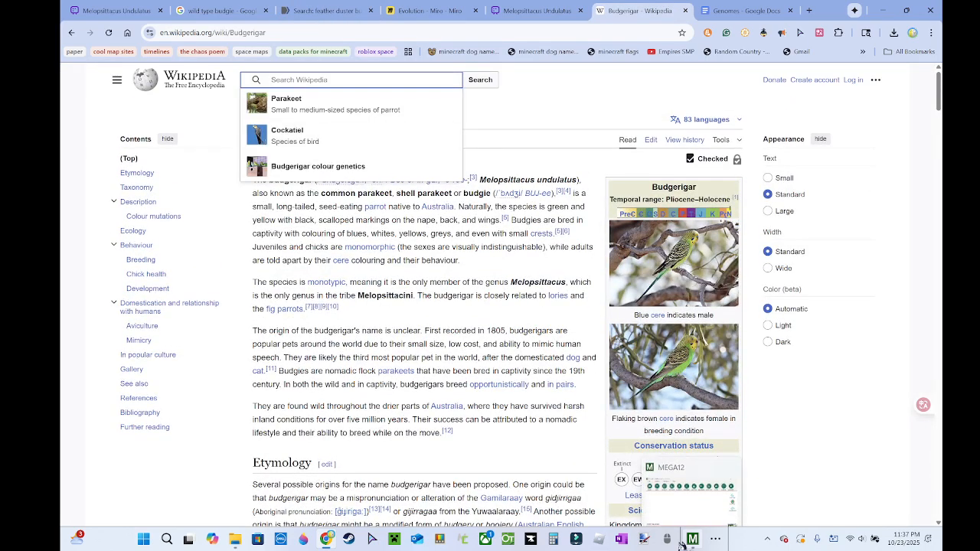
pyautogui.write('half-')
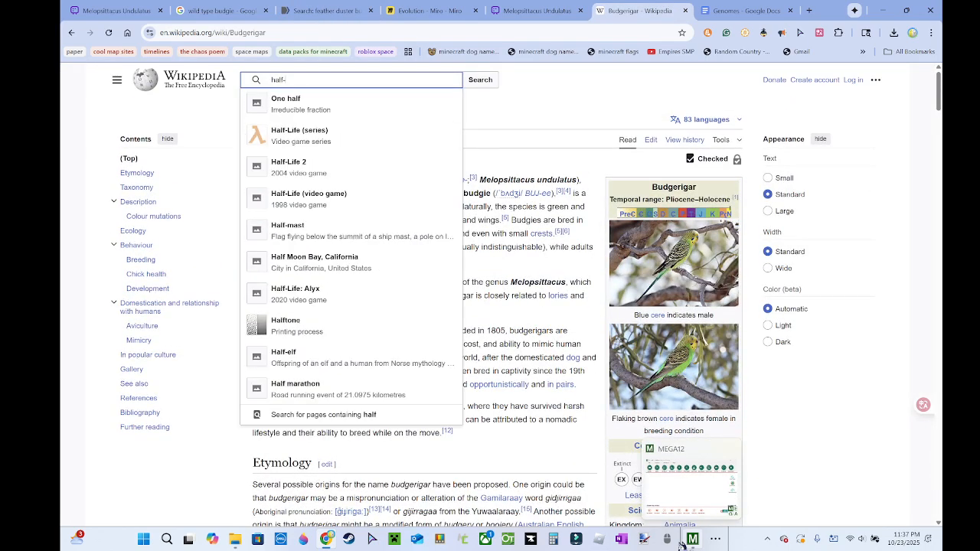
pyautogui.write('sider budgie')
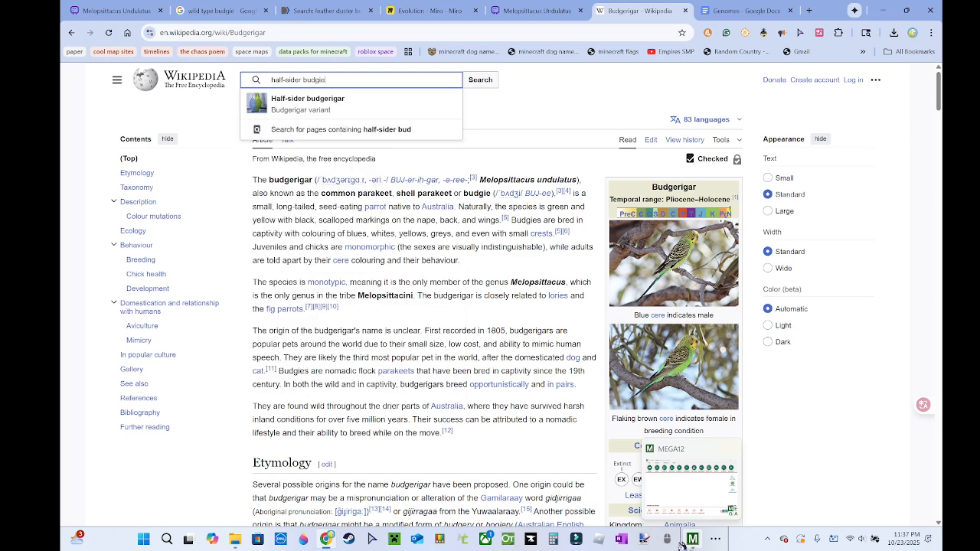
pyautogui.press('Return')
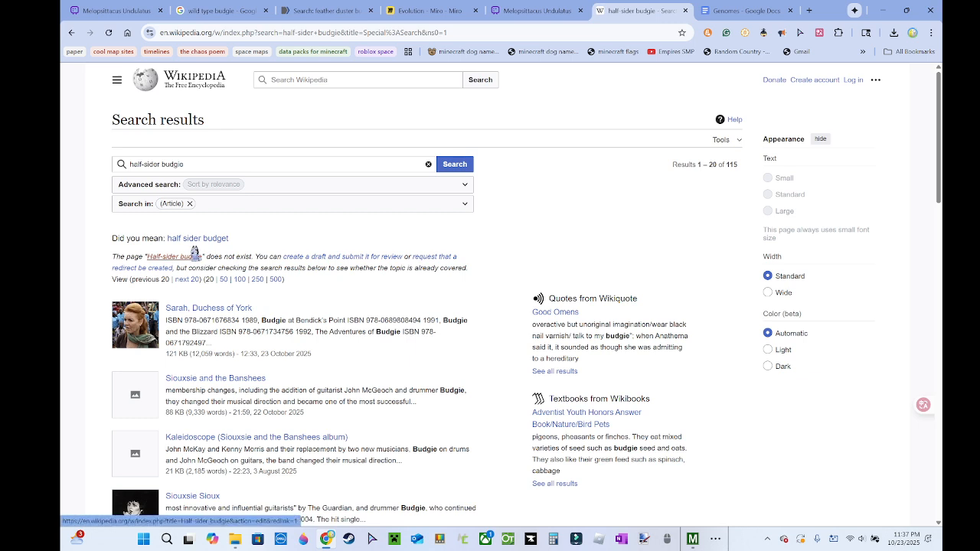
pyautogui.click(227, 162)
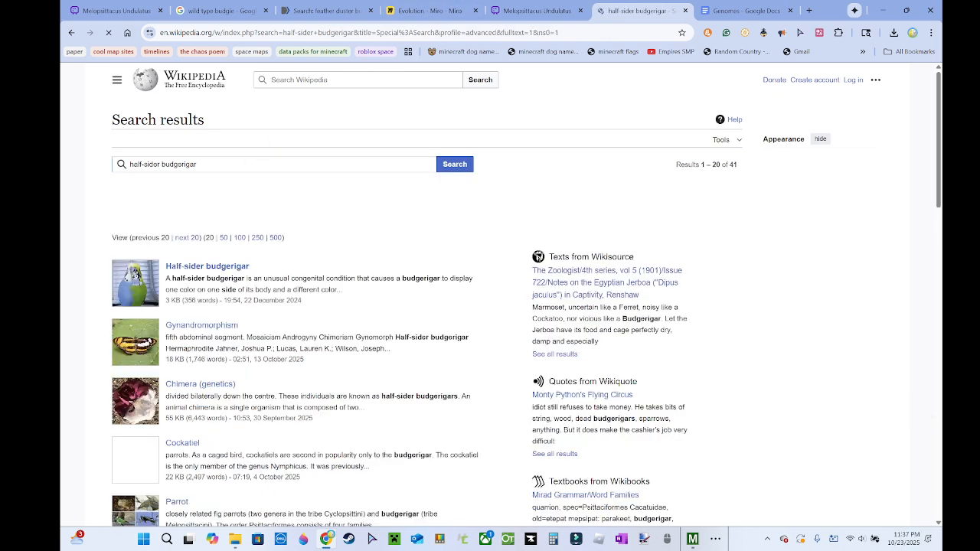
pyautogui.click(239, 265)
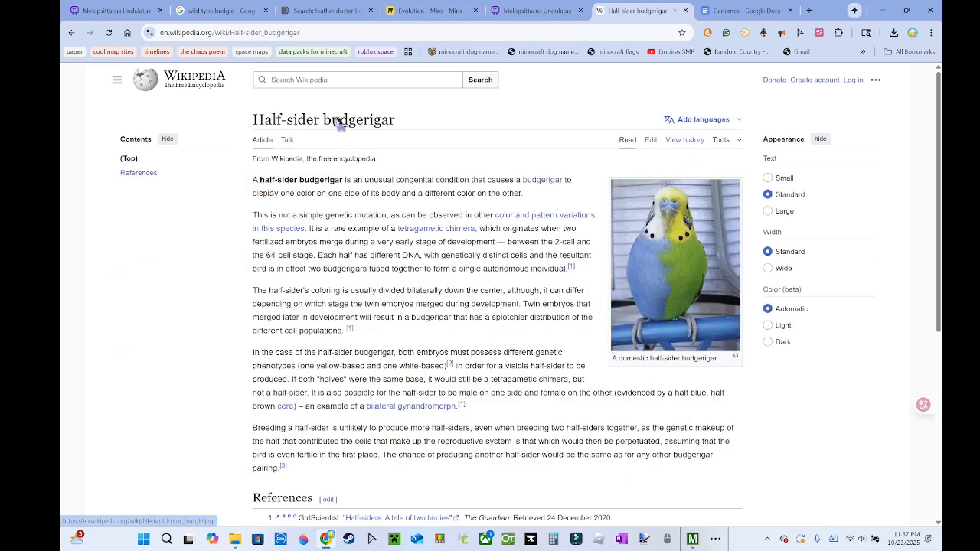
# - Search Wikipedia for the feather duster budgerigar and open the Feather duster budgerigar article
pyautogui.press('/')
pyautogui.write('feat')
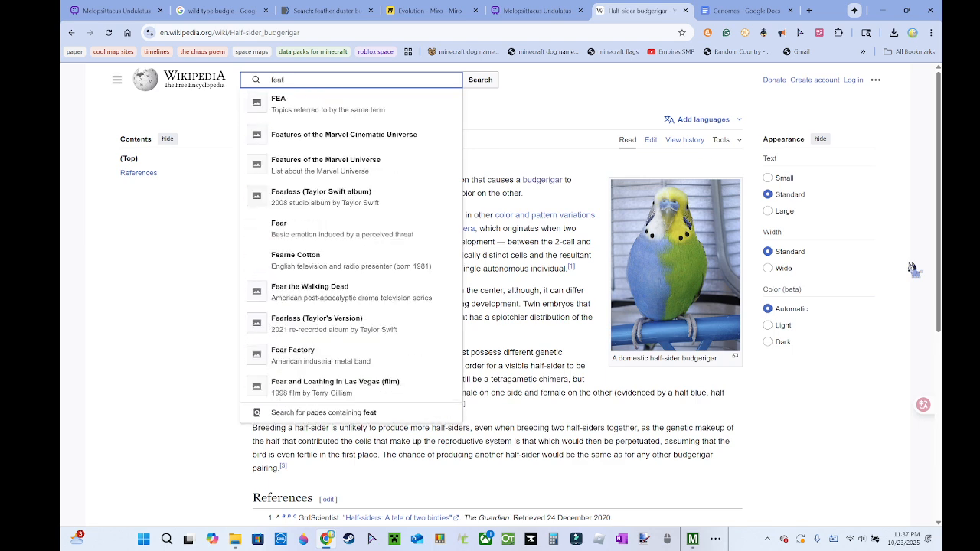
pyautogui.write('her du')
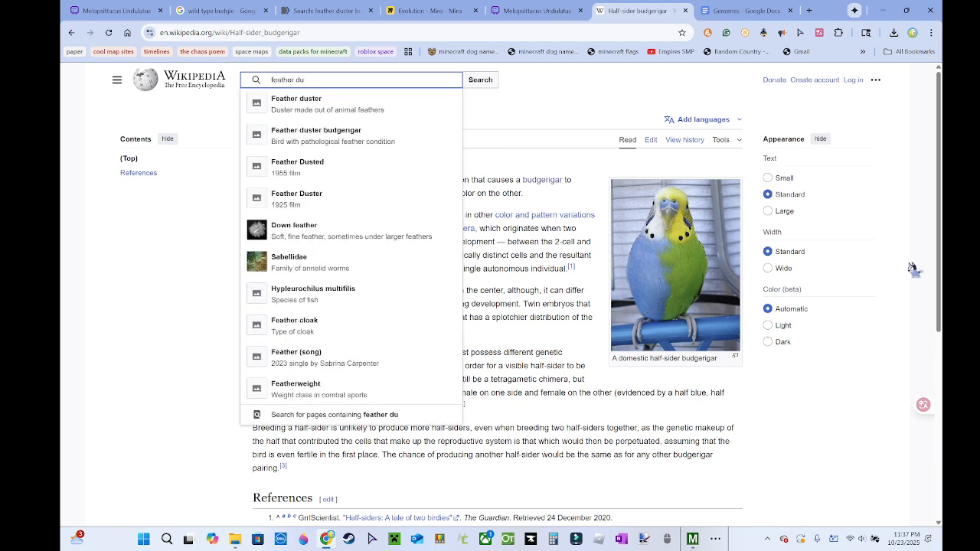
pyautogui.write('ster budg')
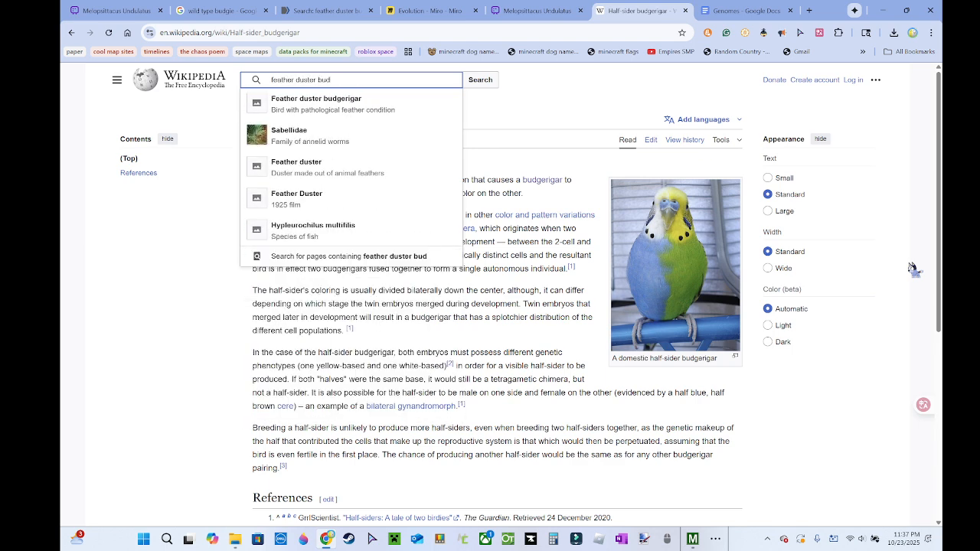
pyautogui.click(330, 101)
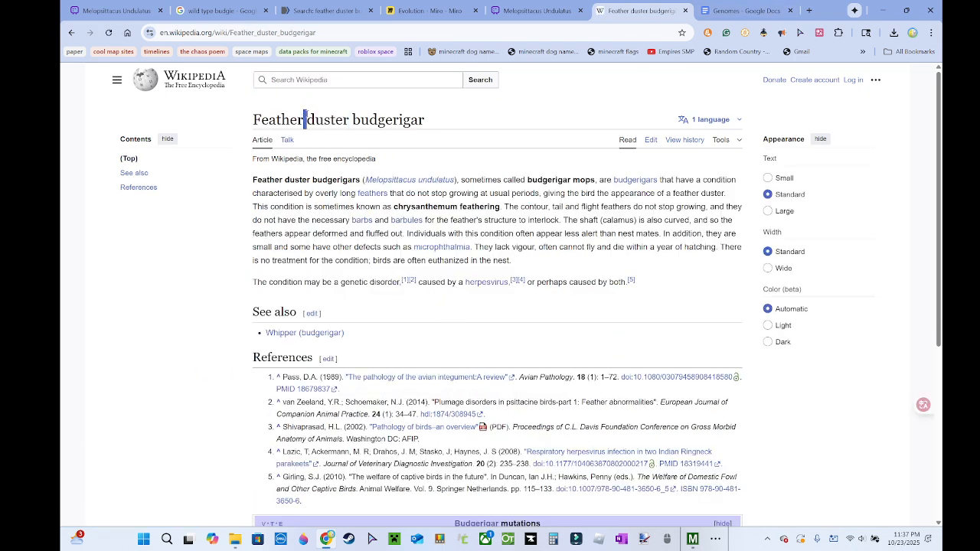
# - Search Google Images for feather duster budgie and preview the Lafeber Company picture
pyautogui.click(218, 10)
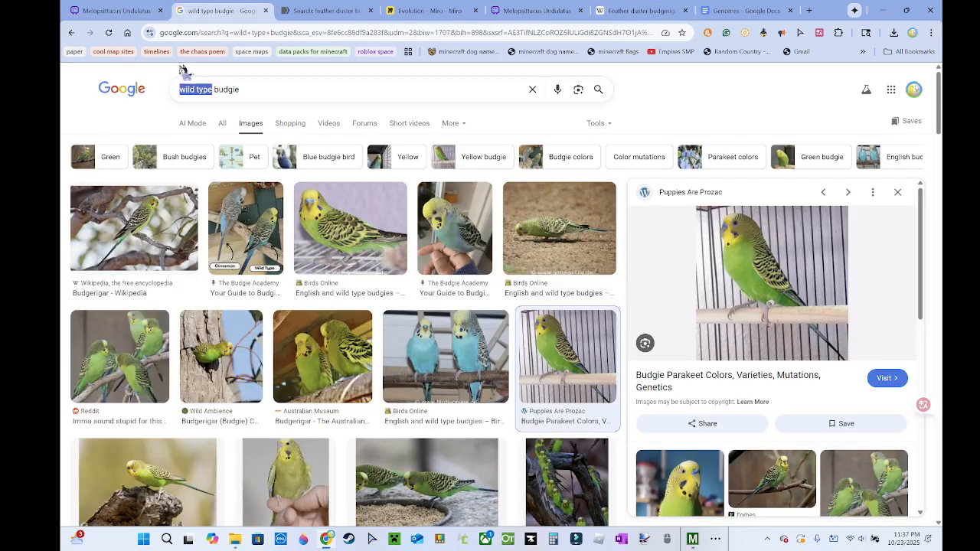
pyautogui.write('feather du')
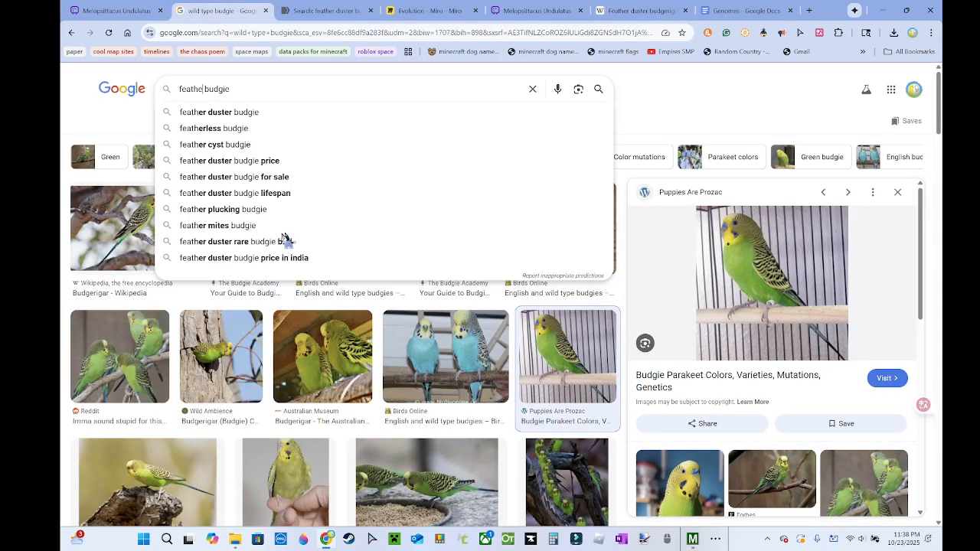
pyautogui.write('ster')
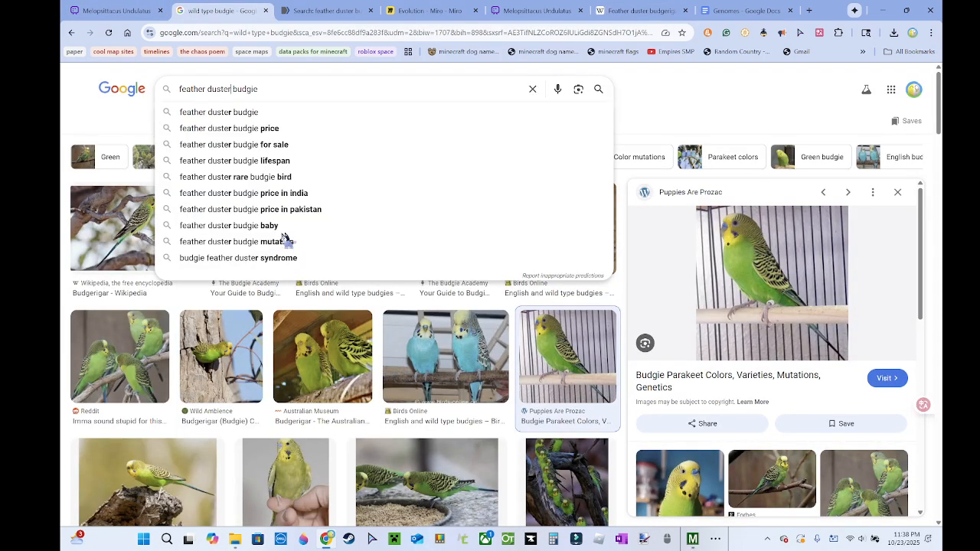
pyautogui.press('Return')
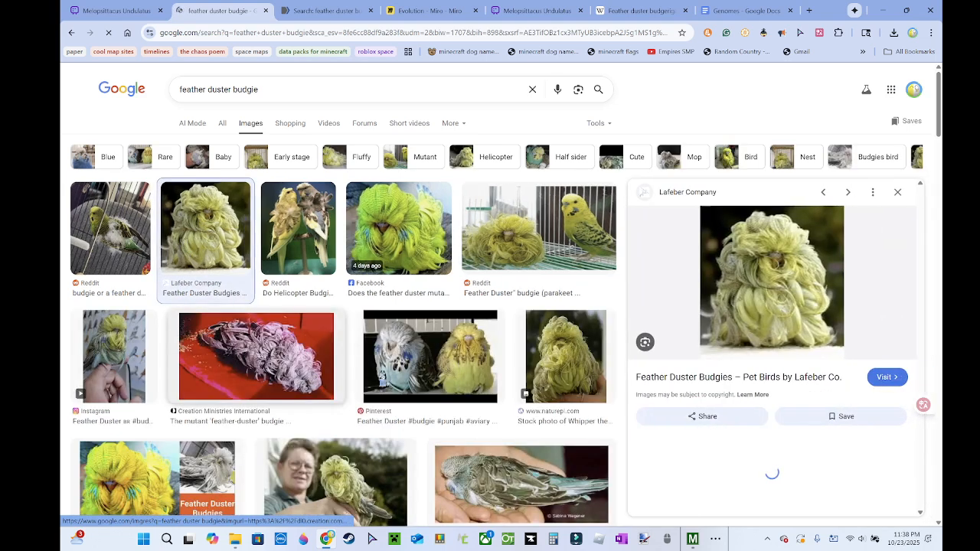
pyautogui.click(186, 244)
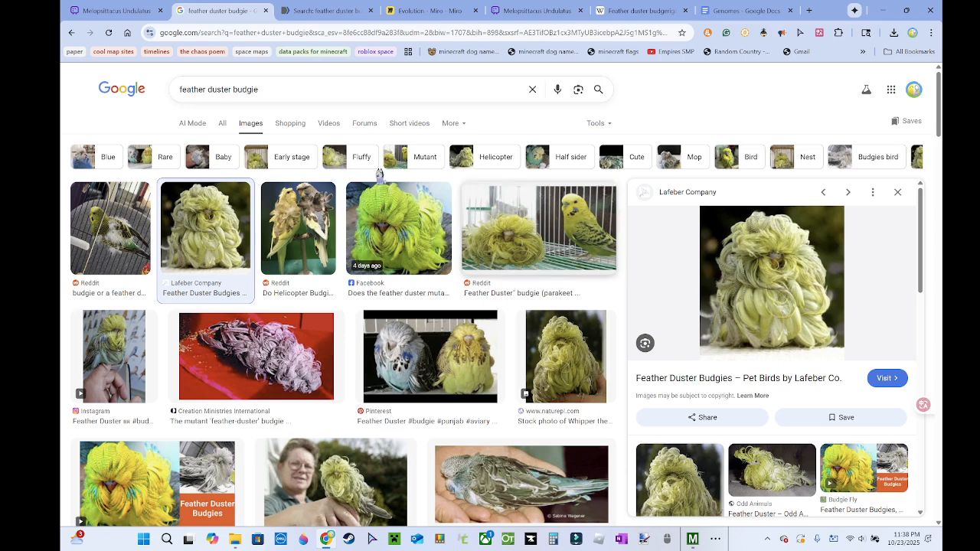
# - Review the NCBI results for feather duster budgerigar across the Literature, Genes, Proteins and Genomes categories, rechecking the Google pictures of the bird
pyautogui.click(297, 6)
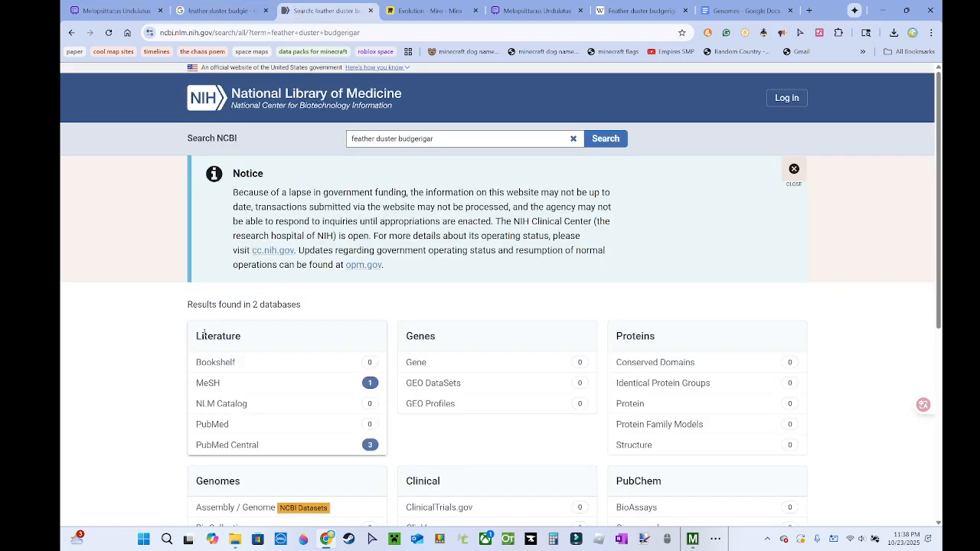
pyautogui.scroll(-2, 222, 322)
pyautogui.scroll(-1, 169, 362)
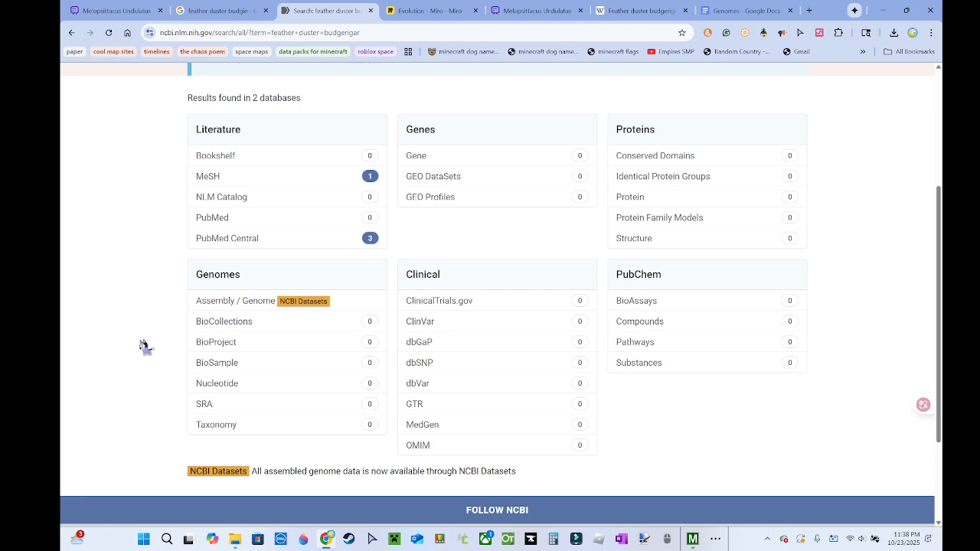
pyautogui.scroll(3, 145, 346)
pyautogui.scroll(-2, 145, 346)
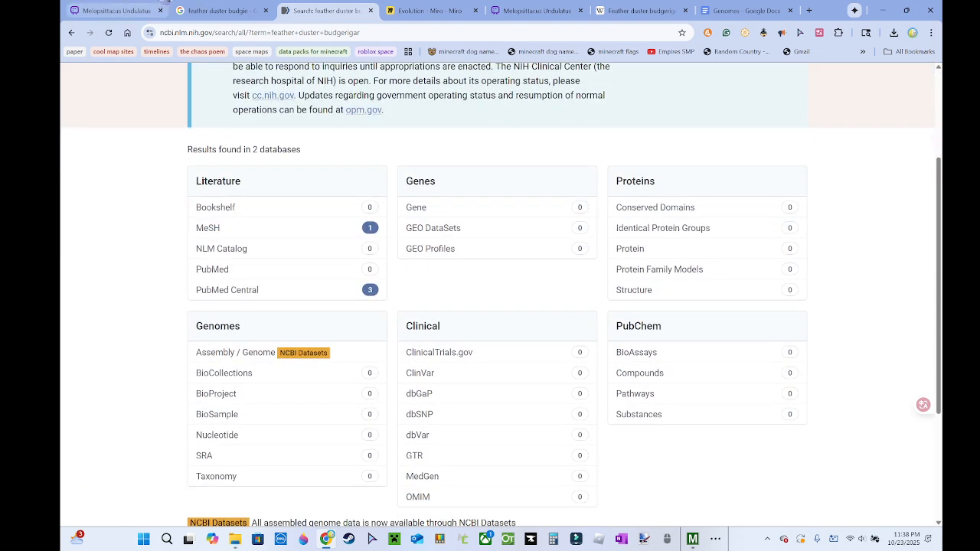
pyautogui.click(218, 10)
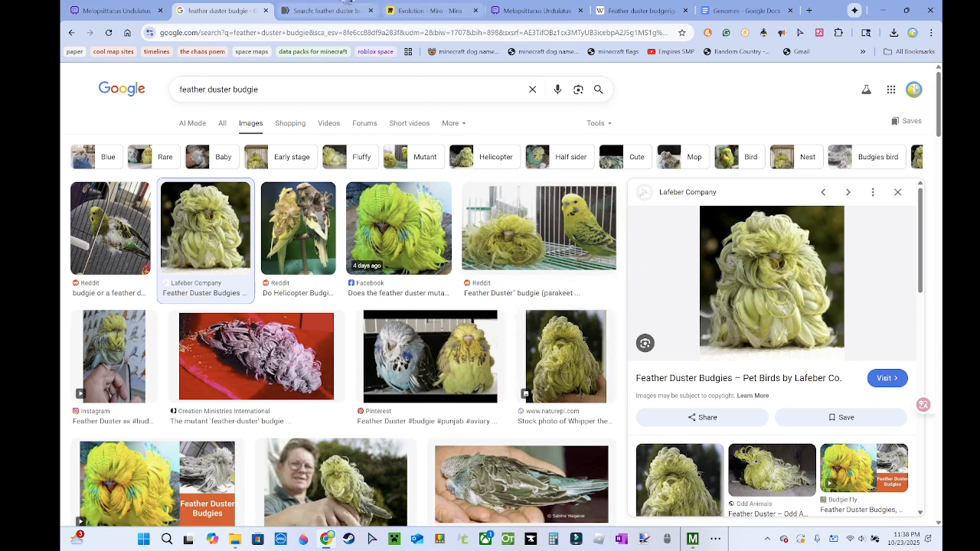
pyautogui.click(325, 10)
pyautogui.scroll(-2, 139, 228)
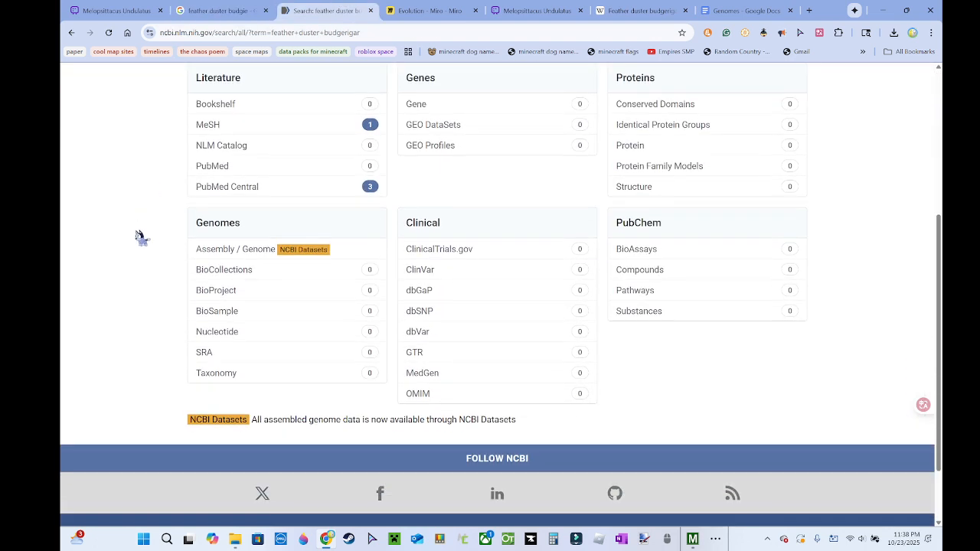
pyautogui.scroll(3, 160, 307)
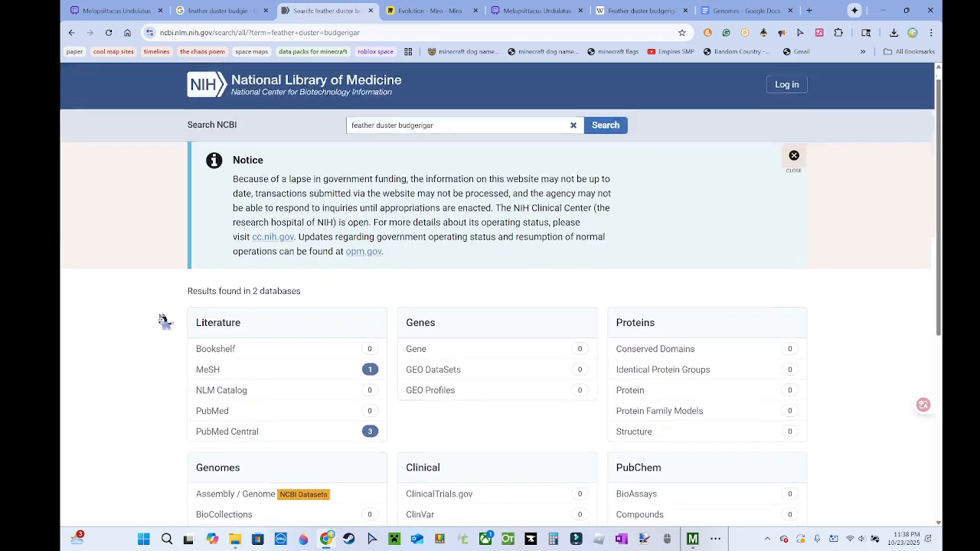
pyautogui.scroll(-2, 163, 320)
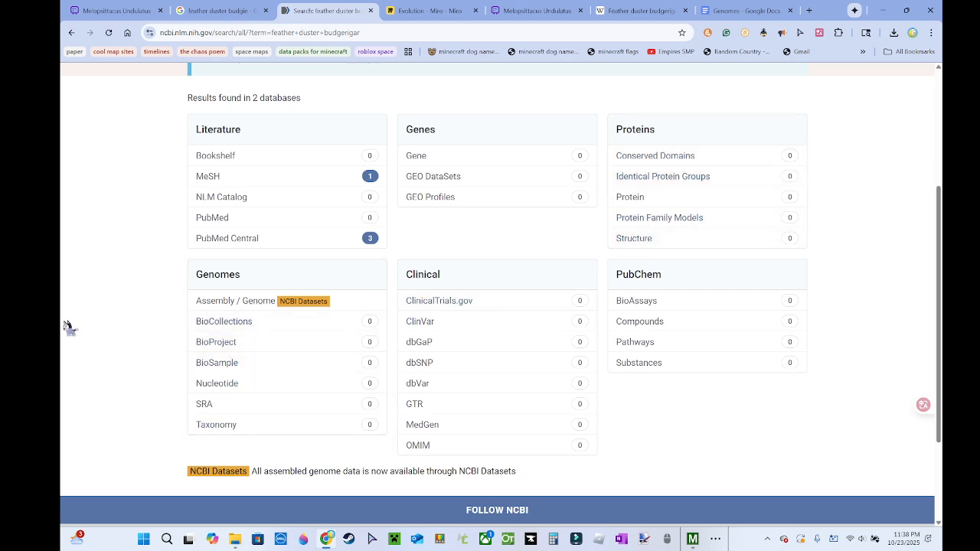
pyautogui.scroll(4, 125, 309)
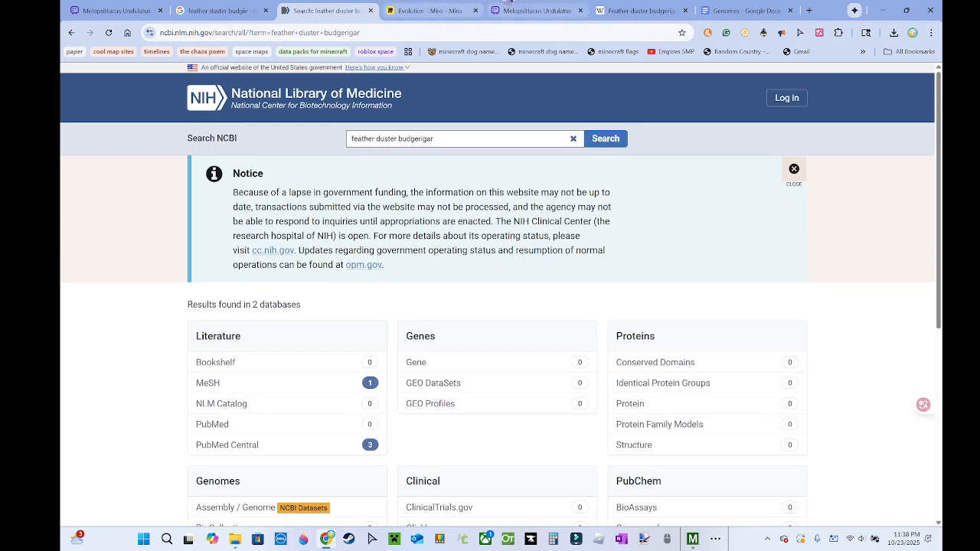
# - View the Wild-type (Green) card on the Melopsittacus Undulatus board and copy the Wild-type Budgie (Green) sequence from the Genomes document
pyautogui.click(536, 10)
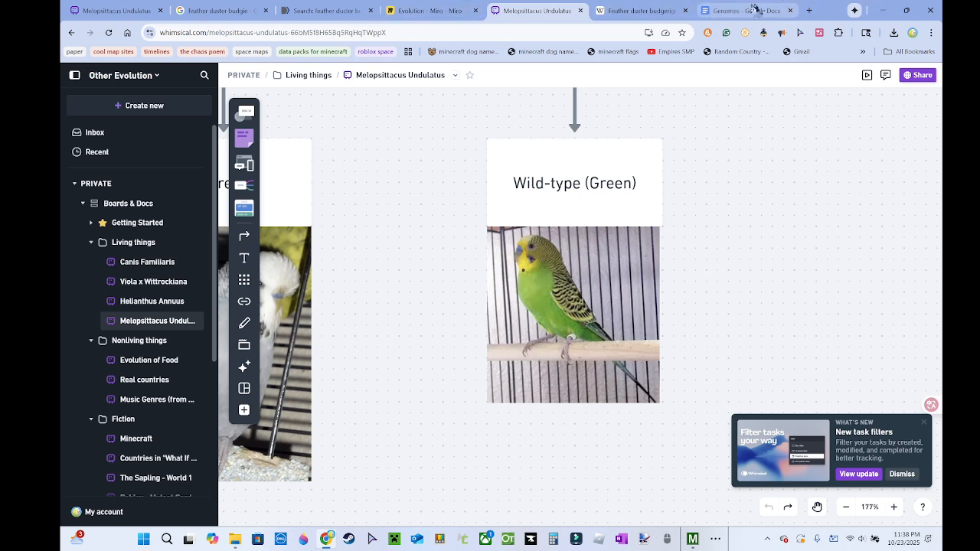
pyautogui.click(738, 9)
pyautogui.moveTo(587, 222); pyautogui.dragTo(380, 202)
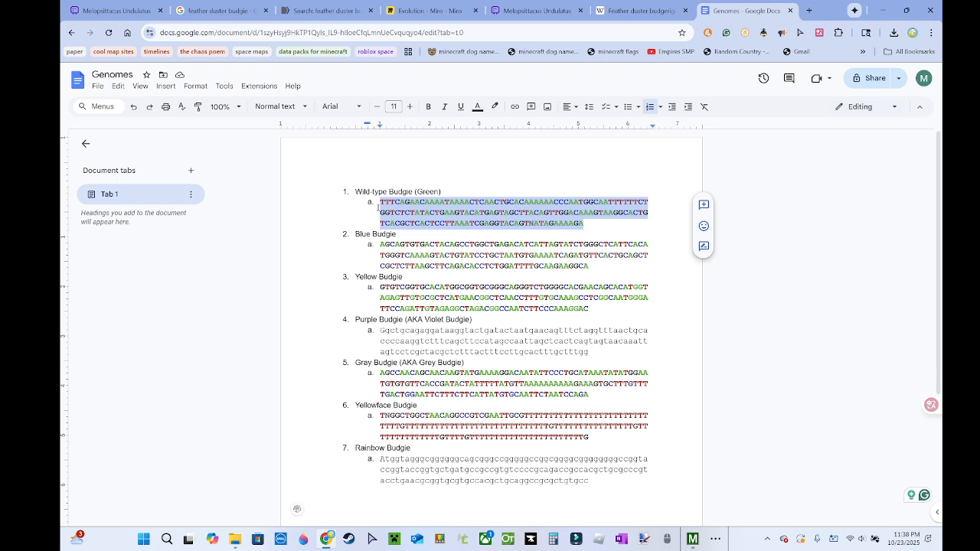
# - Switch to MEGA, create a new DNA alignment and paste the wild-type budgie sequence as Sequence 1
pyautogui.click(694, 540)
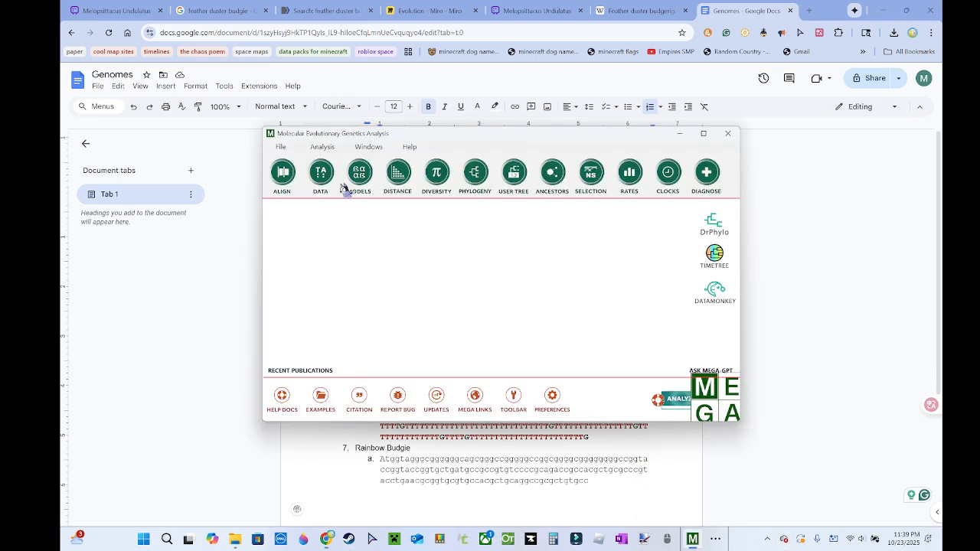
pyautogui.click(280, 173)
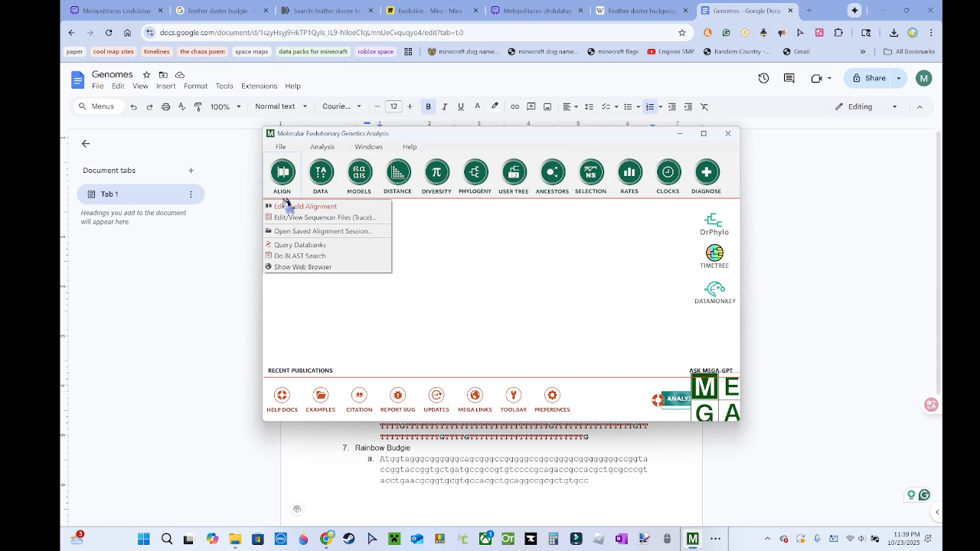
pyautogui.click(287, 205)
pyautogui.click(528, 314)
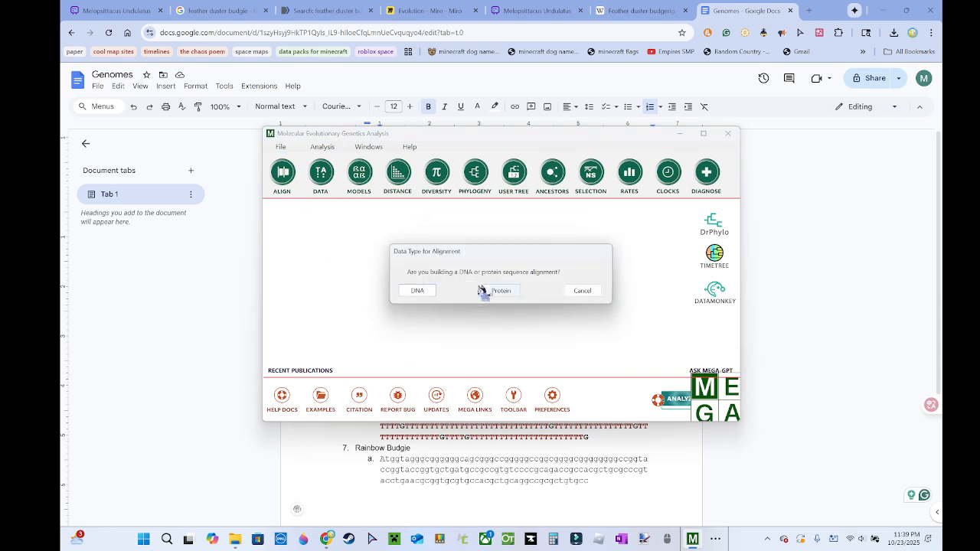
pyautogui.click(415, 286)
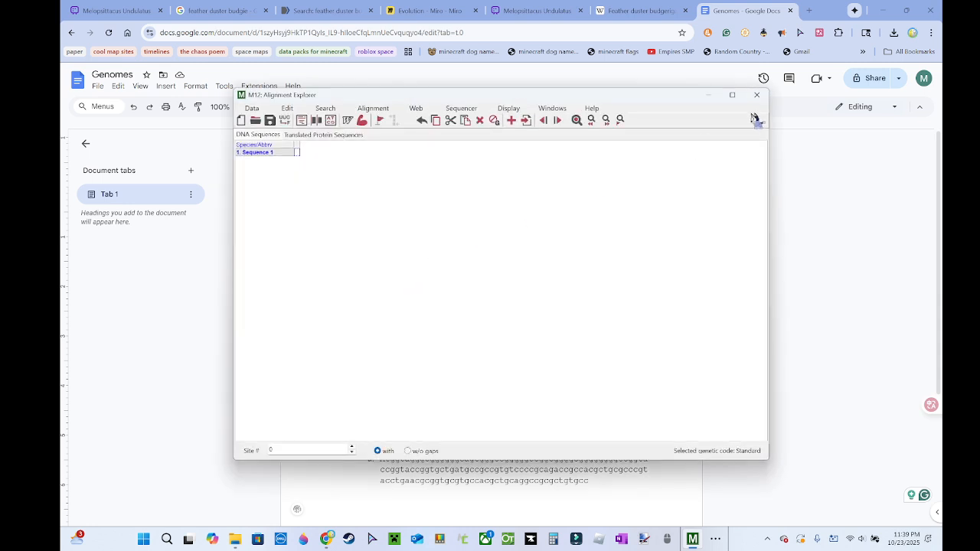
pyautogui.hotkey('ctrl', 'v')
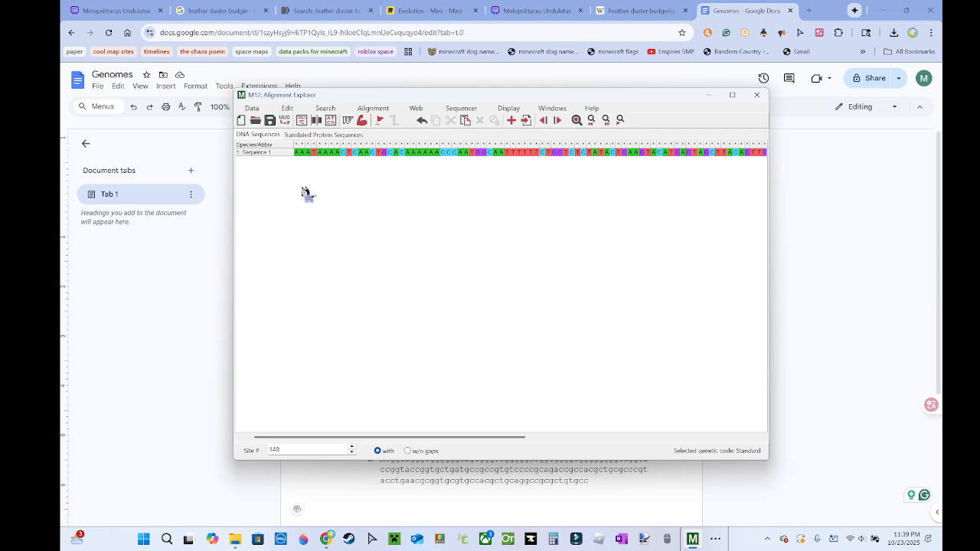
# - Copy the Blue Budgie sequence from the Genomes document and paste it into a new second row of the MEGA alignment
pyautogui.click(700, 98)
pyautogui.click(675, 135)
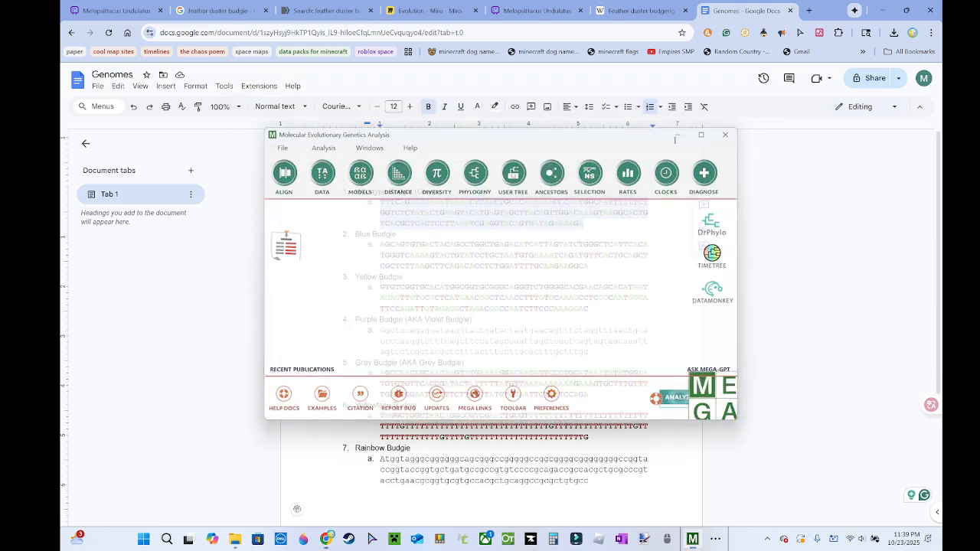
pyautogui.moveTo(598, 265); pyautogui.dragTo(378, 243)
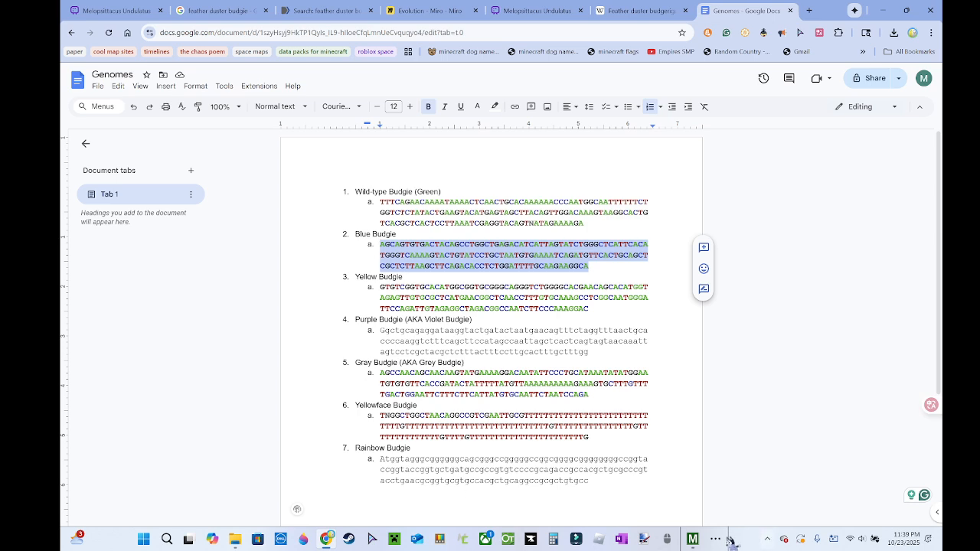
pyautogui.click(693, 538)
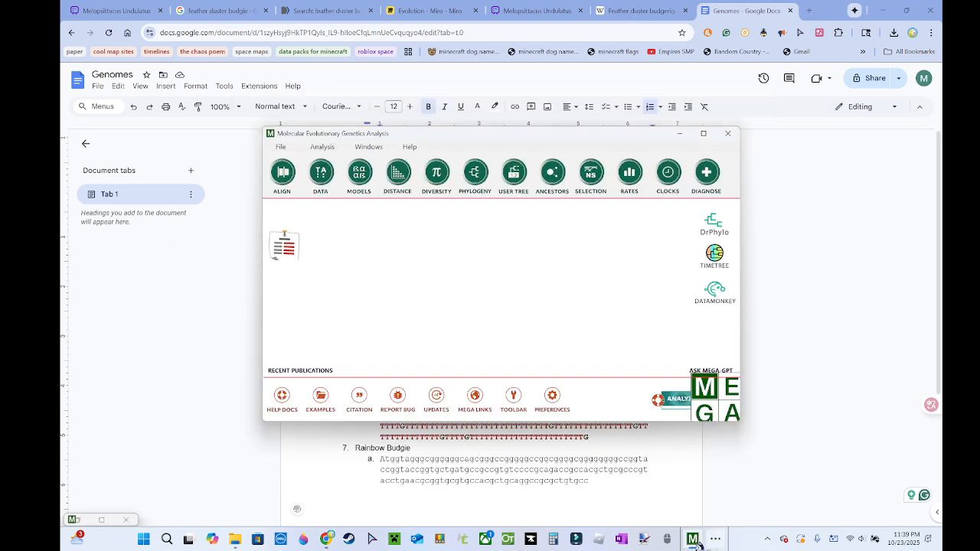
pyautogui.click(284, 245)
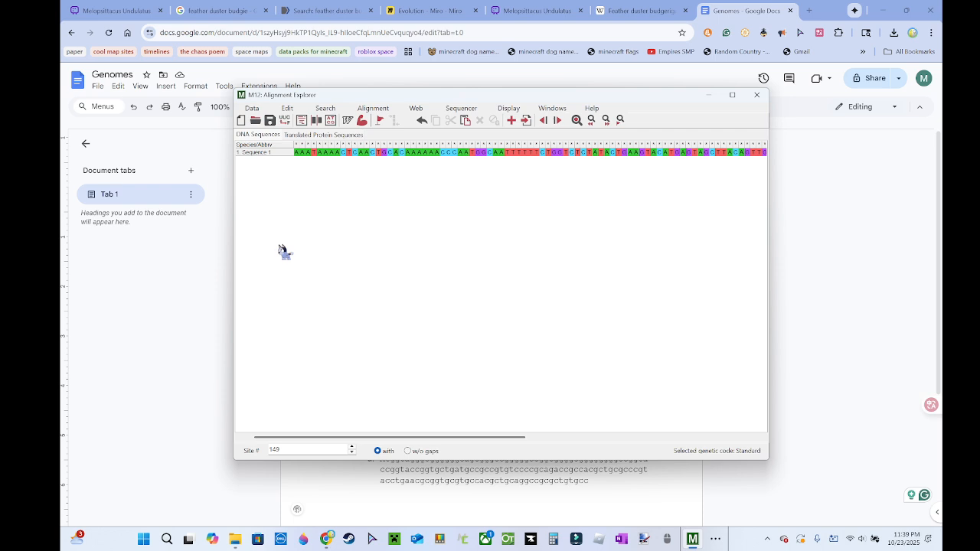
pyautogui.click(510, 120)
pyautogui.hotkey('ctrl', 'v')
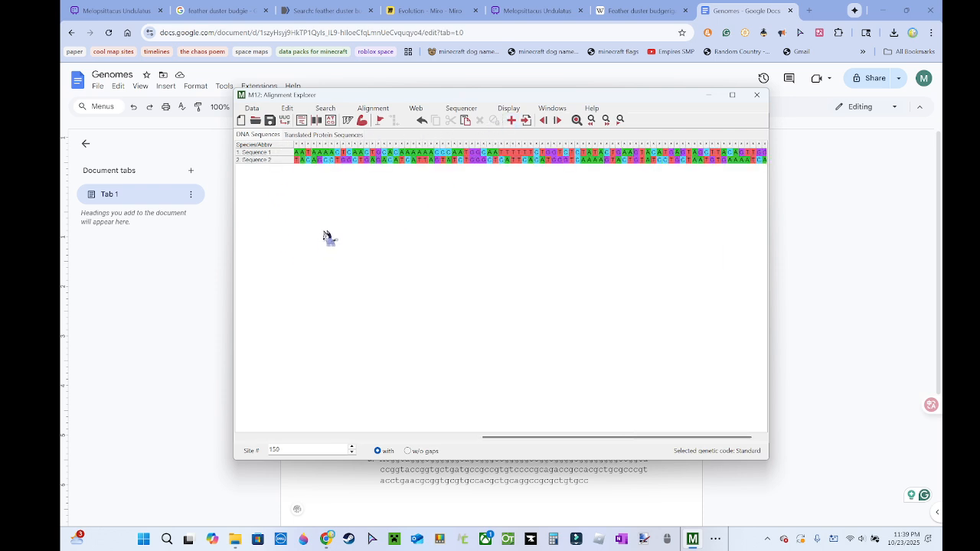
# - Add a third row to the MEGA alignment and paste in the Yellow Budgie sequence copied from the Genomes document
pyautogui.press('Home')
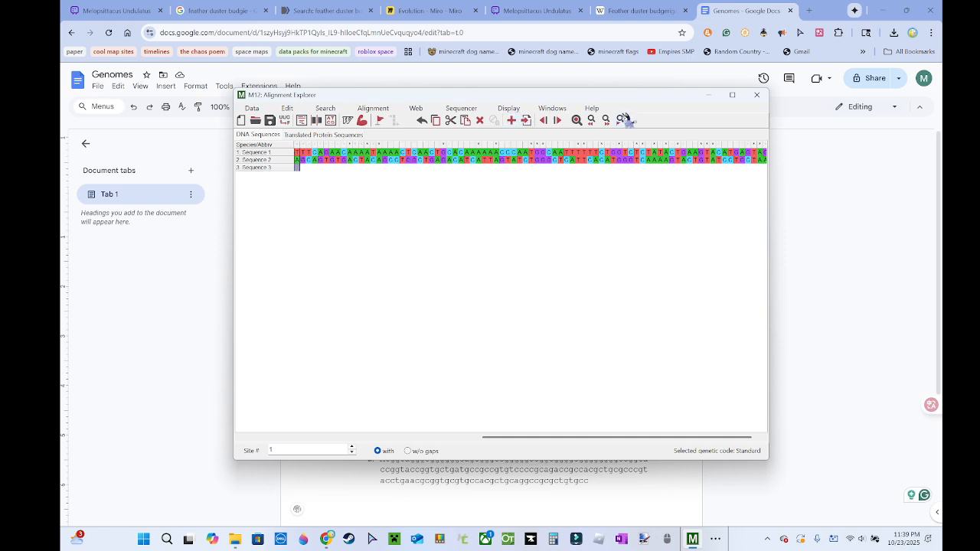
pyautogui.click(709, 95)
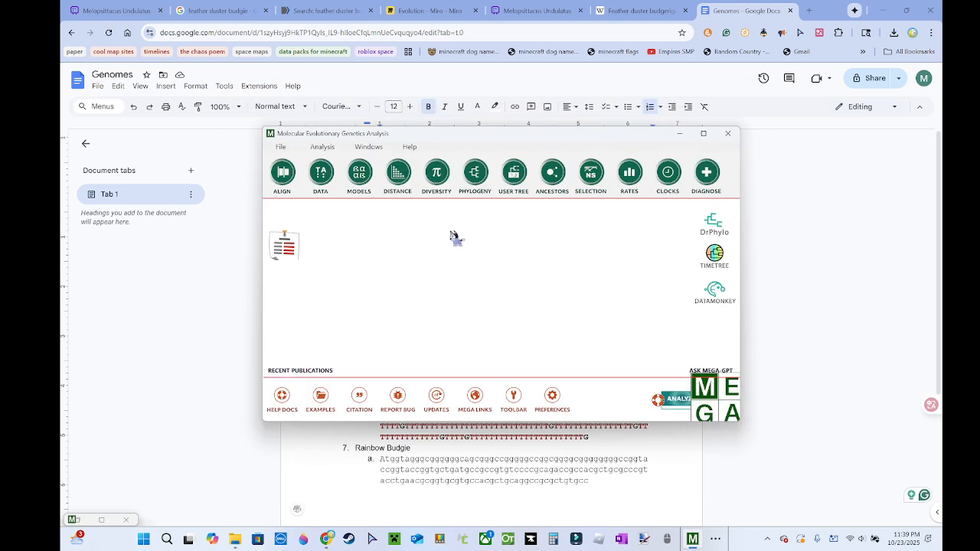
pyautogui.click(679, 133)
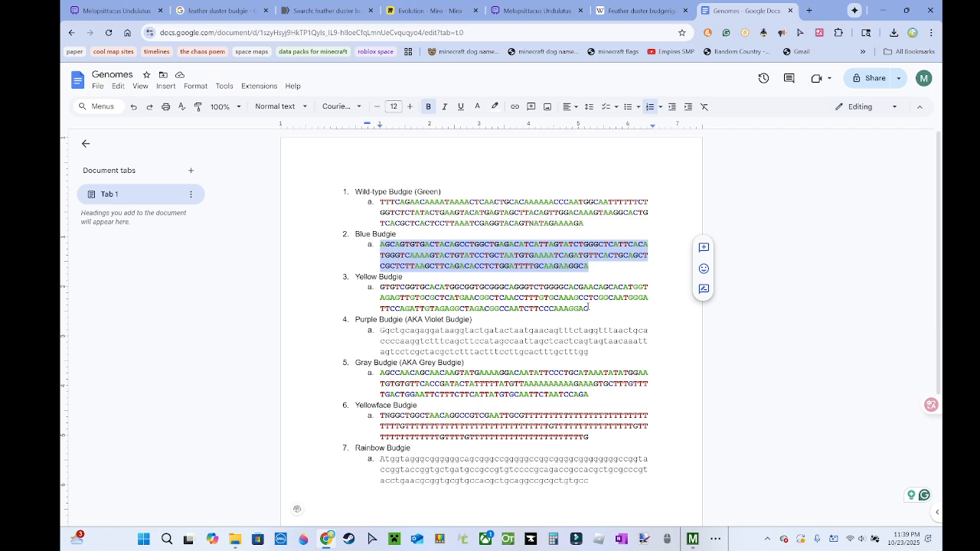
pyautogui.moveTo(587, 307); pyautogui.dragTo(360, 289)
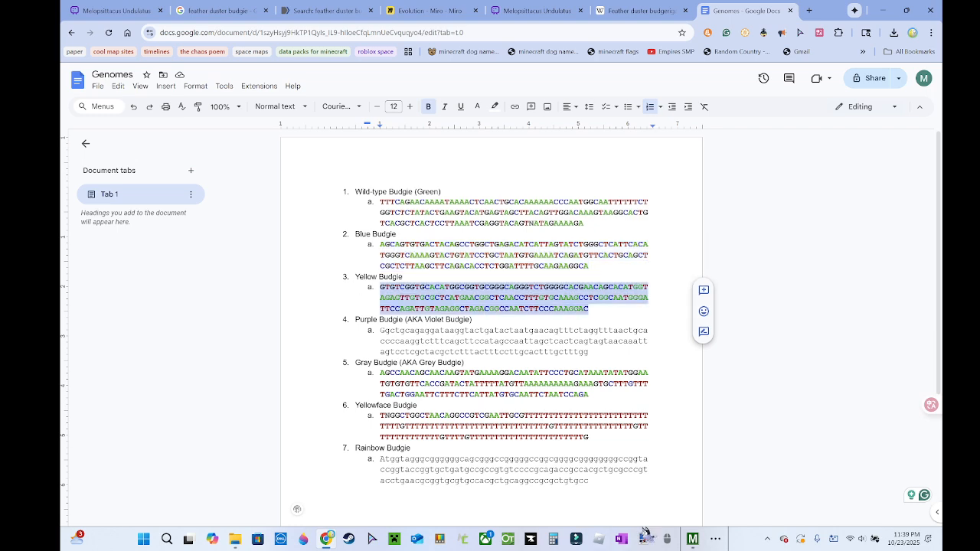
pyautogui.click(692, 538)
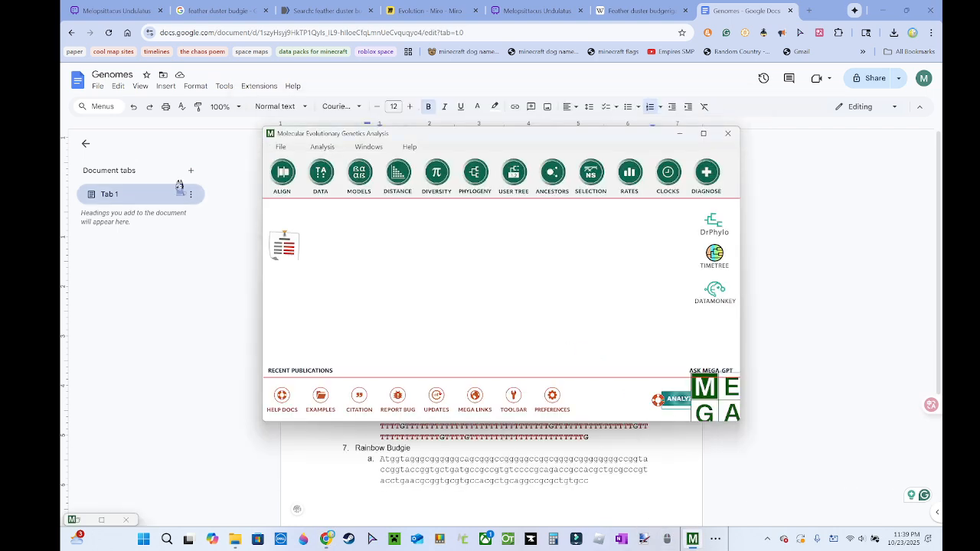
pyautogui.doubleClick(277, 247)
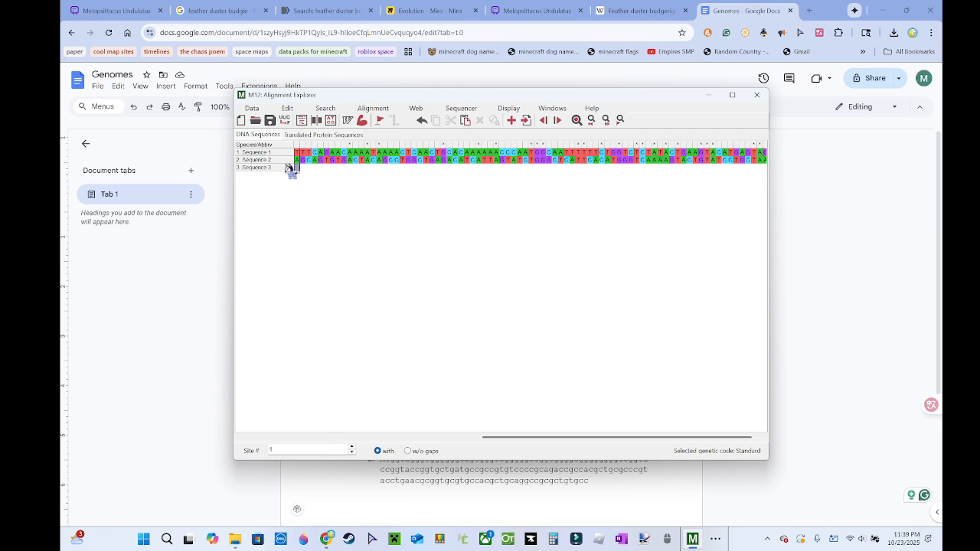
pyautogui.click(296, 165)
pyautogui.hotkey('ctrl', 'v')
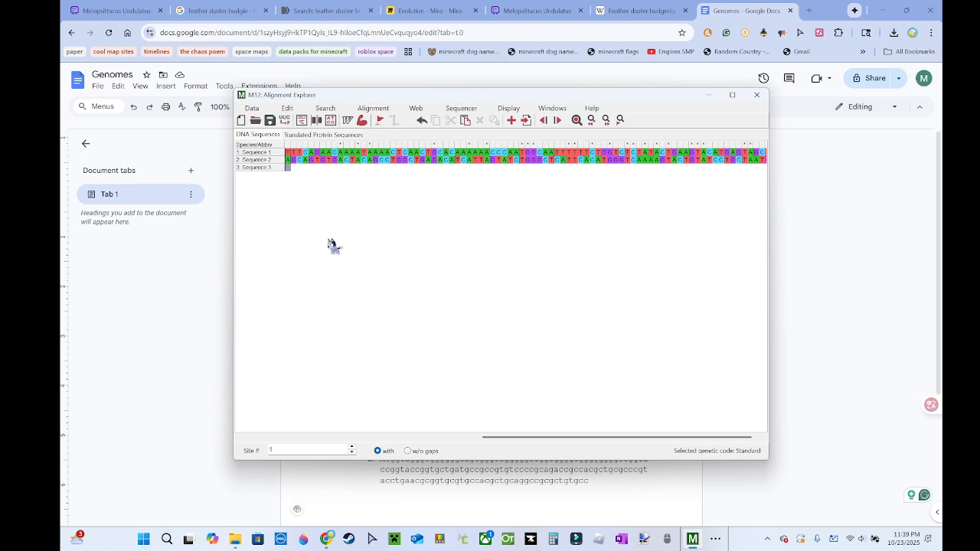
pyautogui.click(288, 166)
pyautogui.hotkey('ctrl', 'v')
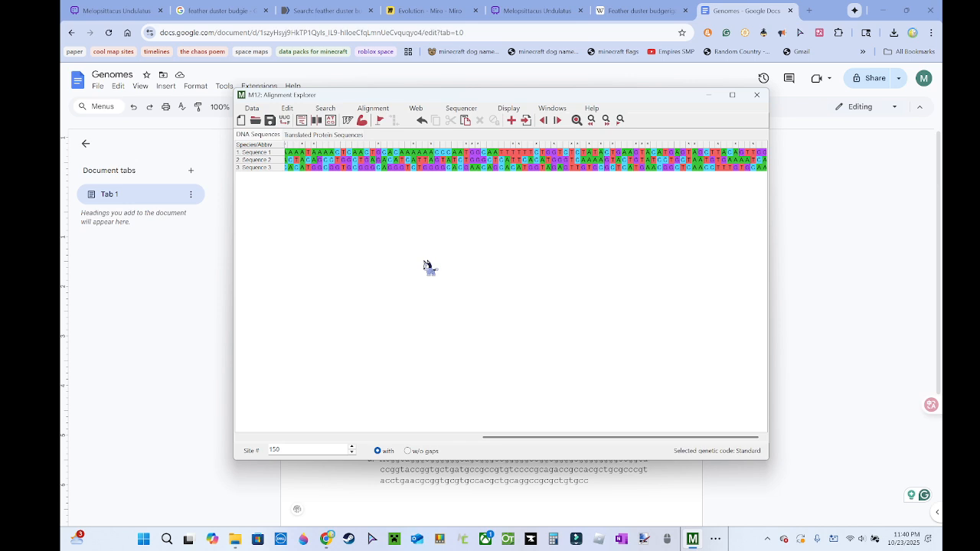
pyautogui.moveTo(489, 440); pyautogui.dragTo(265, 386)
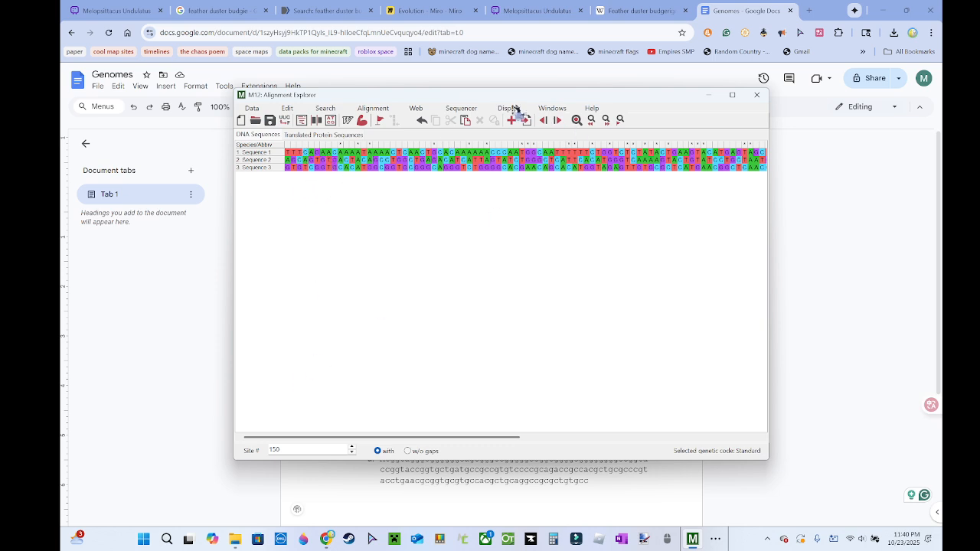
# - Export the alignment in MEGA format as "budgie tutorial", mark it as protein-coding nucleotide data, and close the alignment window
pyautogui.click(251, 108)
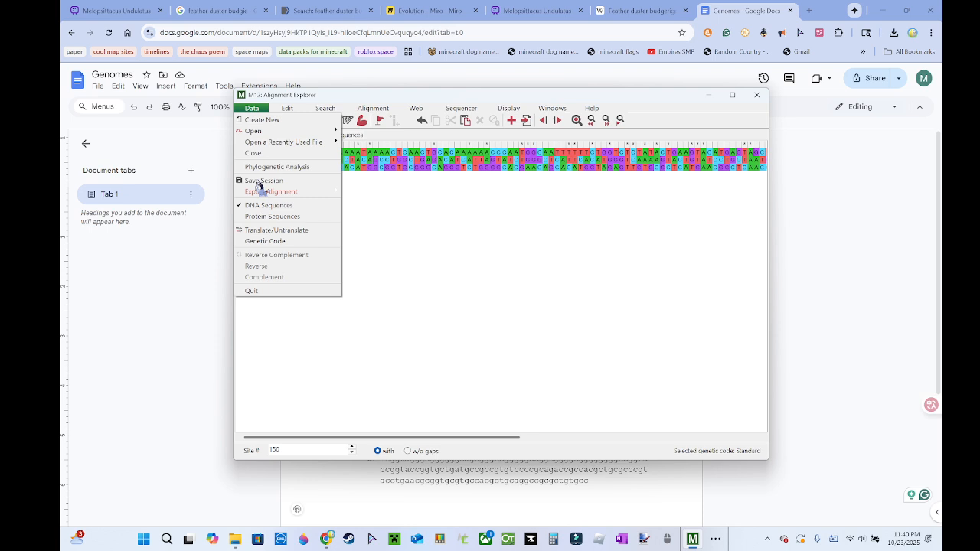
pyautogui.moveTo(264, 191)
pyautogui.click(358, 192)
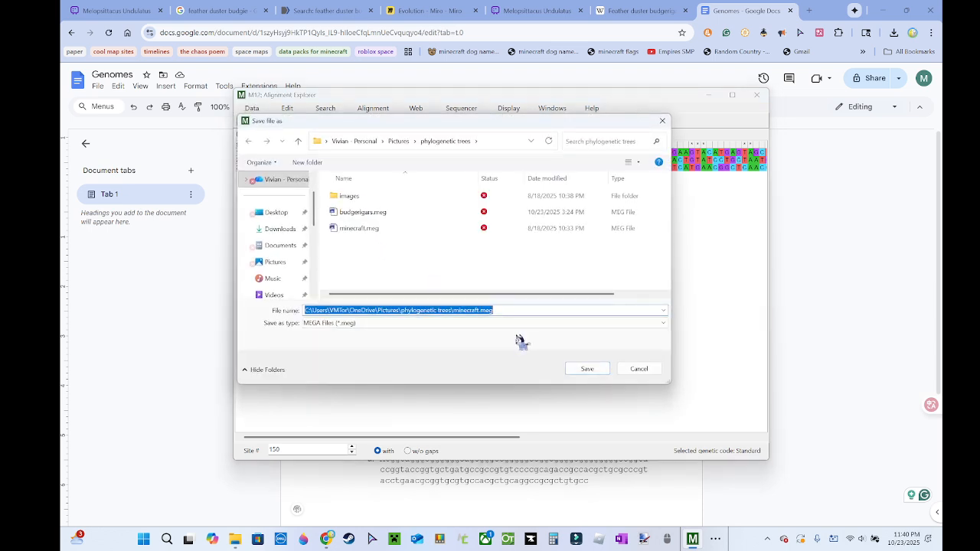
pyautogui.write('budgi')
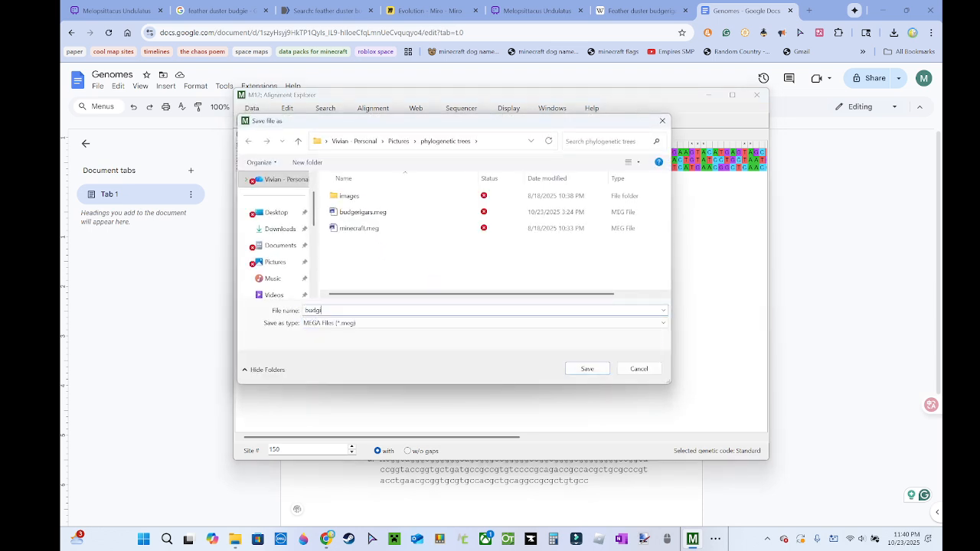
pyautogui.write('e tutorial')
pyautogui.press('Return')
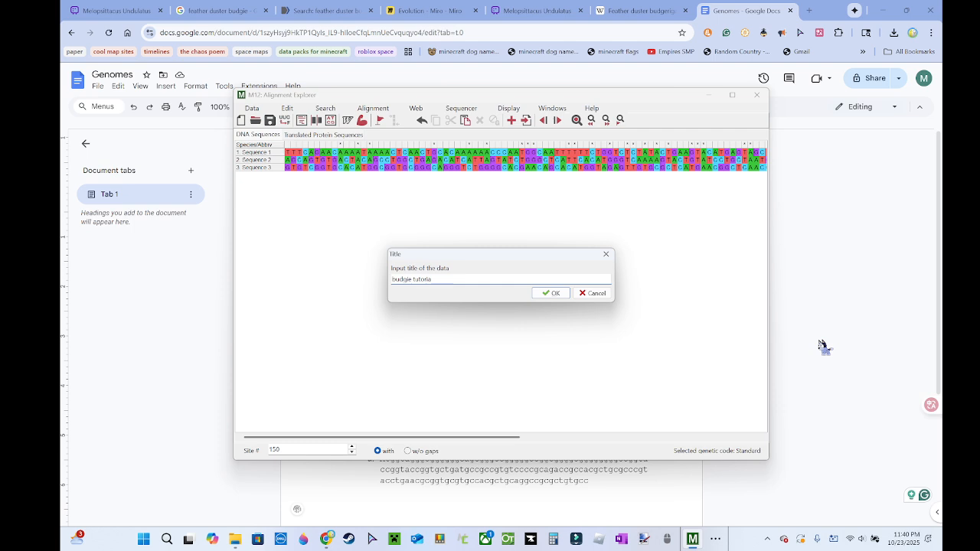
pyautogui.press('Return')
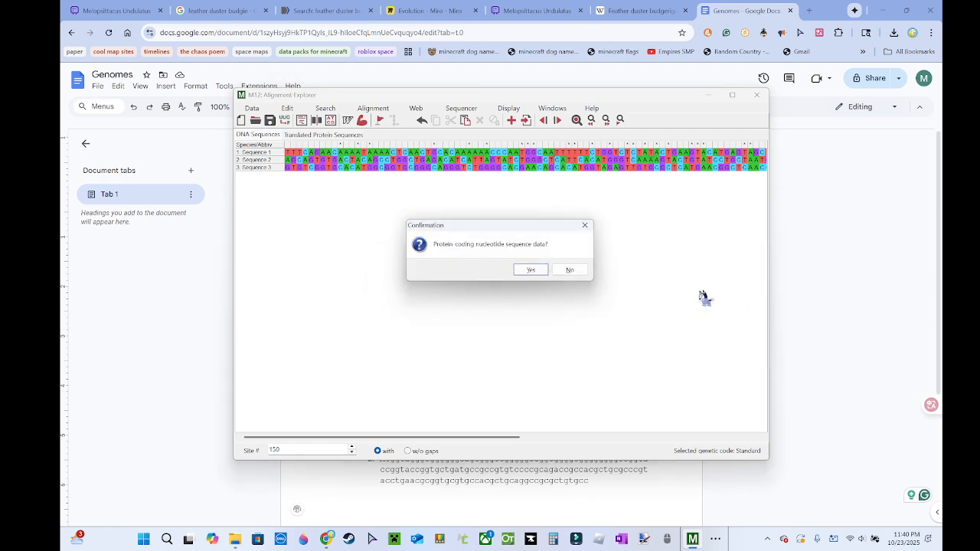
pyautogui.click(538, 268)
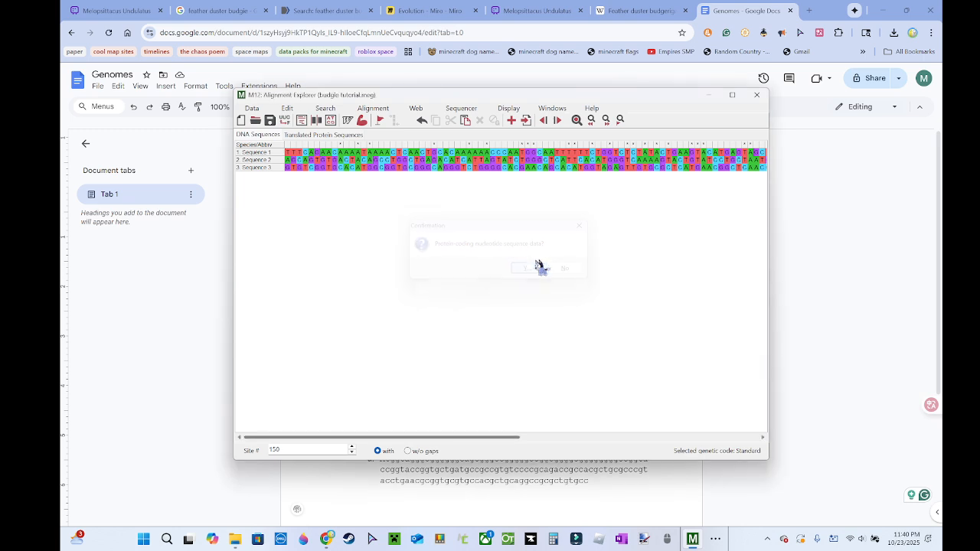
pyautogui.click(757, 94)
pyautogui.click(482, 186)
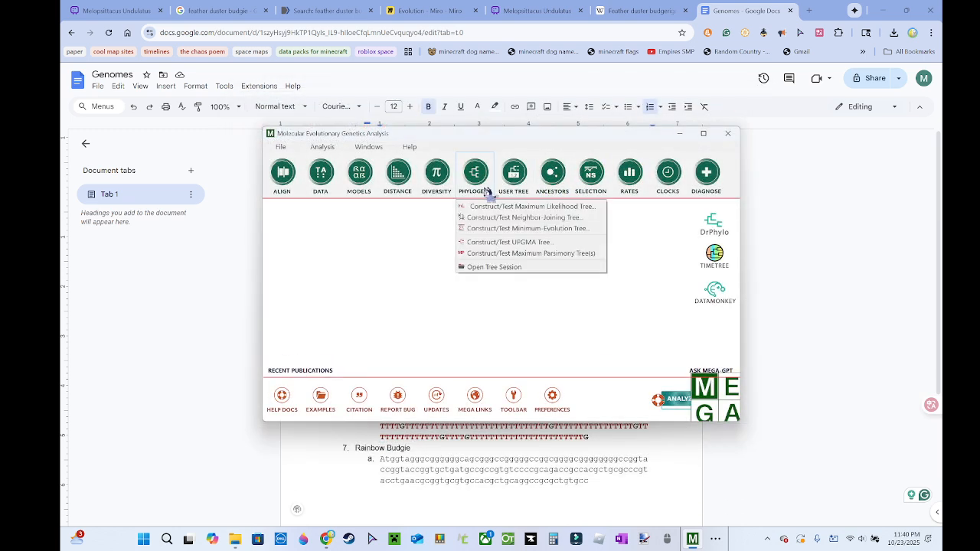
pyautogui.click(489, 201)
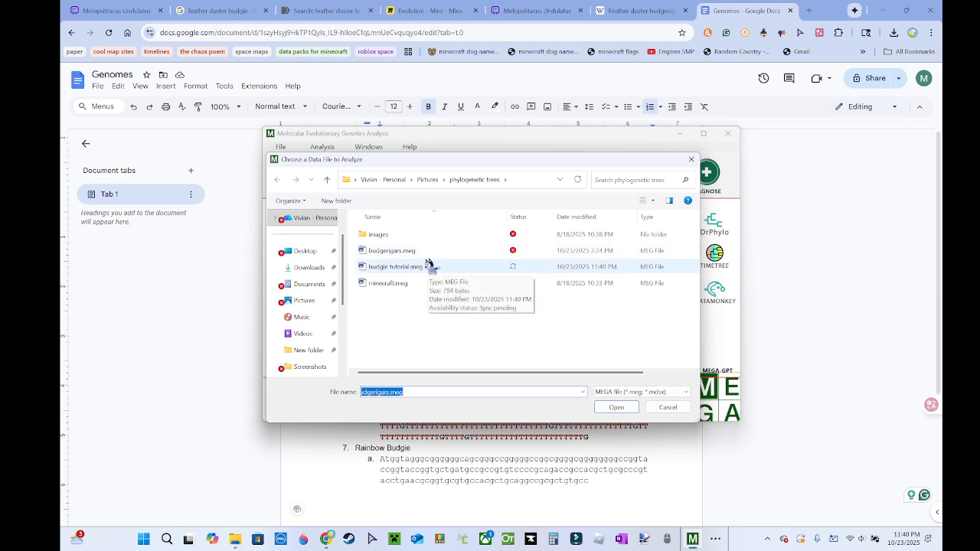
pyautogui.click(692, 158)
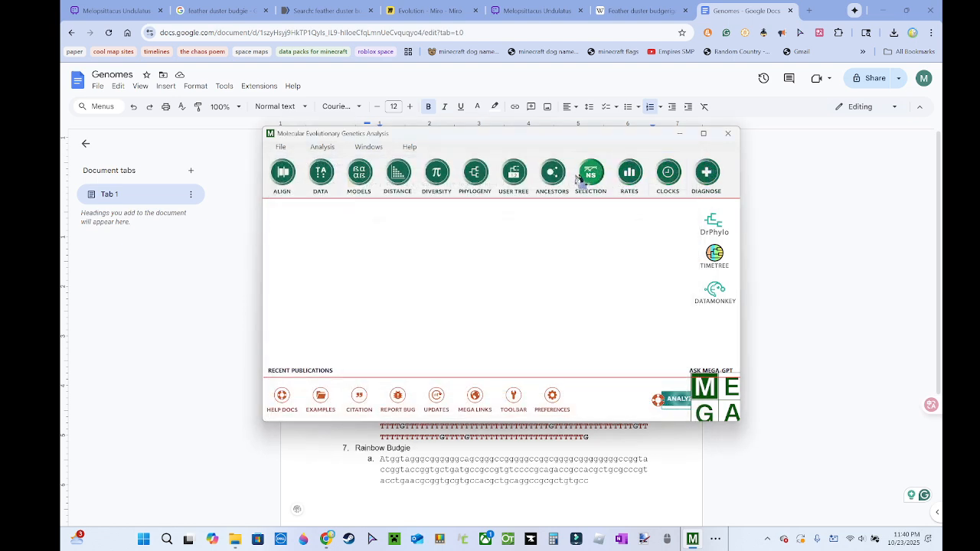
# - Try to construct a Maximum Likelihood tree from budgie tutorial.meg with the default analysis preferences
pyautogui.click(467, 177)
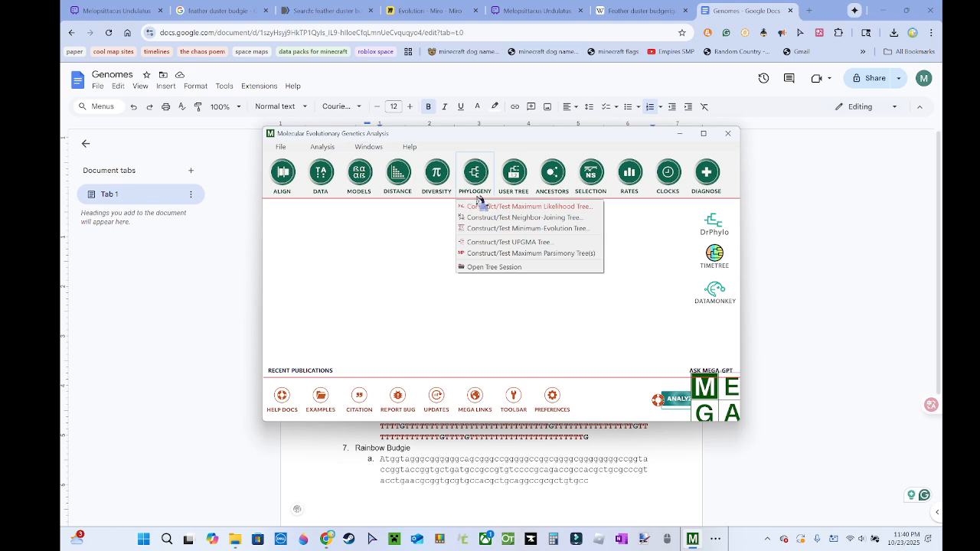
pyautogui.click(478, 204)
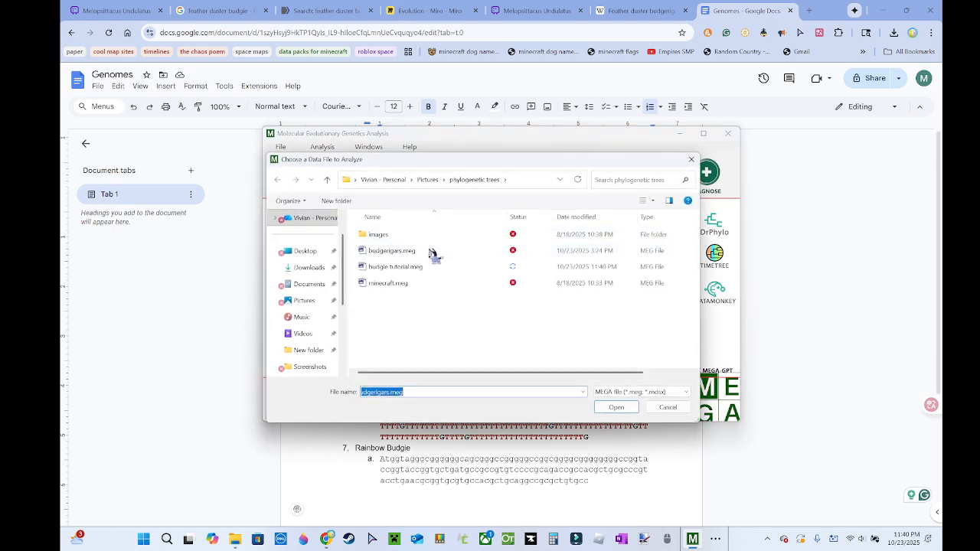
pyautogui.doubleClick(442, 266)
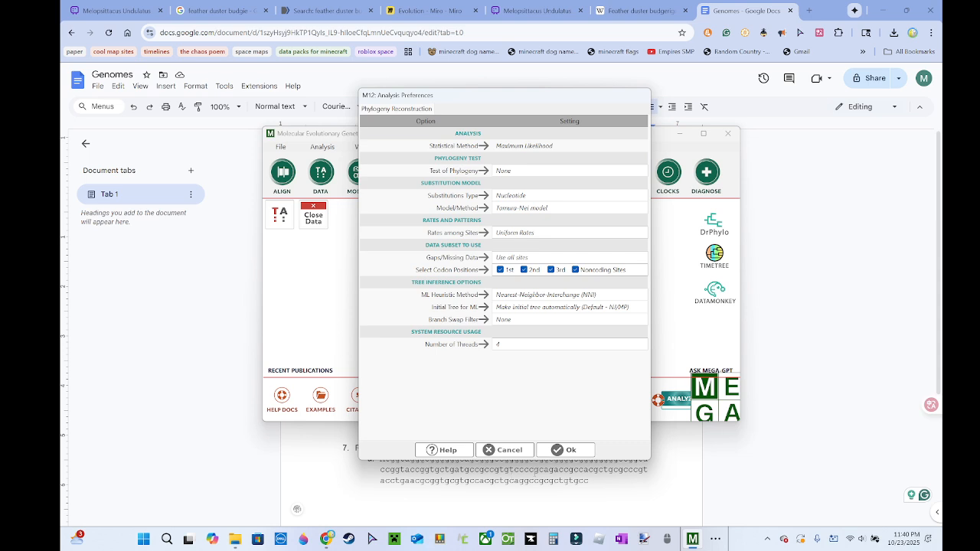
pyautogui.click(567, 448)
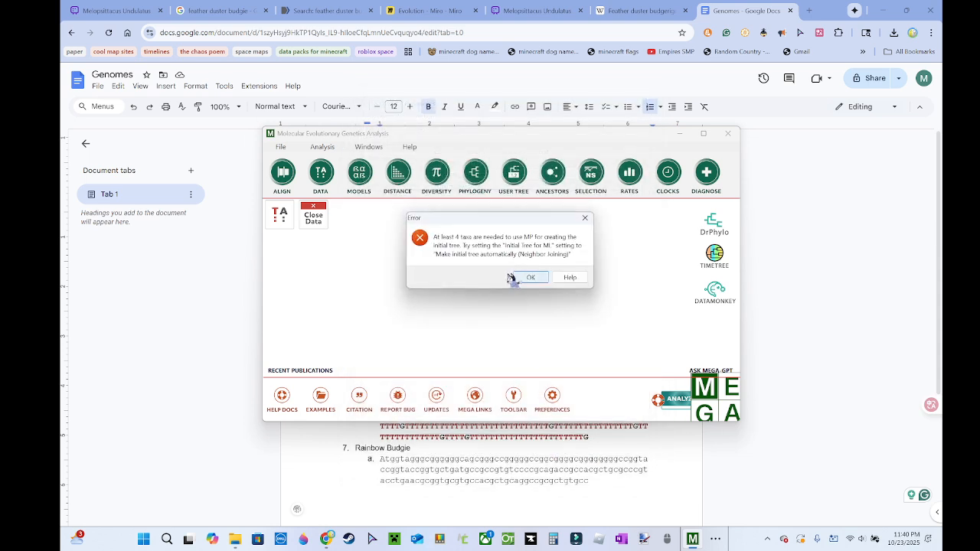
pyautogui.click(513, 276)
# - Construct a Neighbor-Joining tree from the active budgie tutorial data with the default preferences and maximize the tree window
pyautogui.click(474, 172)
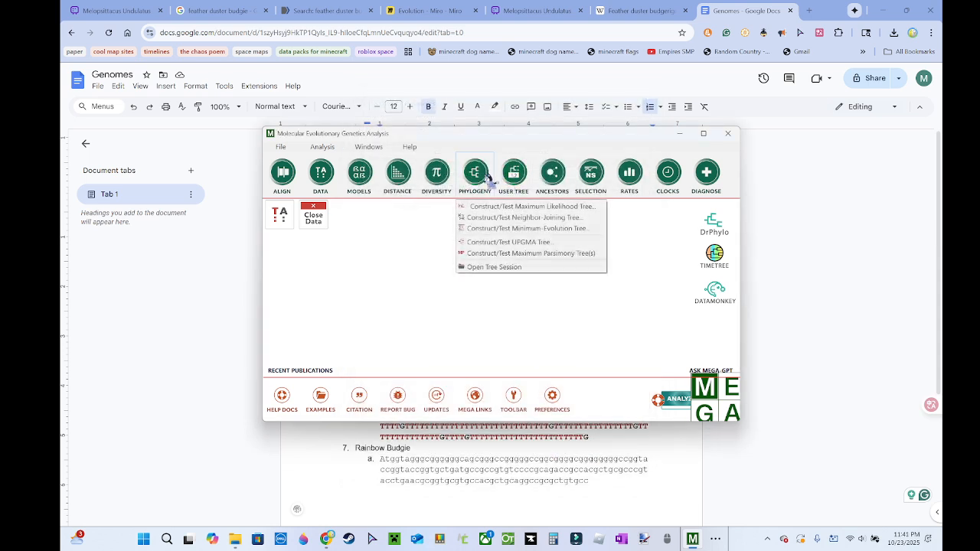
pyautogui.click(477, 217)
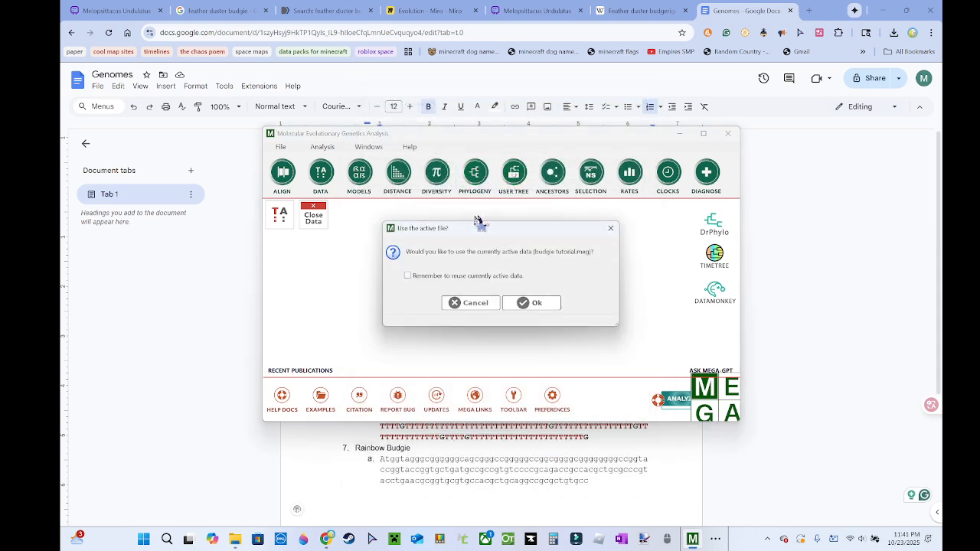
pyautogui.click(526, 302)
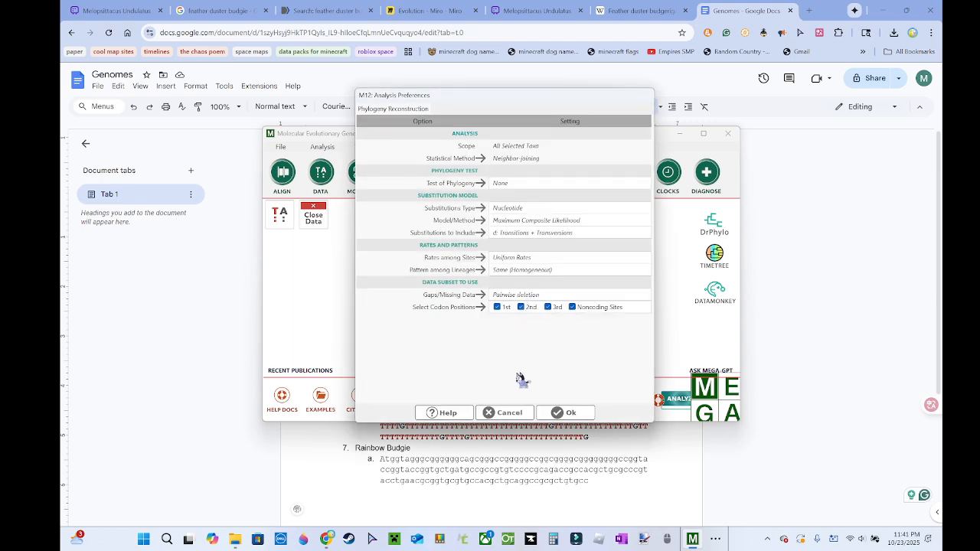
pyautogui.click(555, 413)
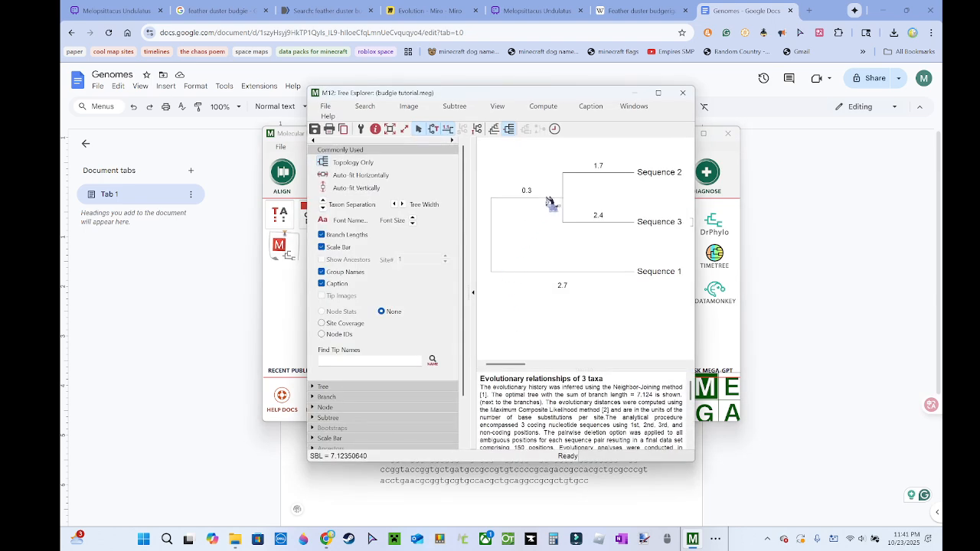
pyautogui.click(658, 92)
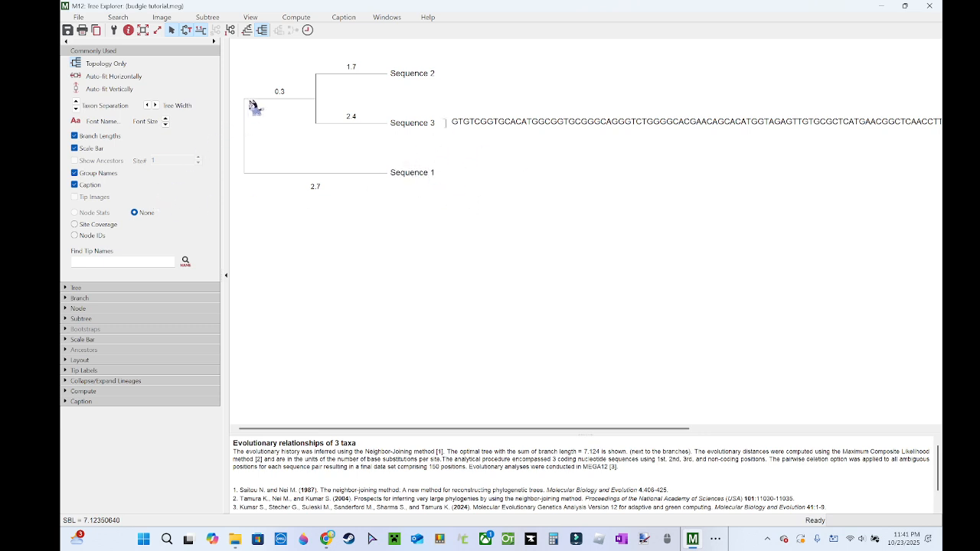
# - Toggle the topology-only display and leave it off so the tree is drawn to scale
pyautogui.click(261, 30)
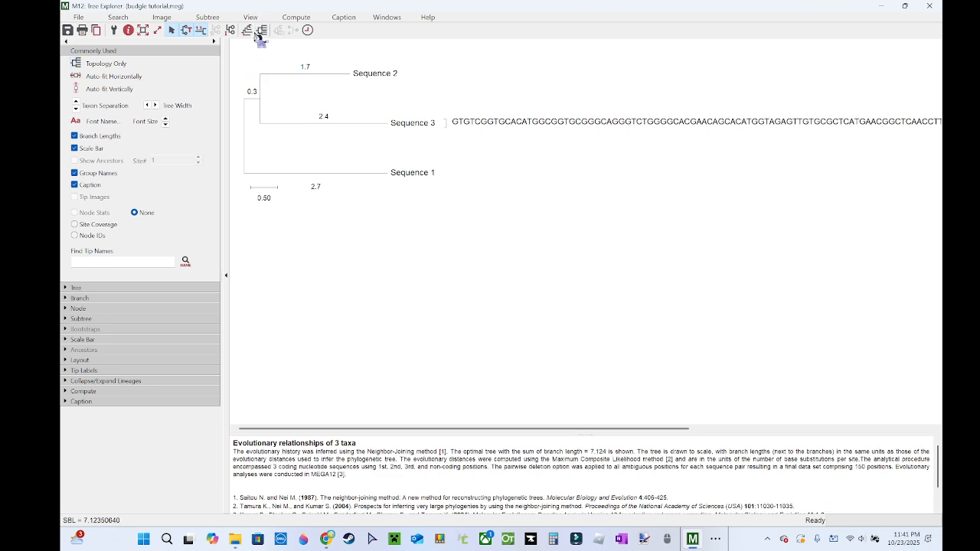
pyautogui.click(261, 30)
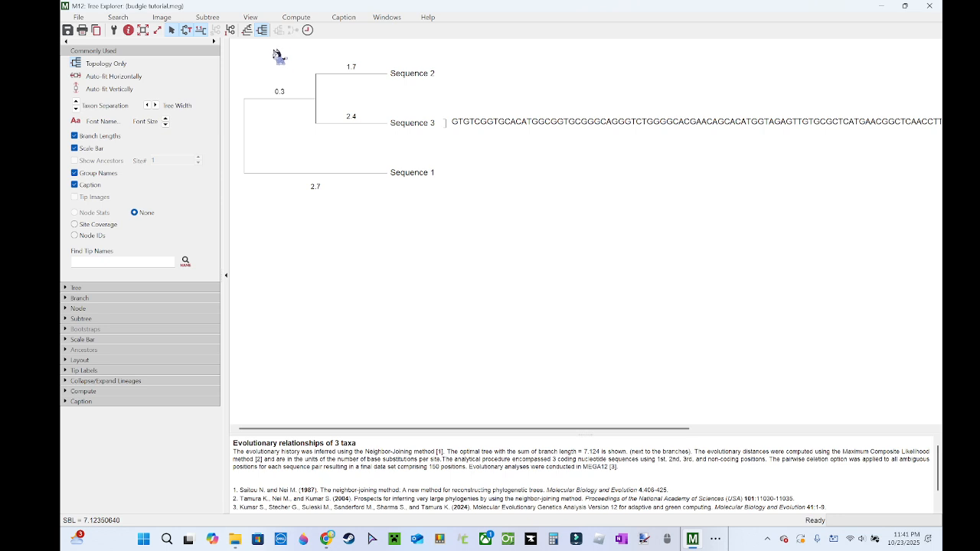
pyautogui.click(264, 30)
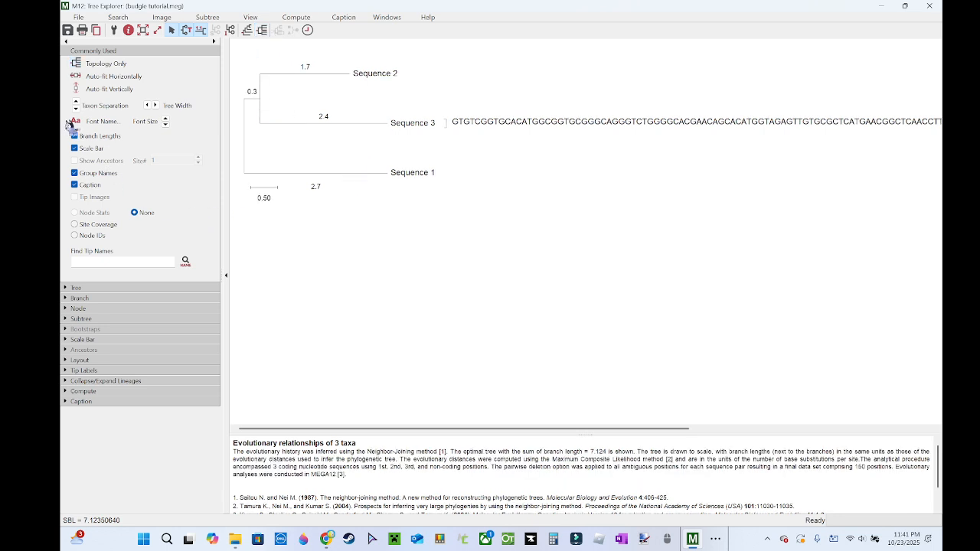
# - Hide and restore the branch length labels on the tree and check the scale bar option, keeping both shown
pyautogui.click(105, 136)
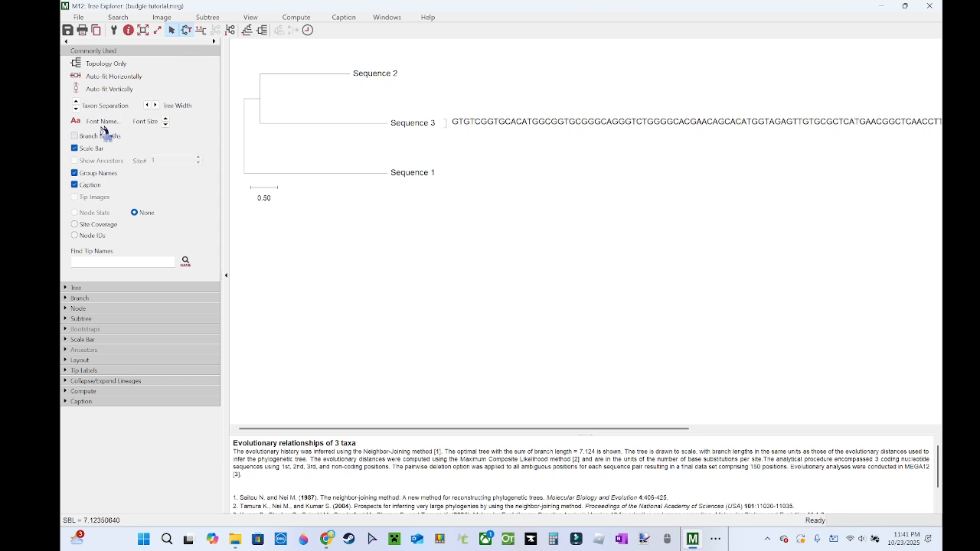
pyautogui.click(105, 135)
pyautogui.click(105, 135)
pyautogui.click(102, 137)
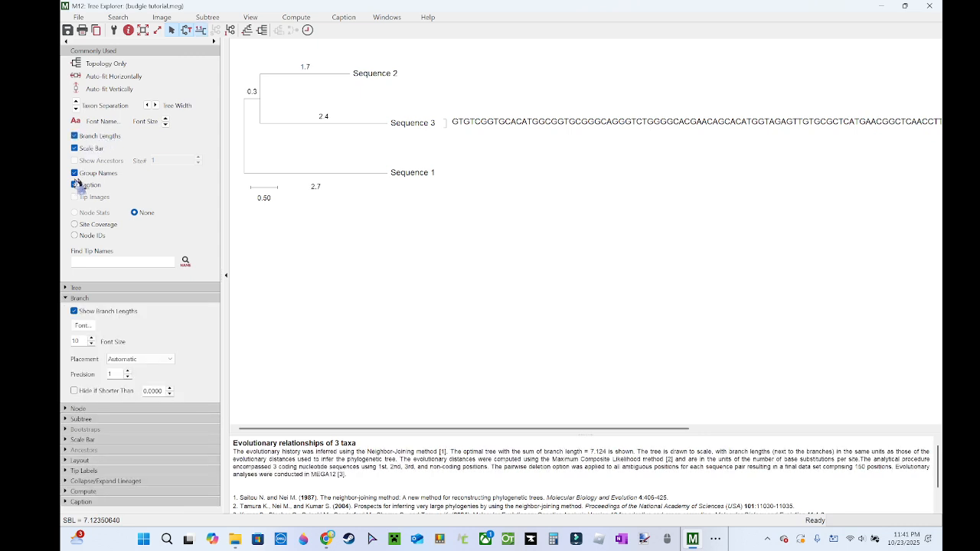
pyautogui.click(86, 148)
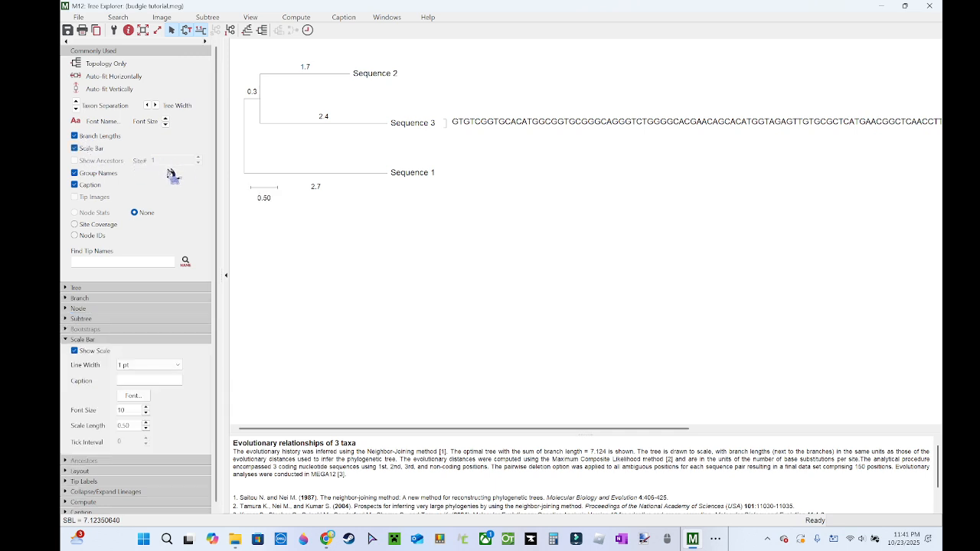
# - Hide the group names and the caption of the tree, and close the tree window
pyautogui.click(106, 169)
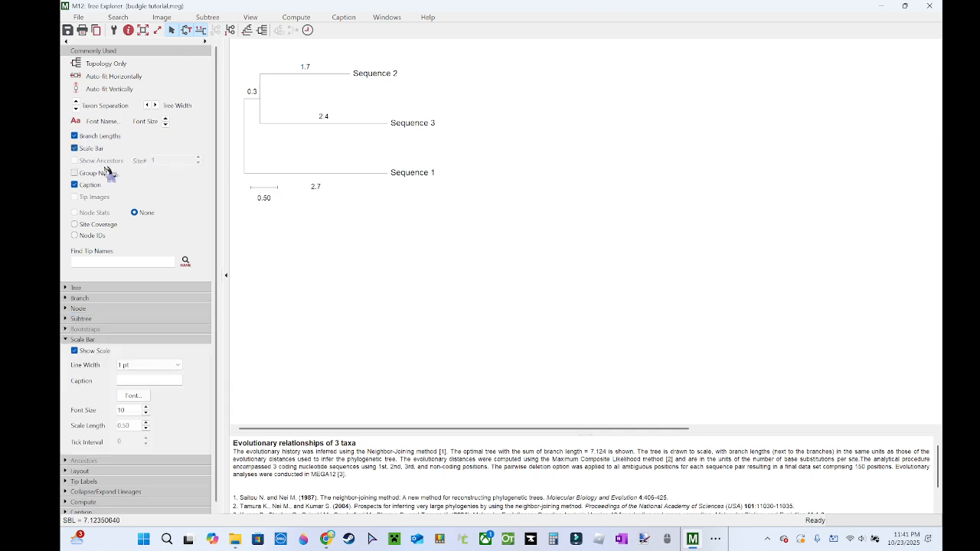
pyautogui.click(107, 170)
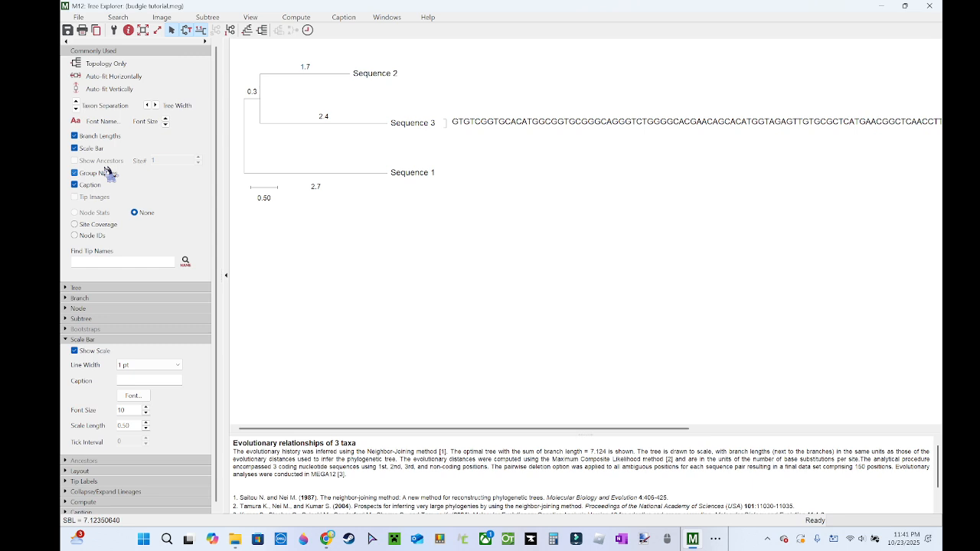
pyautogui.click(106, 170)
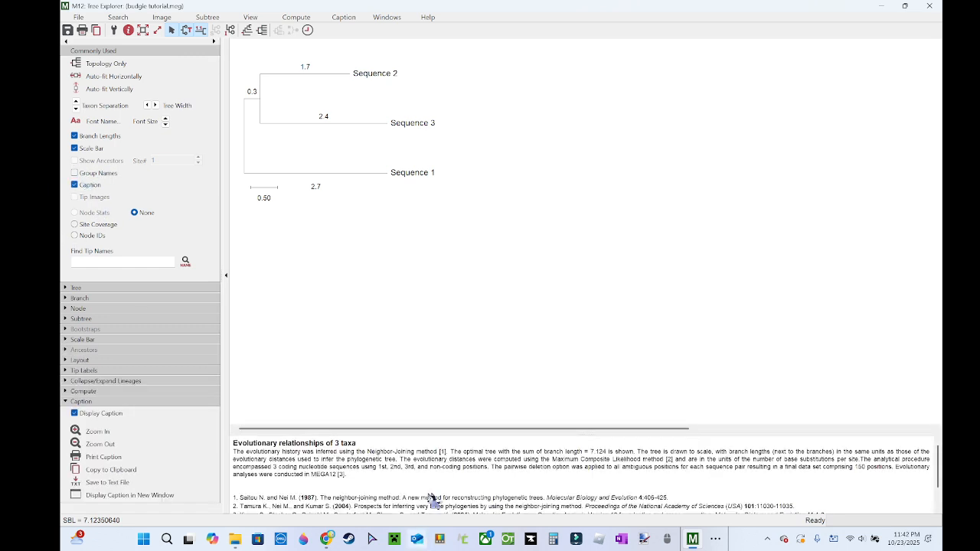
pyautogui.scroll(-2, 431, 497)
pyautogui.scroll(2, 429, 482)
pyautogui.click(75, 184)
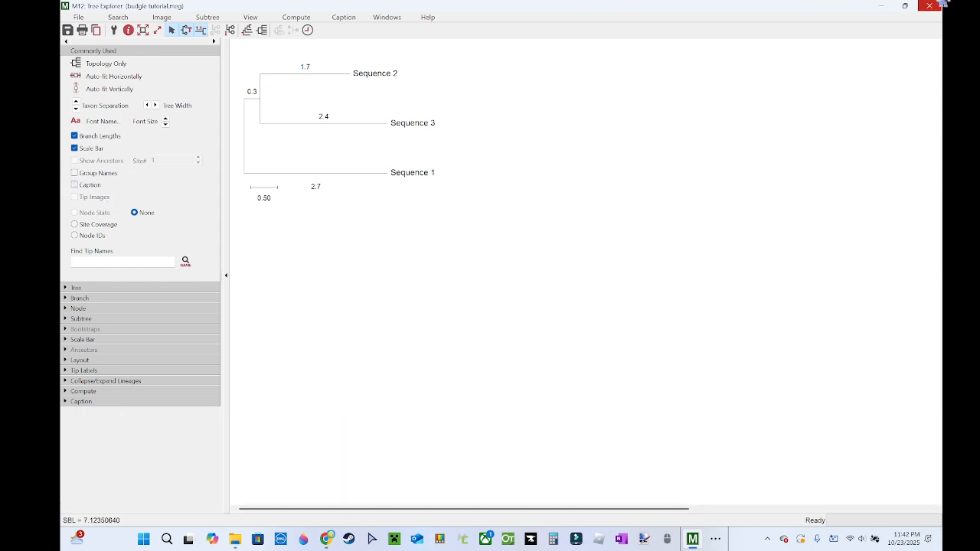
pyautogui.click(929, 5)
pyautogui.click(504, 269)
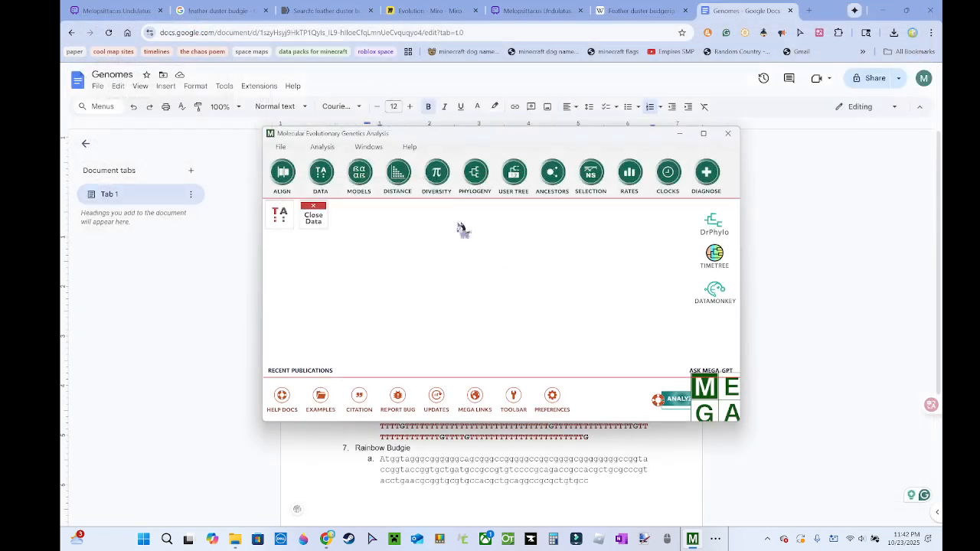
# - Construct a new Neighbor-Joining tree from the active budgie tutorial data and hide its group names in the maximized tree window
pyautogui.click(468, 186)
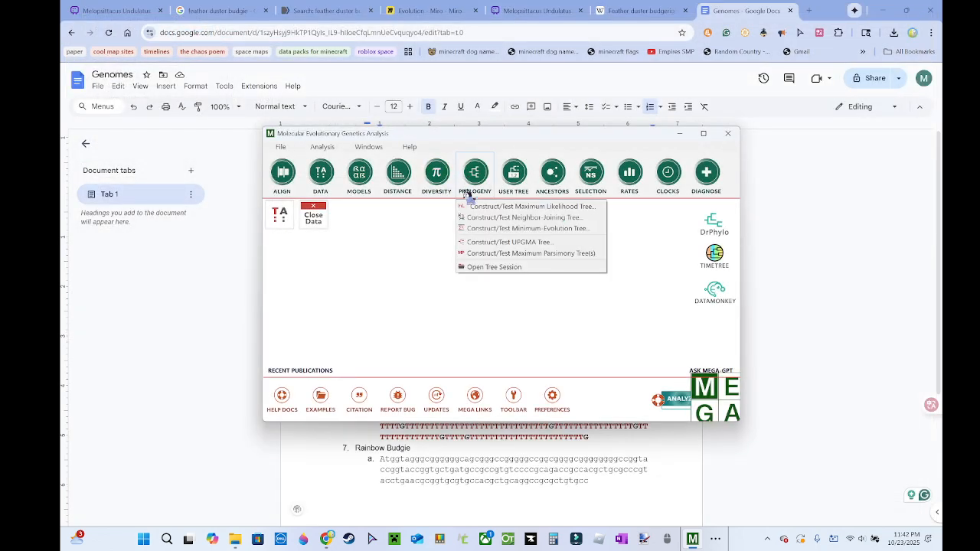
pyautogui.click(464, 215)
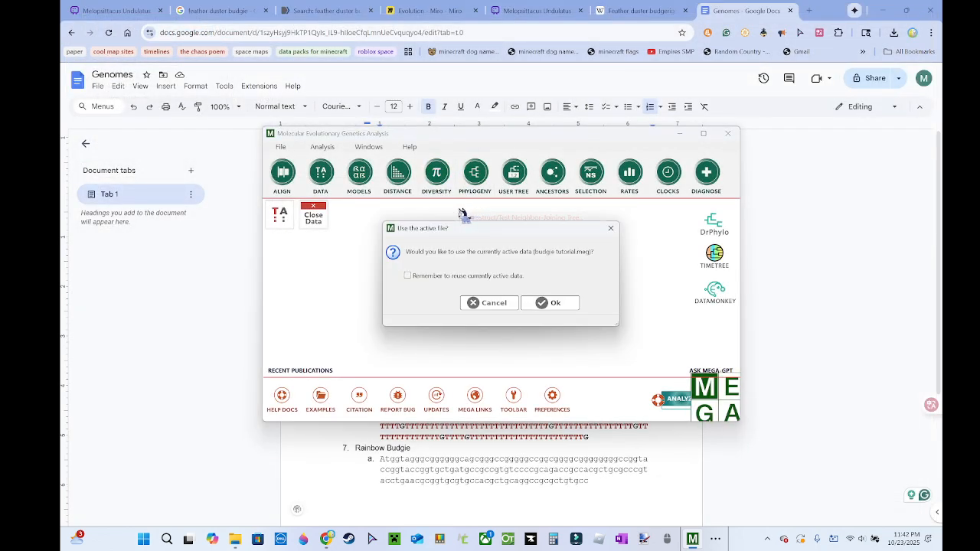
pyautogui.click(545, 303)
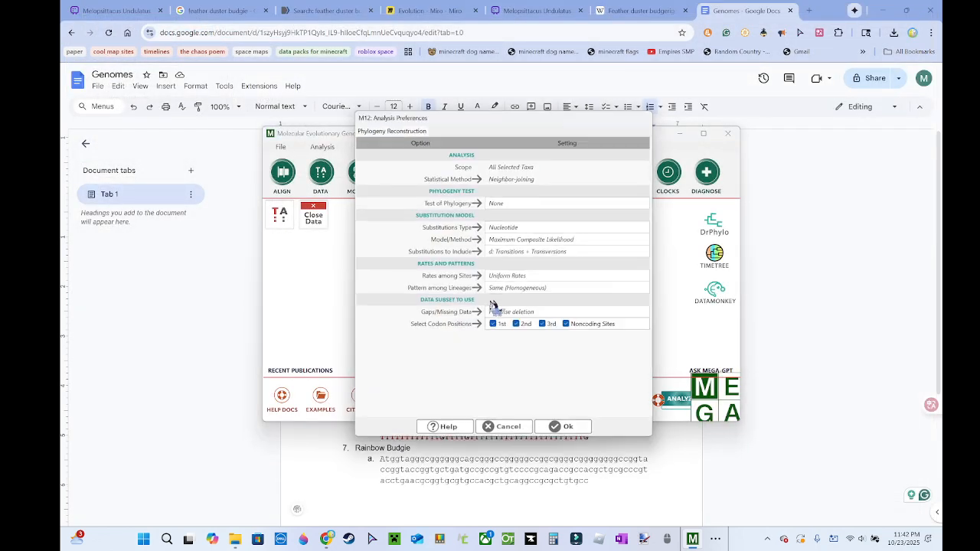
pyautogui.click(549, 430)
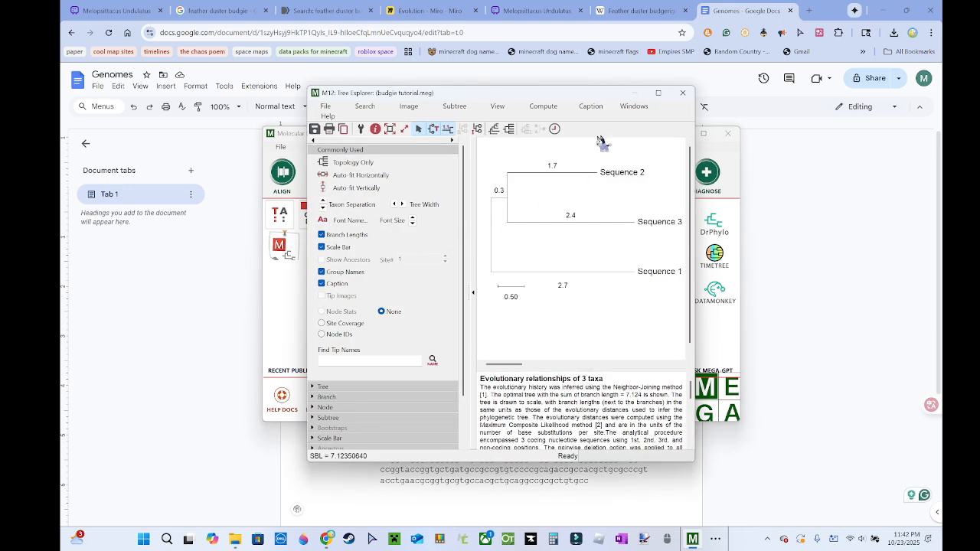
pyautogui.click(657, 93)
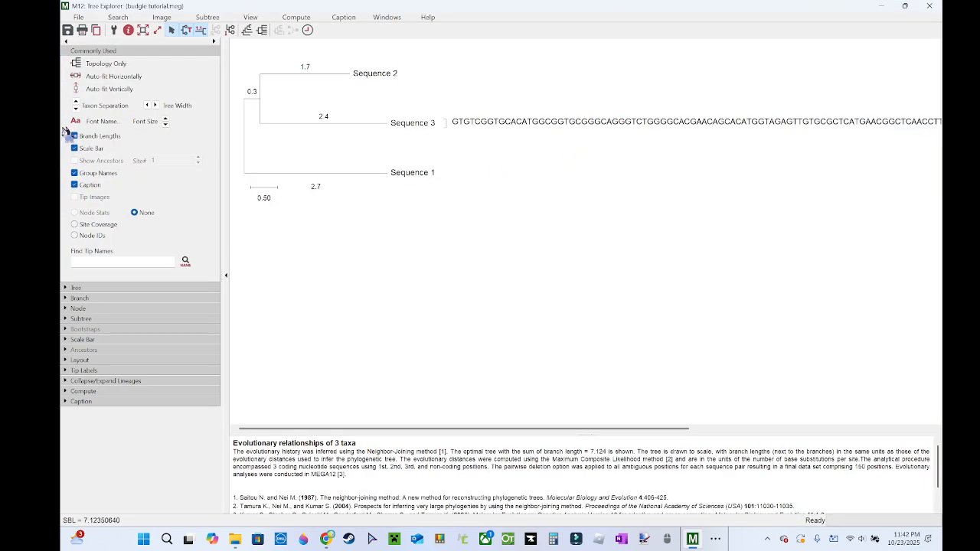
pyautogui.click(93, 173)
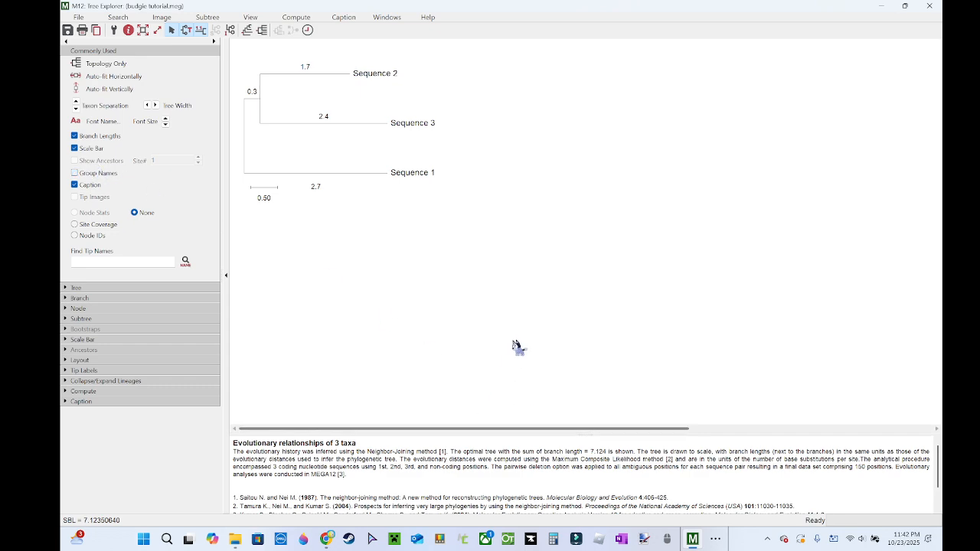
# - Capture a rectangular screenshot of the phylogenetic tree including its branch lengths, sequence labels and scale bar
pyautogui.press('super+shift+s')
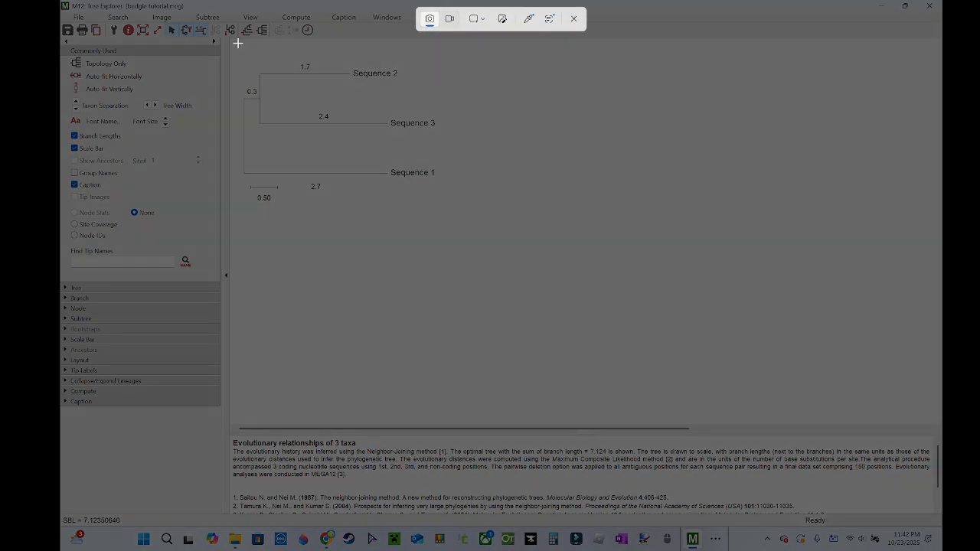
pyautogui.moveTo(237, 43); pyautogui.dragTo(478, 217)
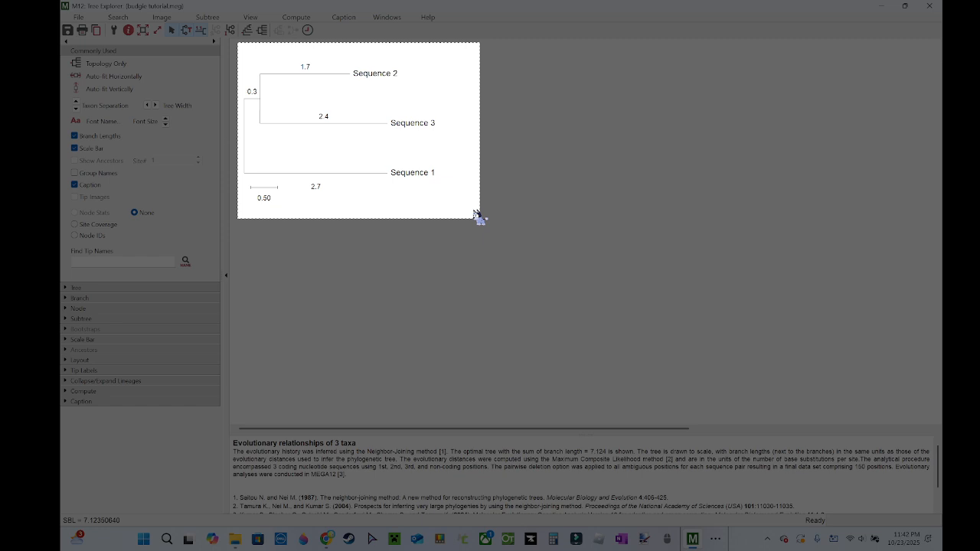
pyautogui.moveTo(474, 214)
pyautogui.mouseDown()
pyautogui.moveTo(459, 238)
pyautogui.moveTo(468, 223)
pyautogui.mouseUp()
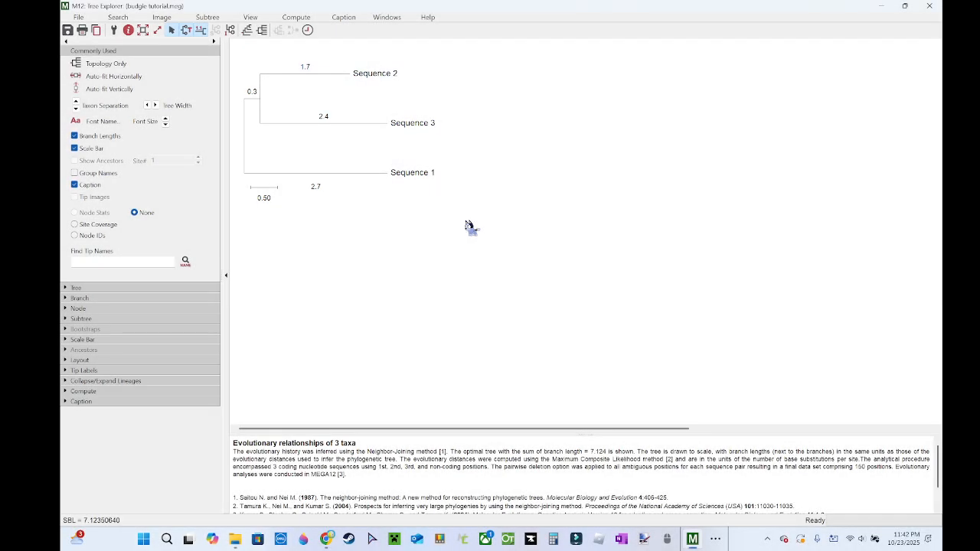
# - Switch to File Explorer and open the Screenshots folder through the folder shortcuts in Pictures, down to its newest files
pyautogui.click(236, 540)
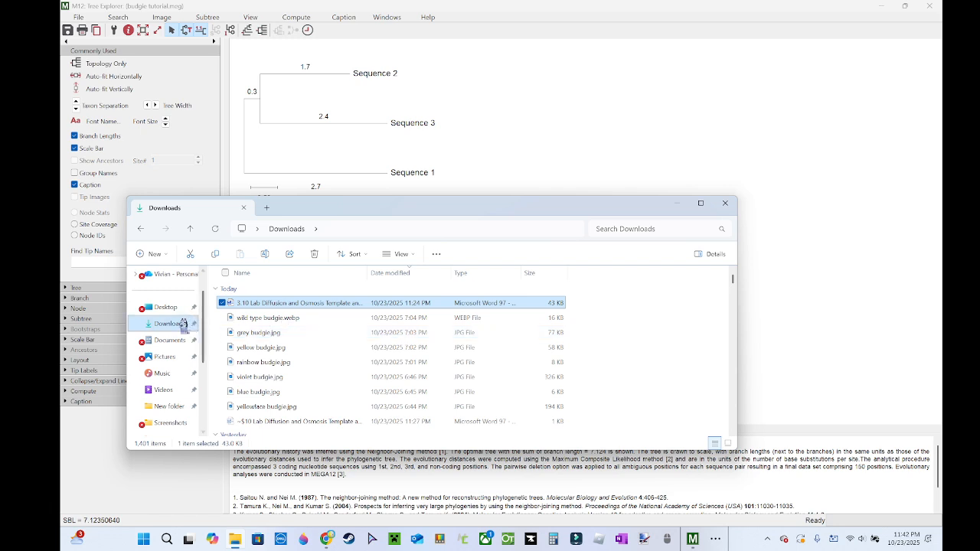
pyautogui.click(167, 357)
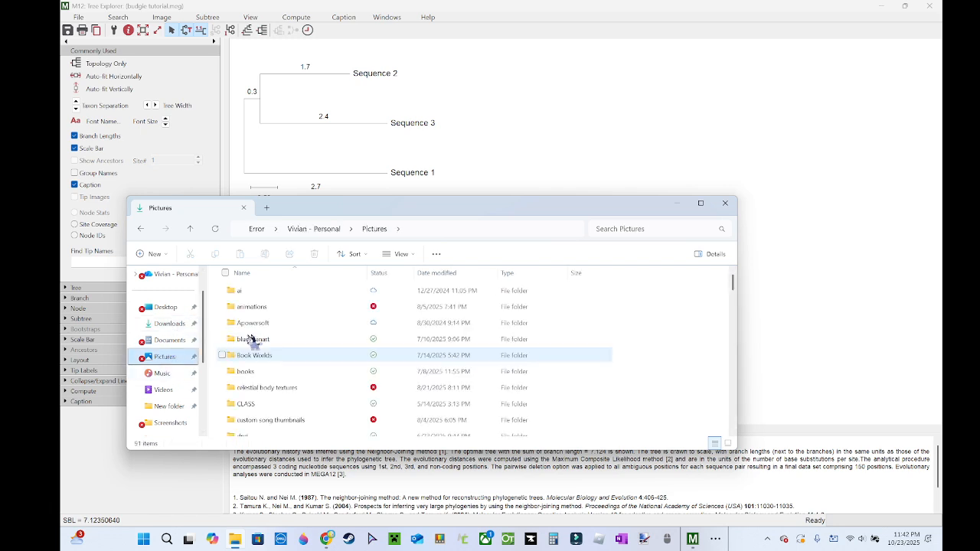
pyautogui.scroll(-2, 296, 372)
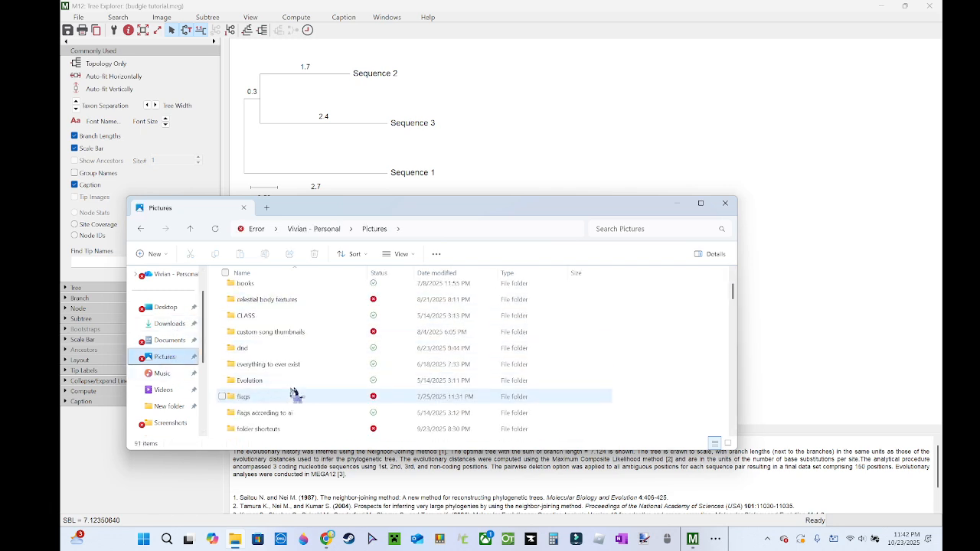
pyautogui.scroll(-1, 294, 393)
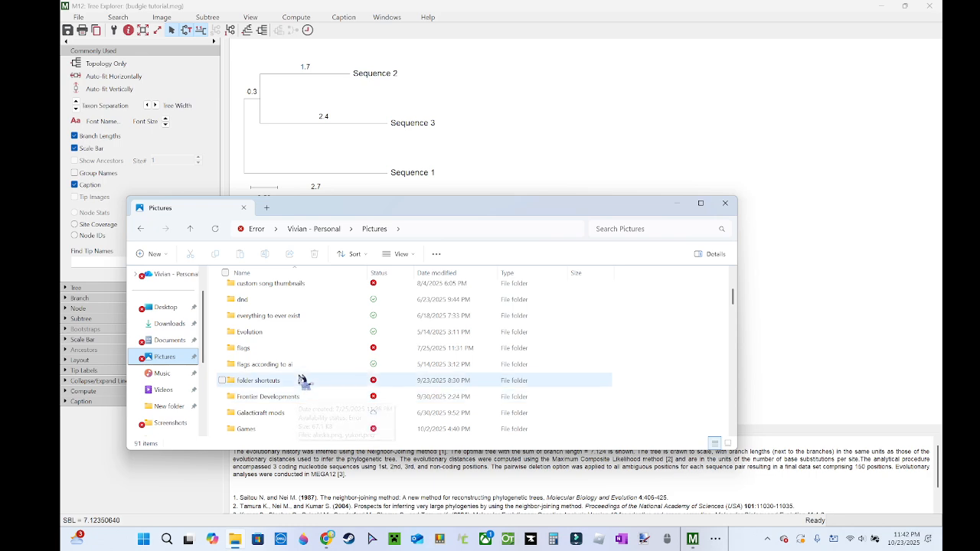
pyautogui.click(302, 379)
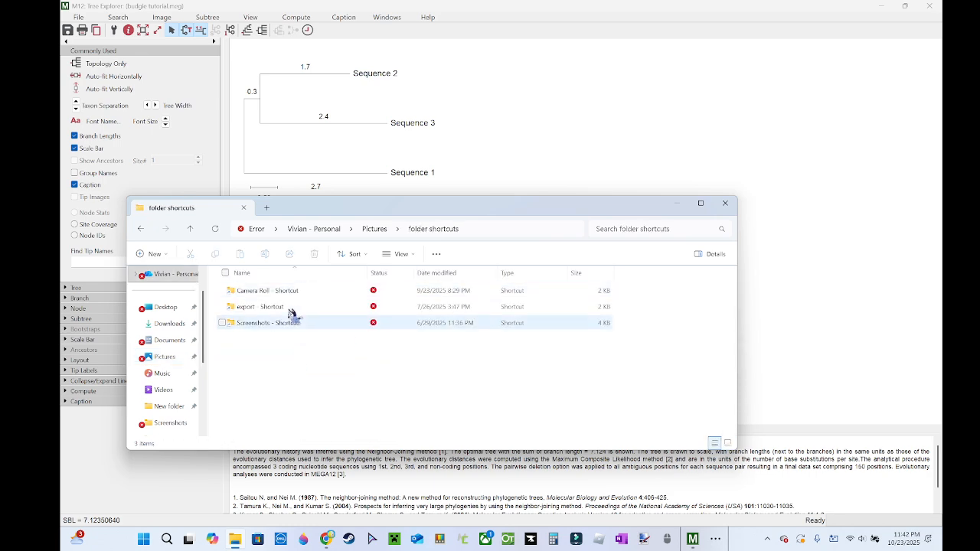
pyautogui.doubleClick(294, 317)
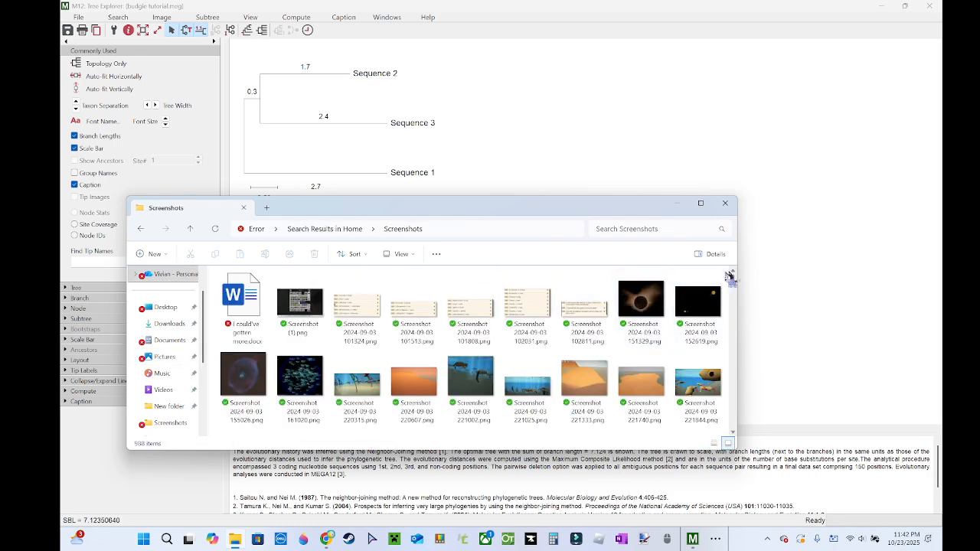
pyautogui.moveTo(732, 277); pyautogui.dragTo(668, 438)
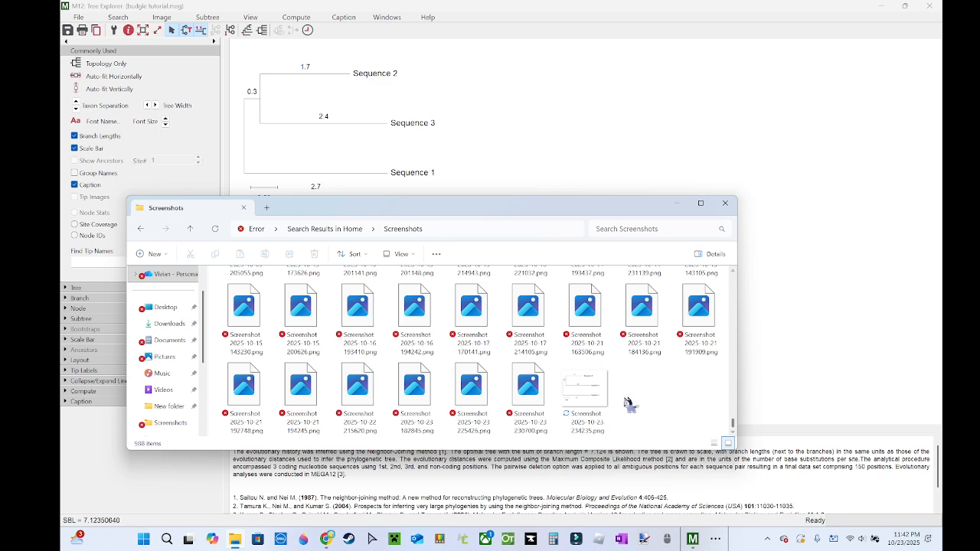
# - Open the newest screenshot, inspect the captured tree at different zoom levels, and close the image and the folder window
pyautogui.click(605, 404)
pyautogui.doubleClick(580, 377)
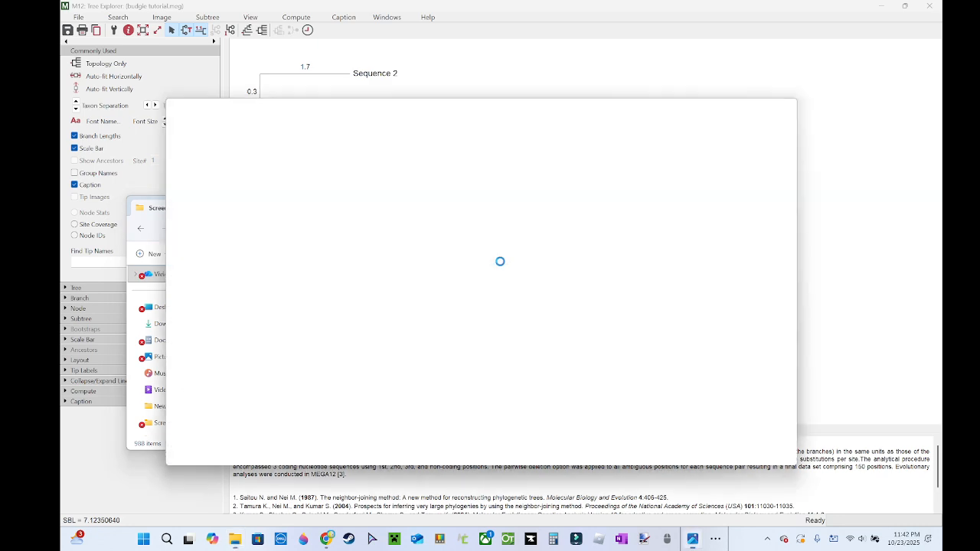
pyautogui.scroll(2, 475, 277)
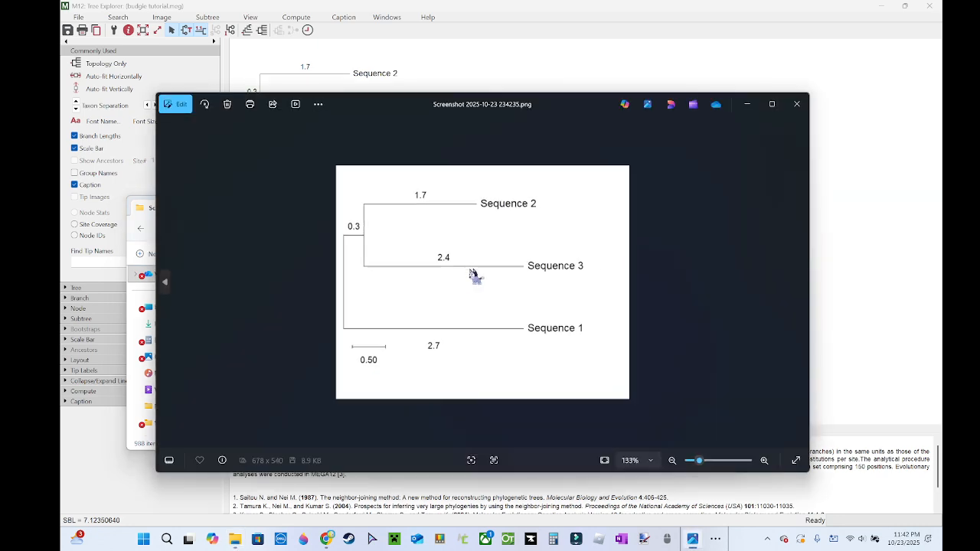
pyautogui.scroll(-1, 475, 277)
pyautogui.scroll(3, 475, 278)
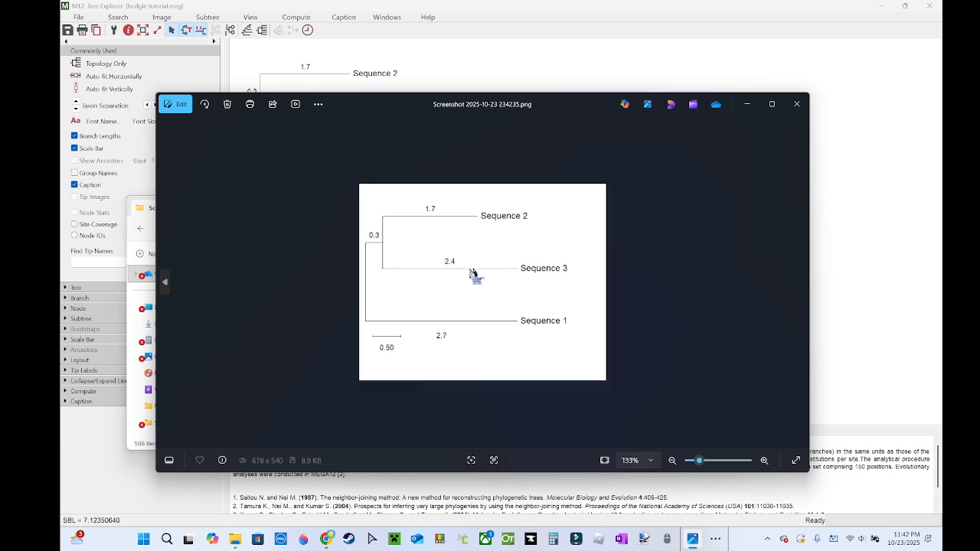
pyautogui.scroll(-2, 475, 277)
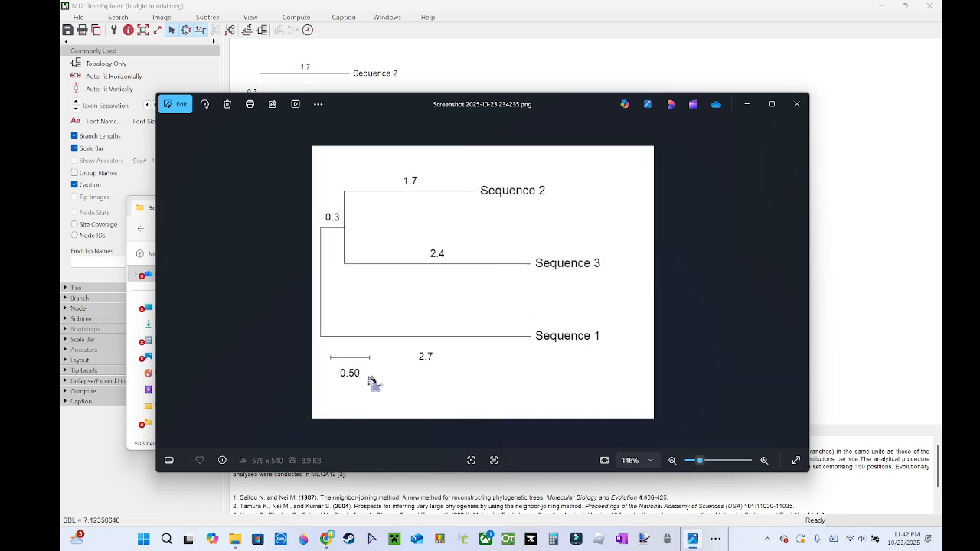
pyautogui.click(796, 103)
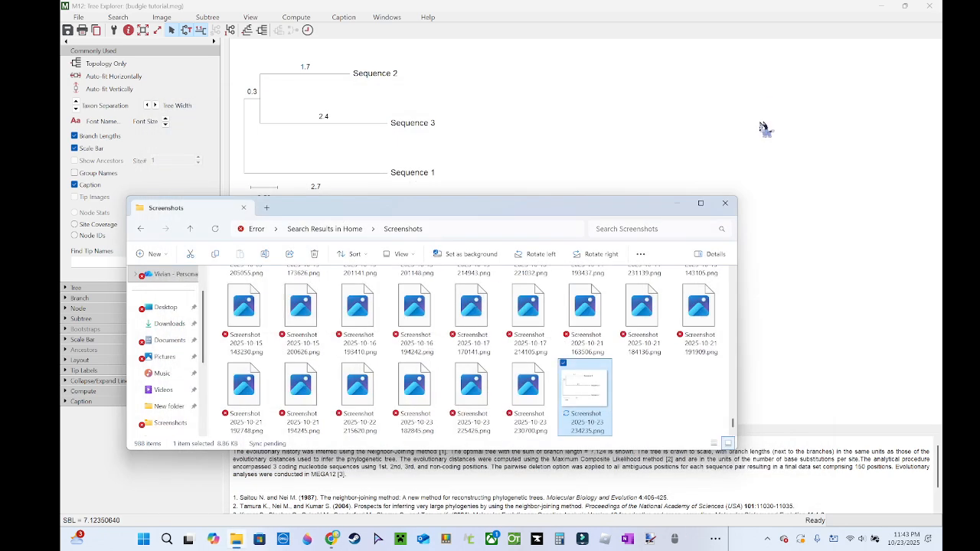
pyautogui.click(724, 203)
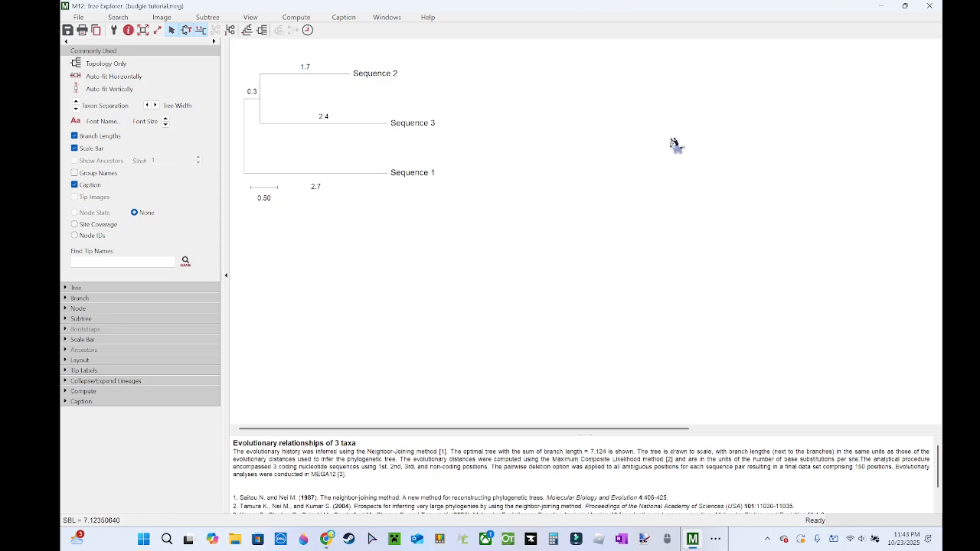
# - Close the Tree Explorer with its results discarded and minimize the main MEGA window
pyautogui.click(928, 6)
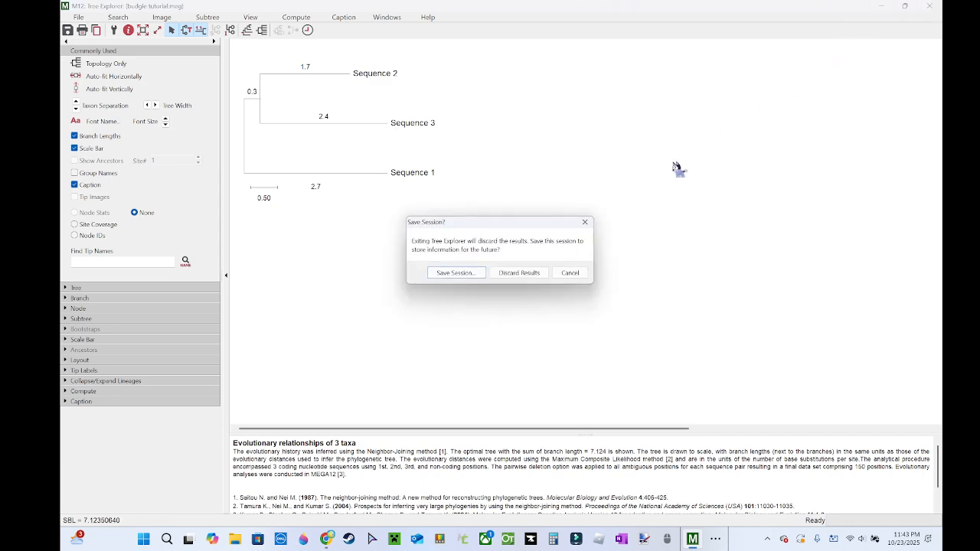
pyautogui.click(517, 265)
pyautogui.click(701, 132)
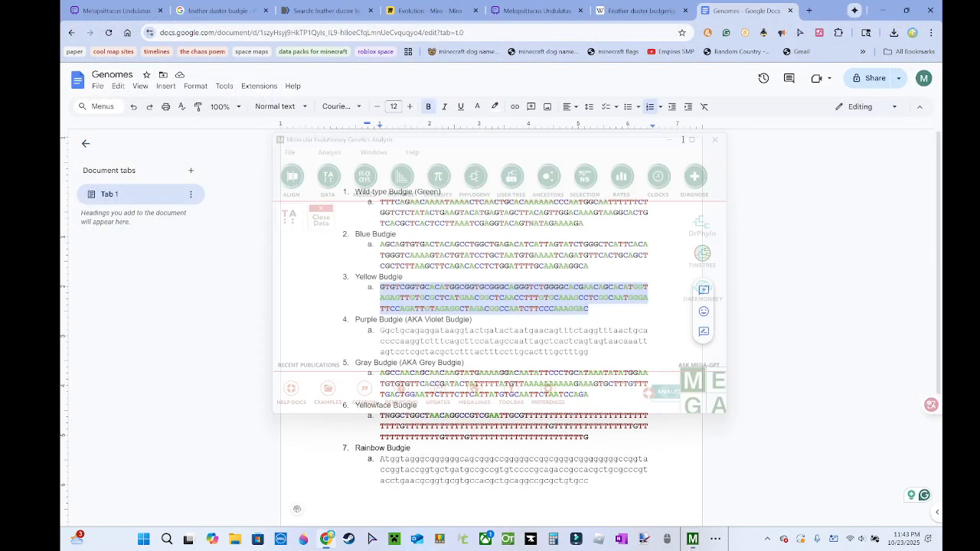
# - Open the Assembly / Genome database from the NCBI search results page for feather duster budgerigar
pyautogui.click(297, 4)
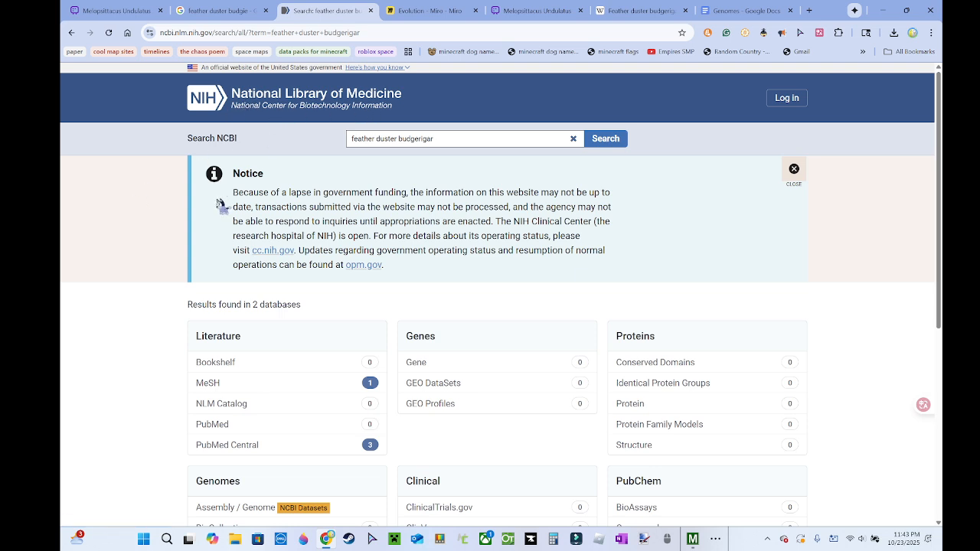
pyautogui.scroll(-2, 58, 353)
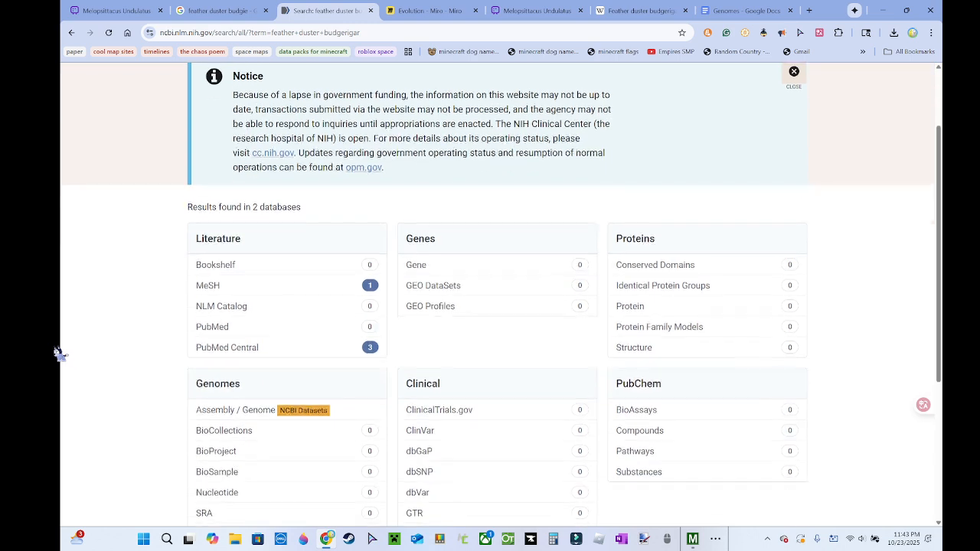
pyautogui.scroll(-1, 99, 353)
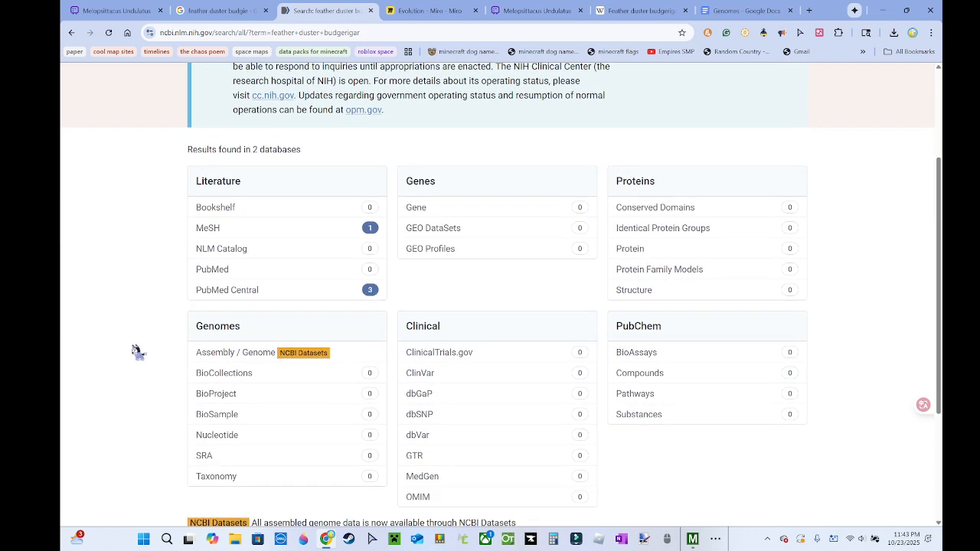
pyautogui.scroll(-1, 175, 346)
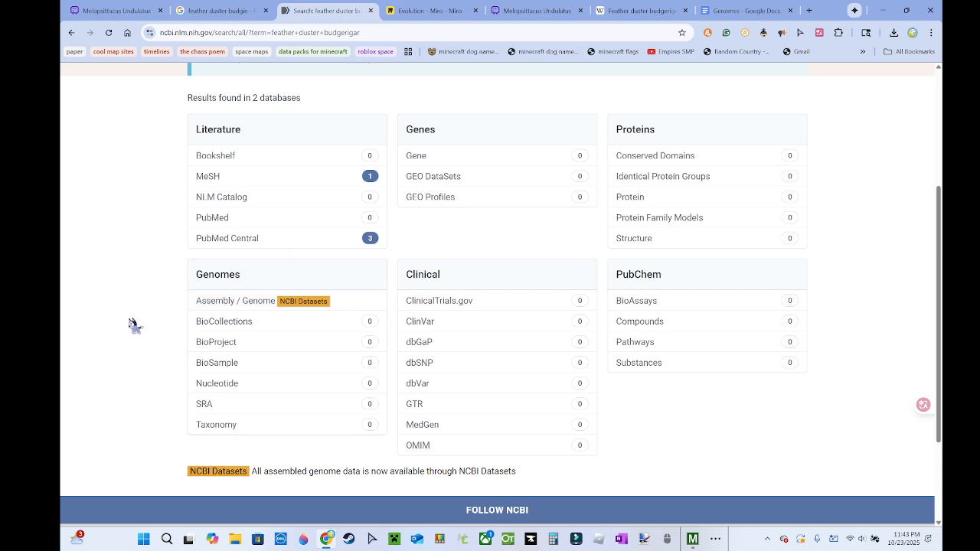
pyautogui.click(222, 300)
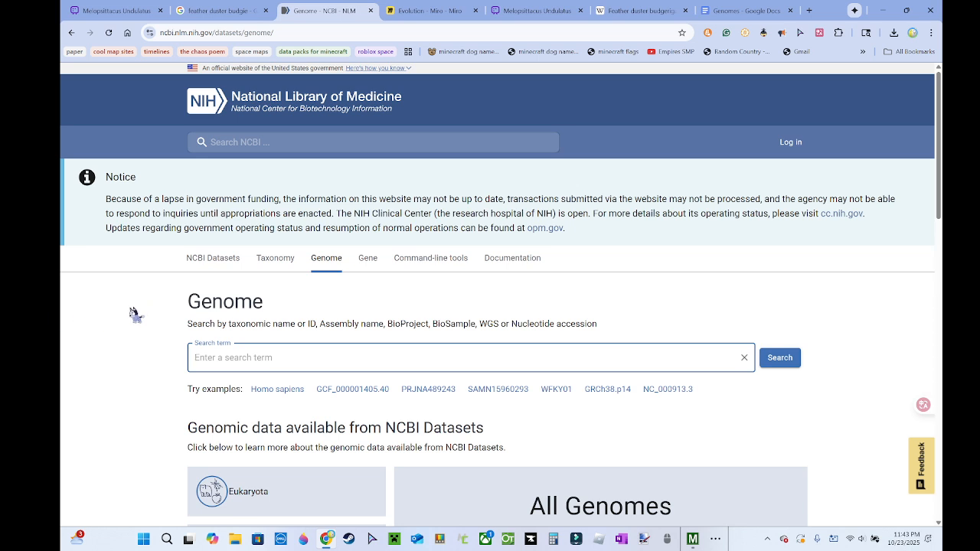
# - Search the genome database for Melopsittacus undulatus (budgerigar) and open the bMelUnd1.mat.Z assembly
pyautogui.write('melops')
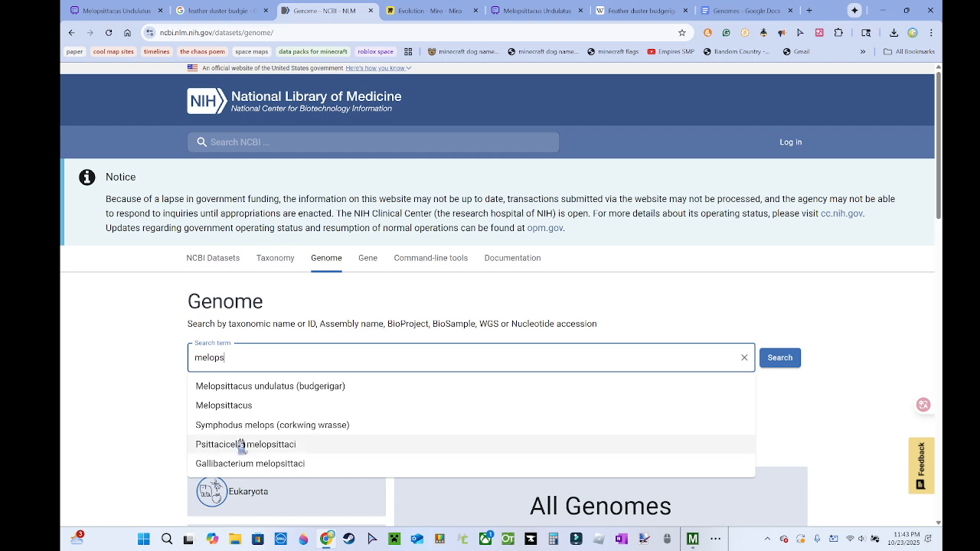
pyautogui.click(315, 387)
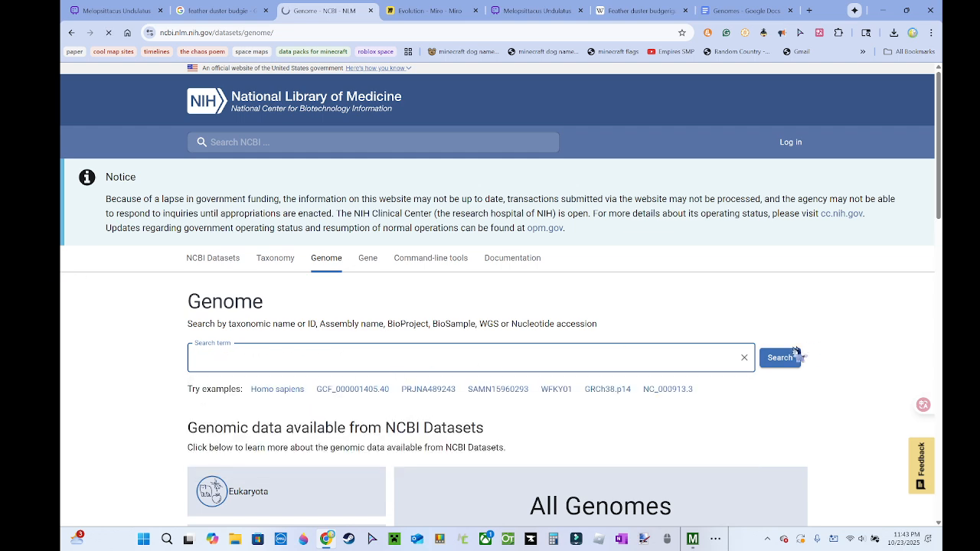
pyautogui.scroll(-2, 444, 370)
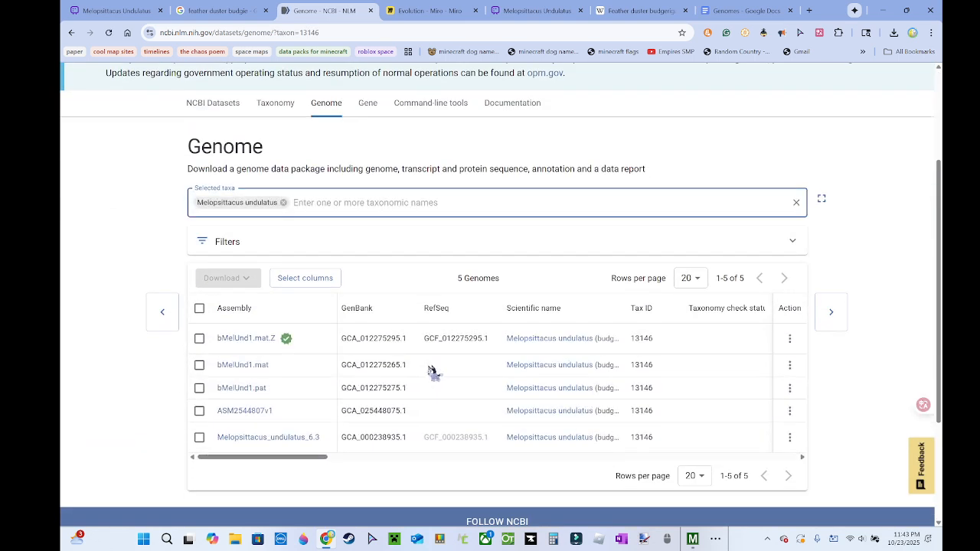
pyautogui.click(245, 338)
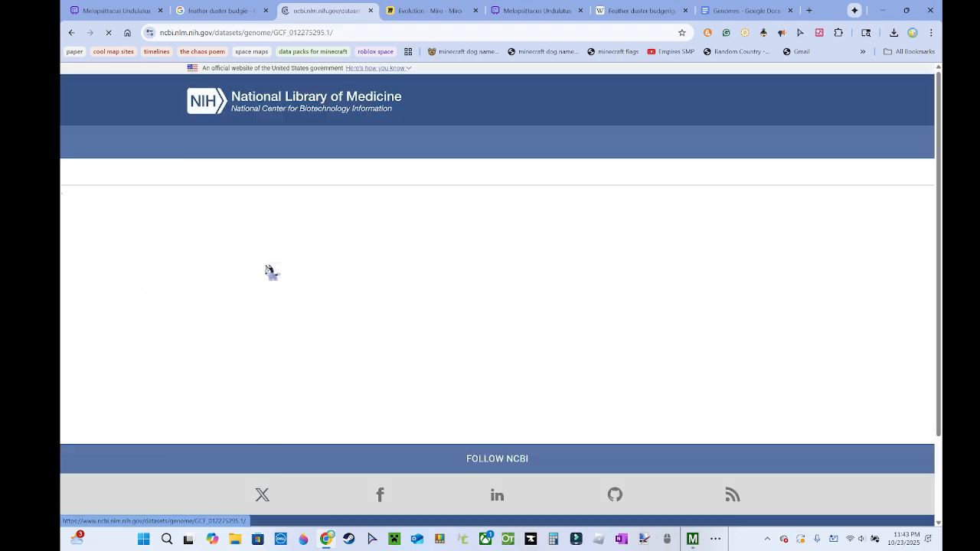
# - Review the genome assembly page from its assembly statistics, sample details and annotation details down to the chromosome table
pyautogui.scroll(-3, 138, 320)
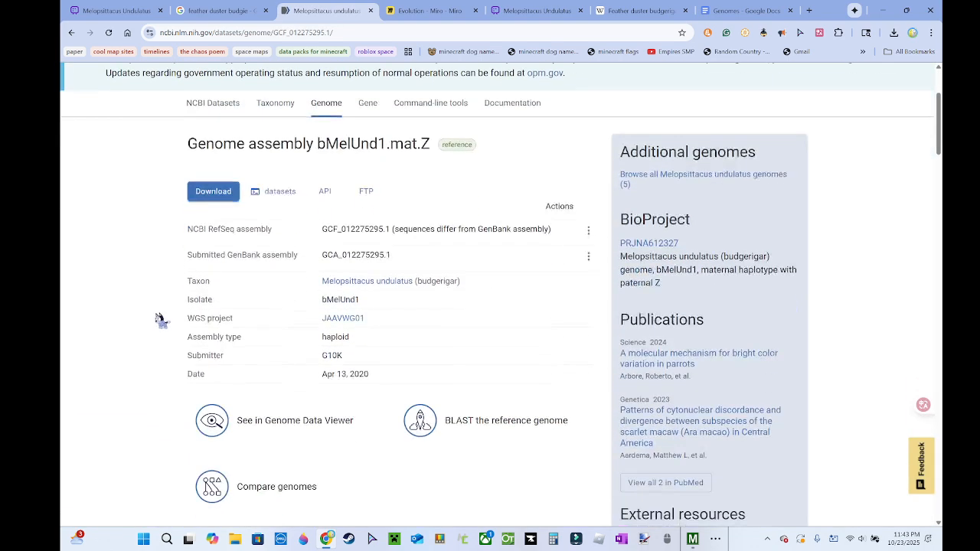
pyautogui.scroll(-4, 147, 320)
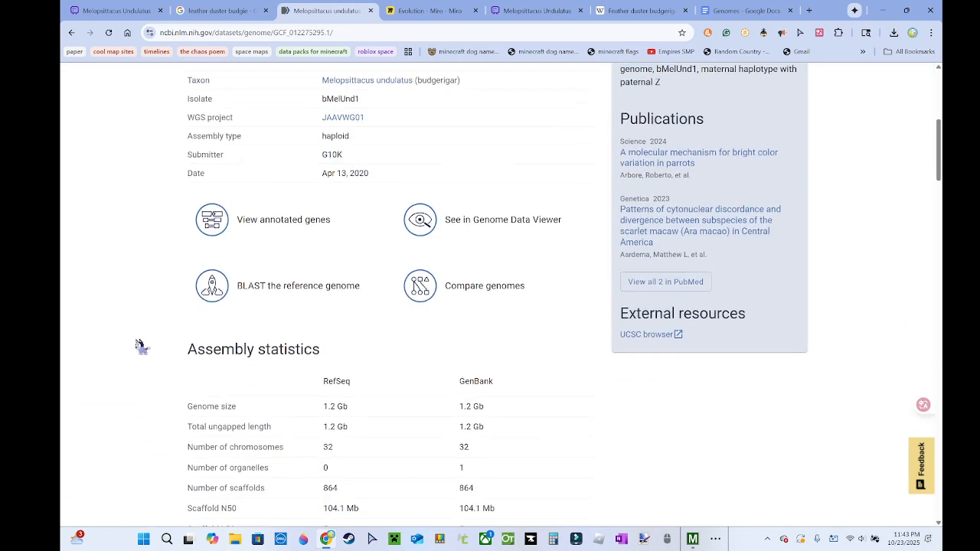
pyautogui.scroll(-1, 140, 345)
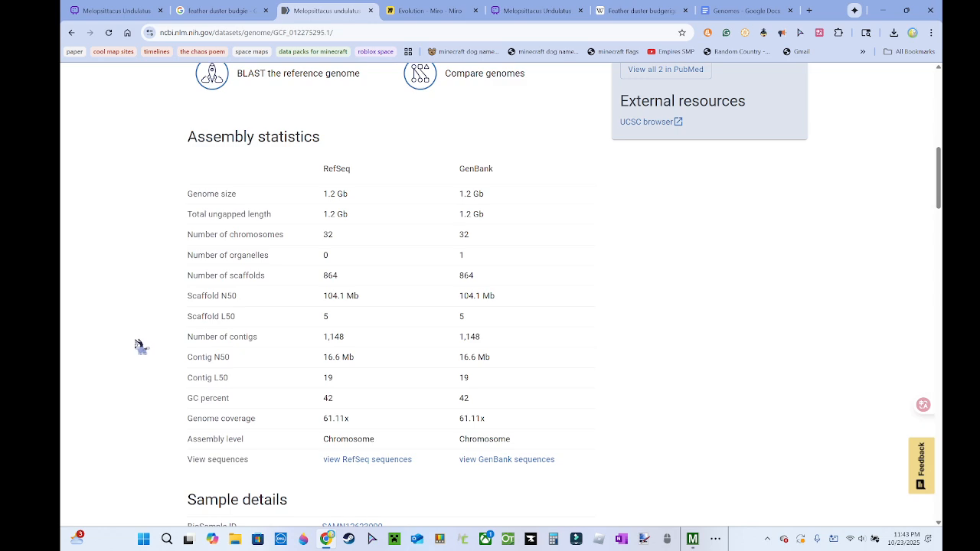
pyautogui.scroll(-5, 139, 345)
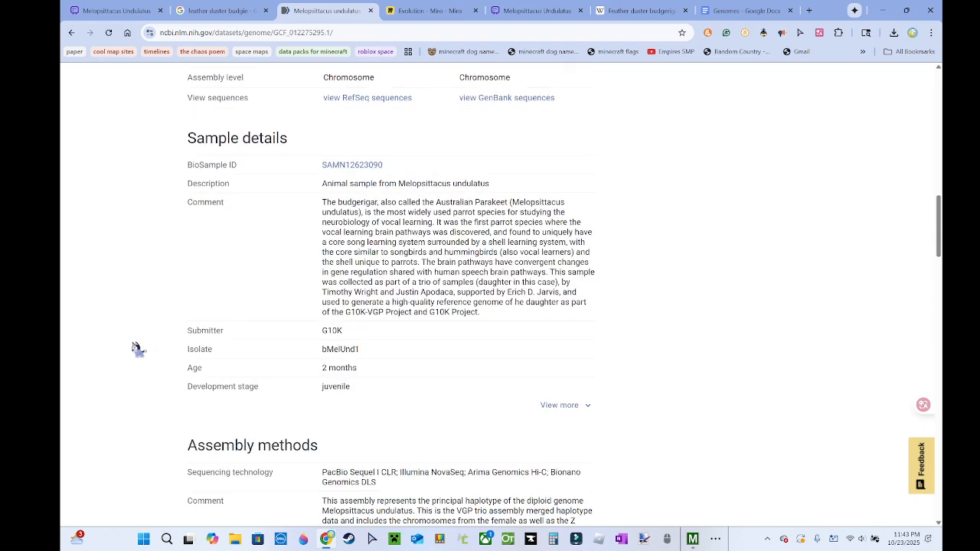
pyautogui.scroll(-1, 137, 349)
pyautogui.scroll(-1, 137, 346)
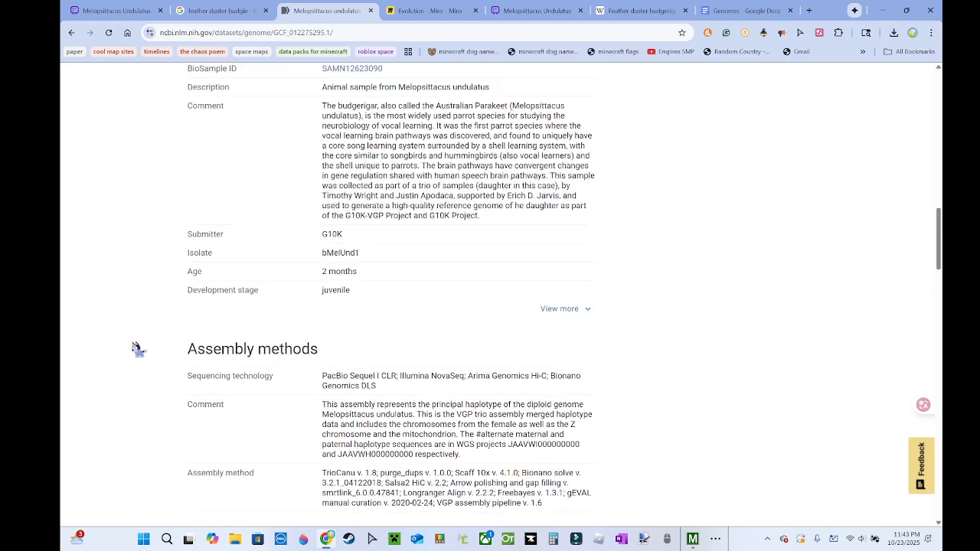
pyautogui.scroll(-6, 177, 373)
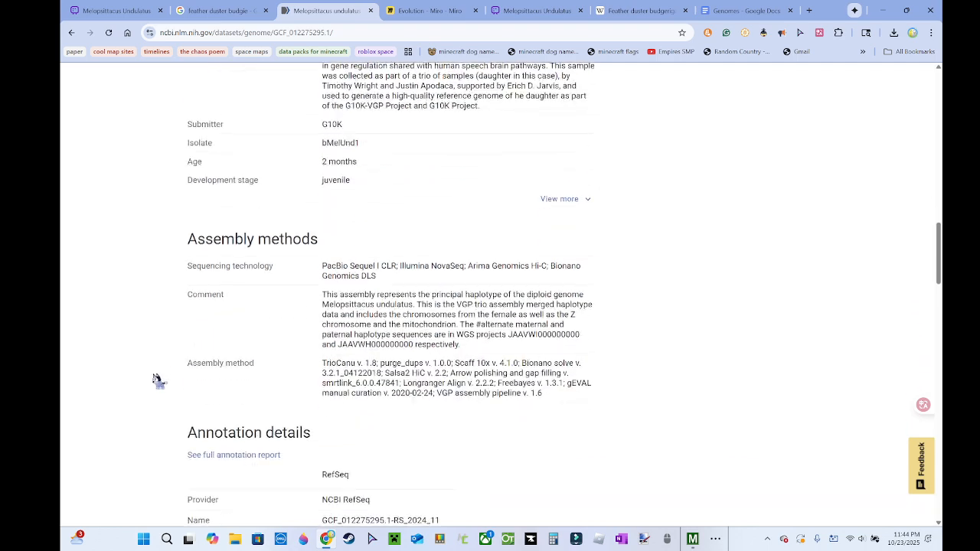
pyautogui.scroll(-5, 156, 375)
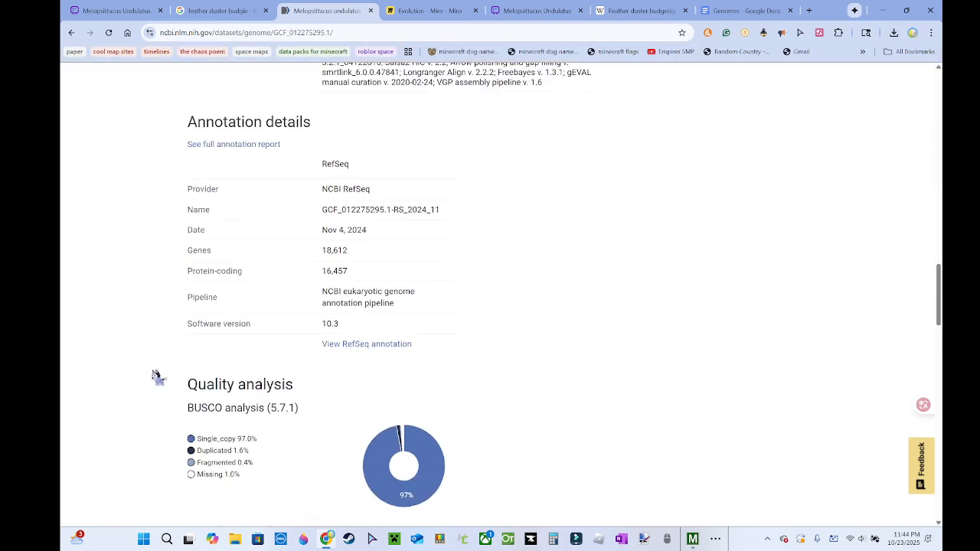
pyautogui.scroll(-12, 152, 376)
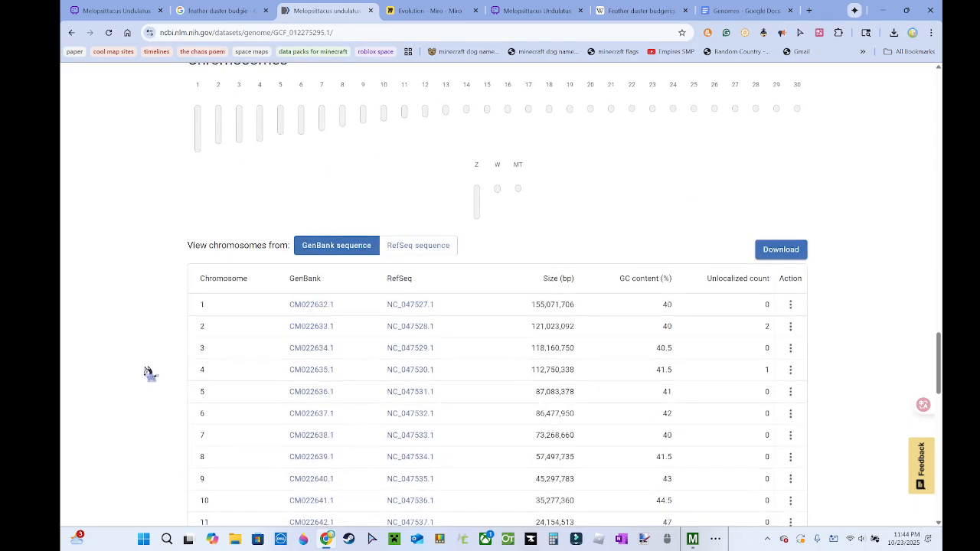
# - Review the rest of the bMelUnd1.mat.Z assembly page down to its revision history
pyautogui.scroll(-2, 165, 367)
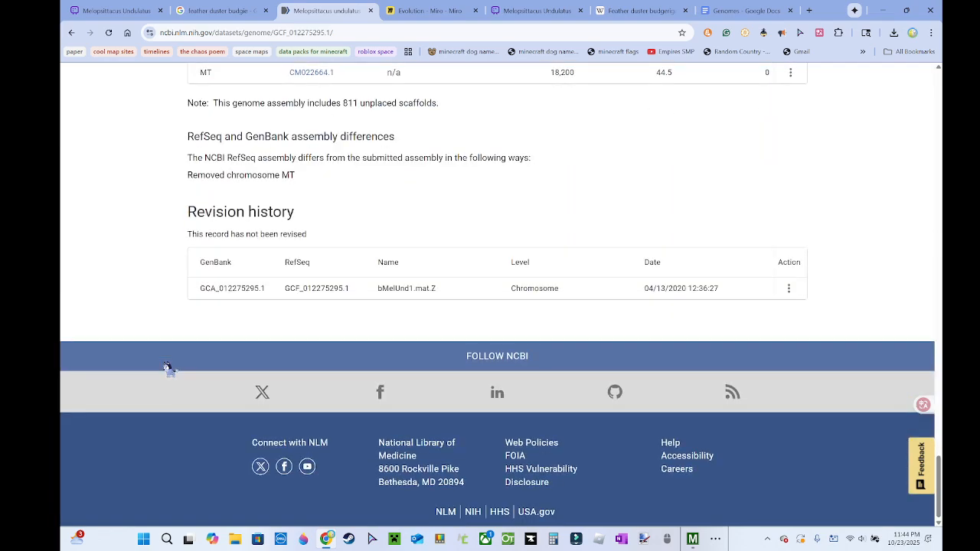
pyautogui.scroll(14, 167, 369)
pyautogui.scroll(20, 127, 160)
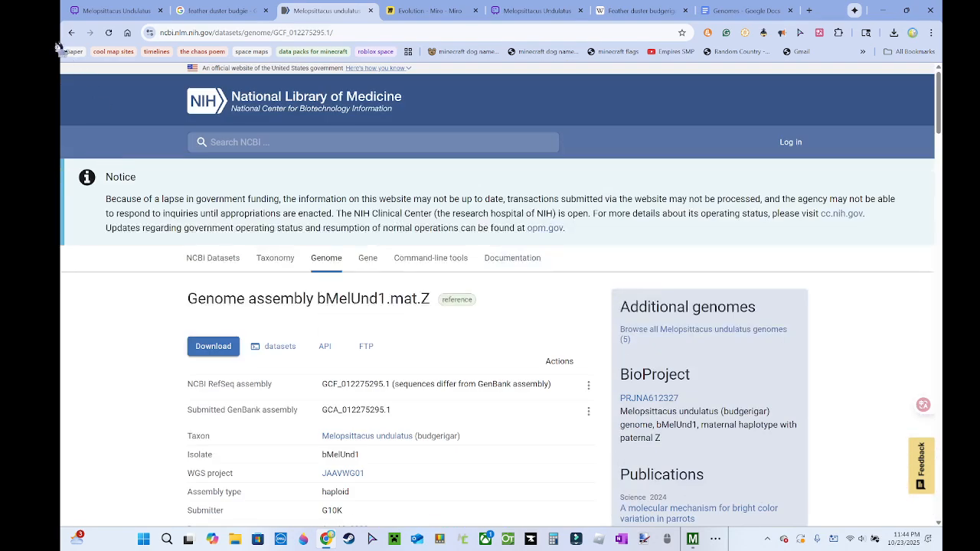
# - Return from the genome assembly page to the NCBI search results for feather duster budgerigar
pyautogui.click(70, 33)
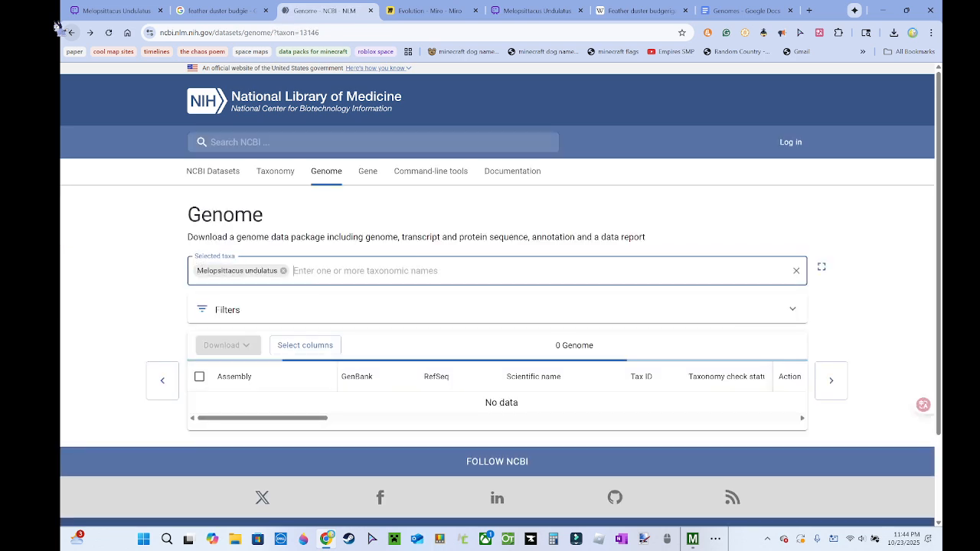
pyautogui.click(71, 32)
pyautogui.click(69, 32)
pyautogui.scroll(10, 123, 136)
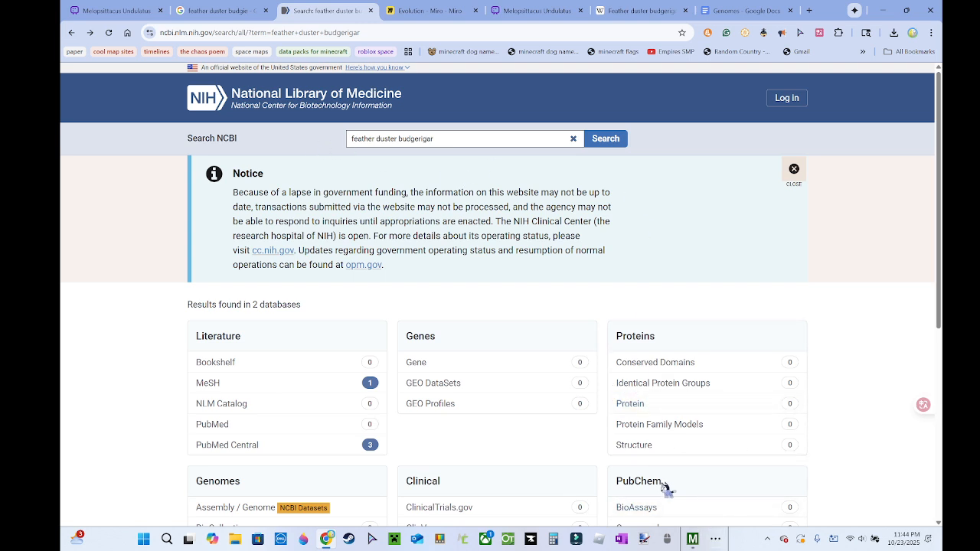
pyautogui.click(715, 539)
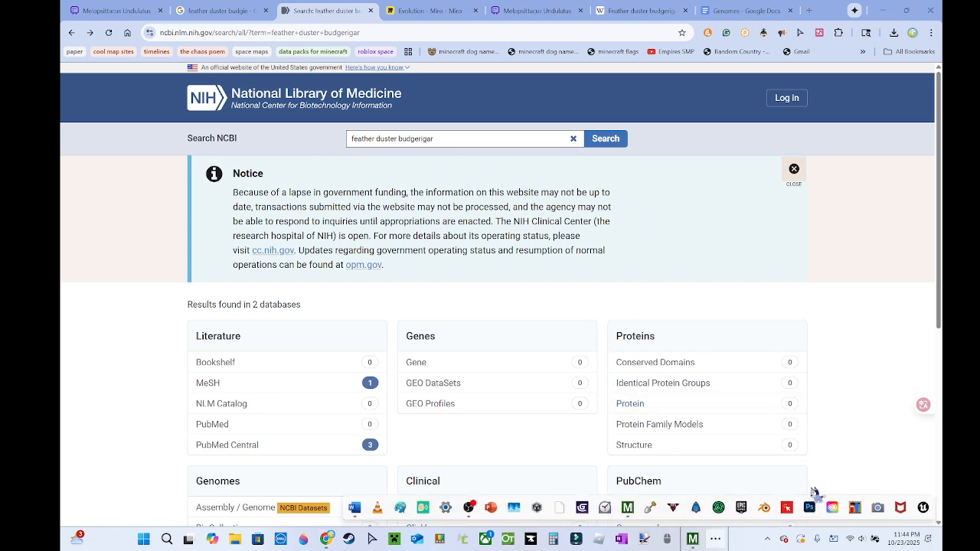
pyautogui.moveTo(462, 500)
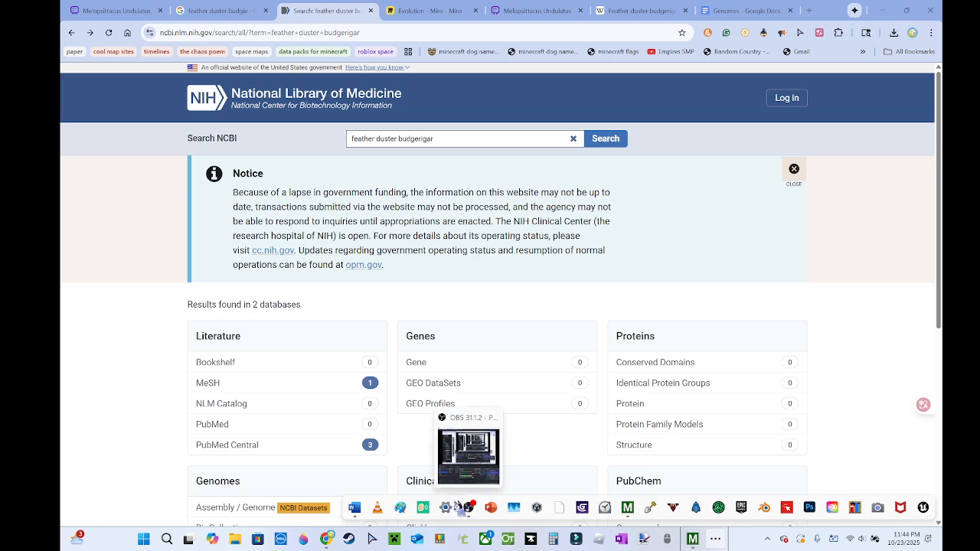
# - Clear the NCBI search term and look over the general database directory
pyautogui.click(576, 135)
pyautogui.click(605, 138)
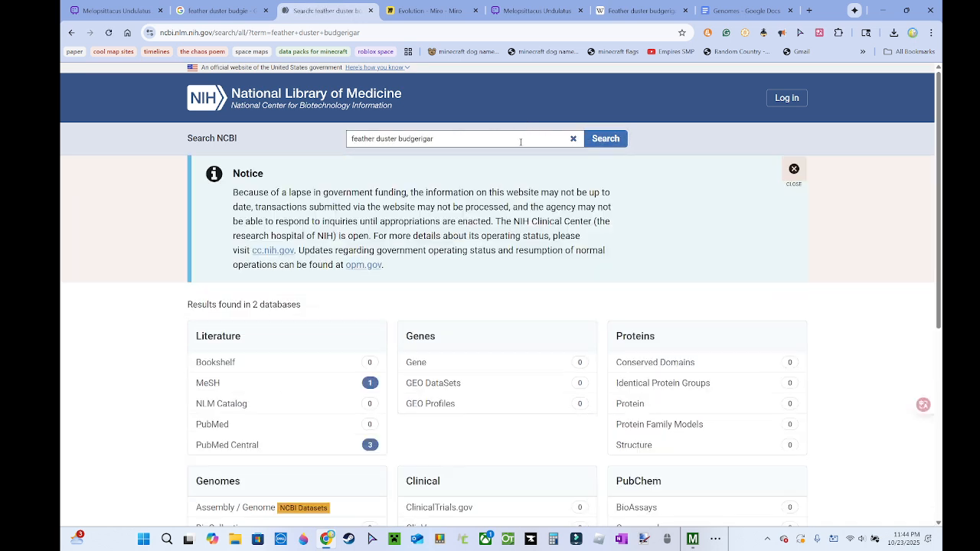
pyautogui.moveTo(435, 138); pyautogui.dragTo(67, 191)
pyautogui.press('BackSpace')
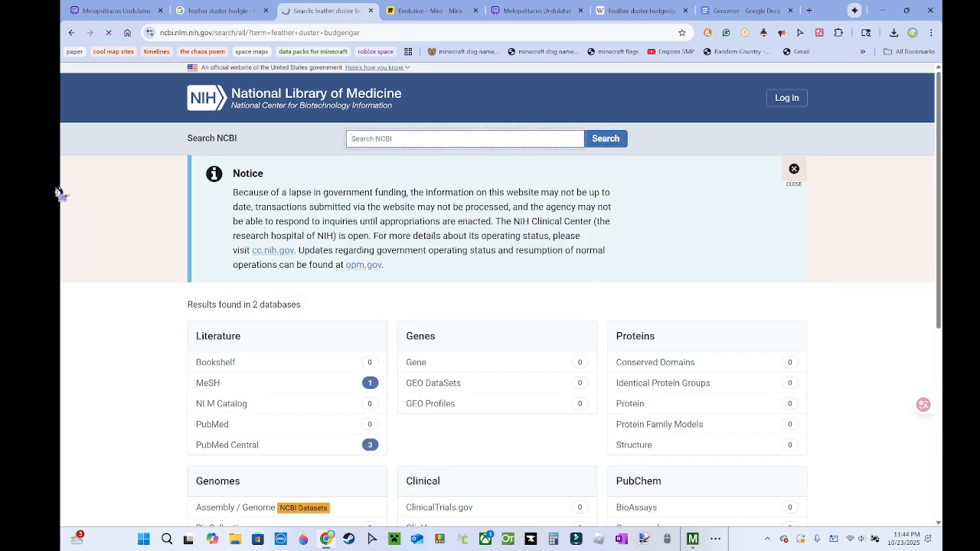
pyautogui.scroll(-2, 129, 256)
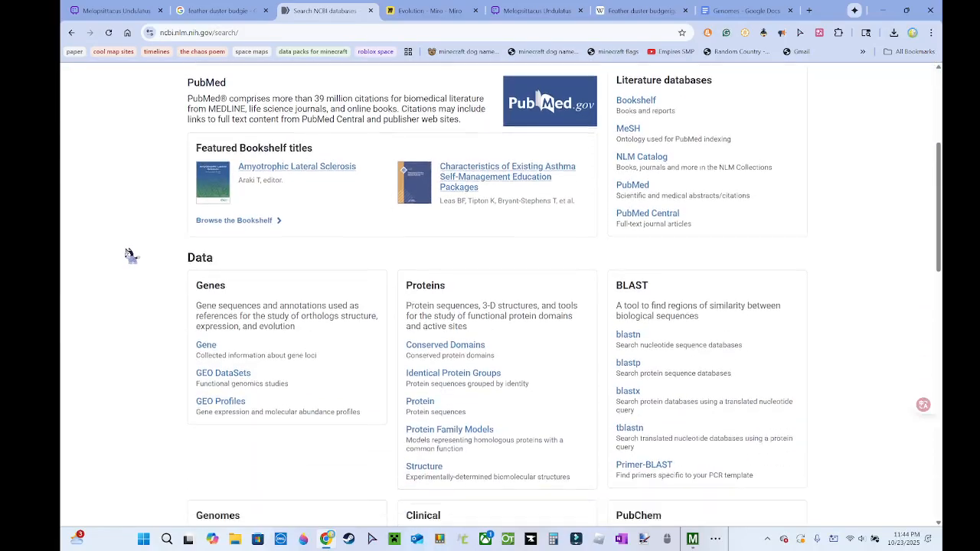
pyautogui.scroll(-3, 129, 256)
pyautogui.scroll(5, 130, 256)
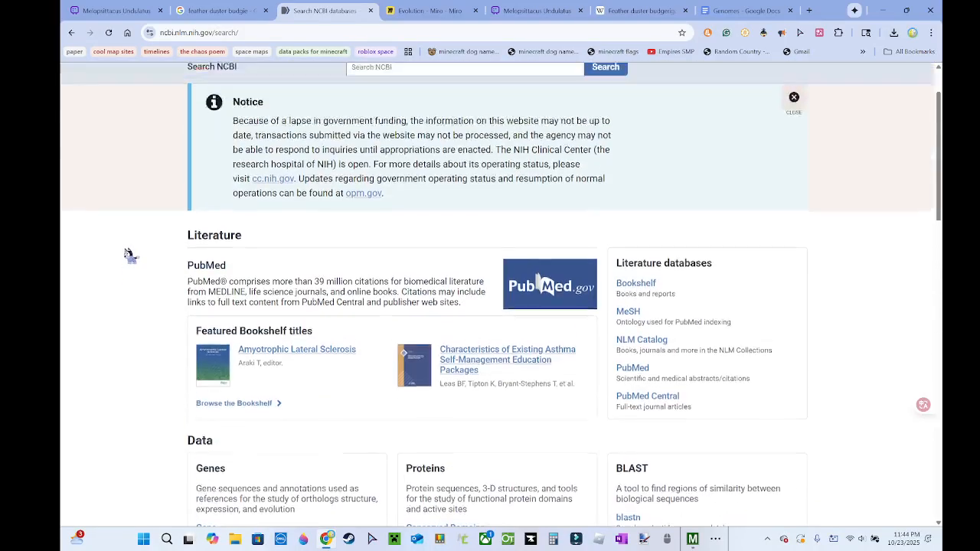
pyautogui.scroll(1, 129, 256)
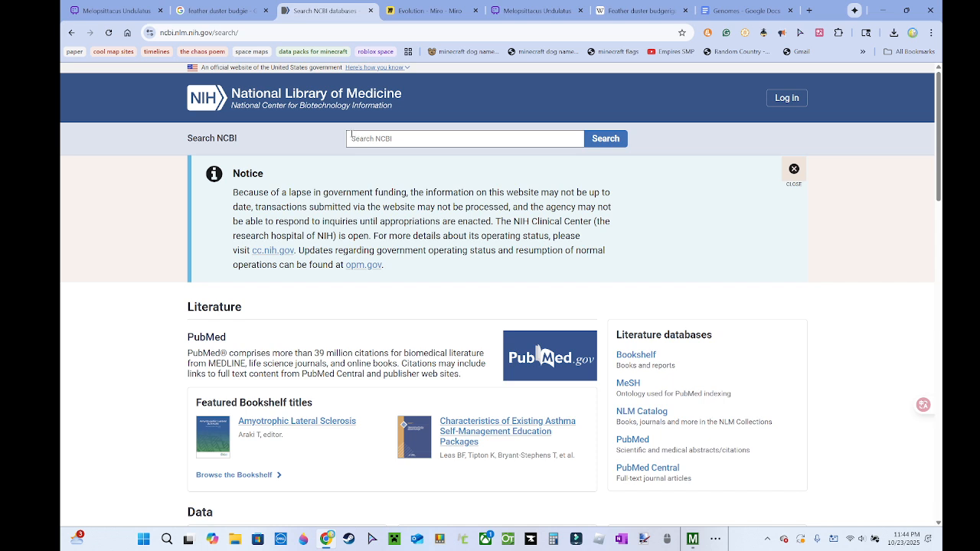
pyautogui.click(70, 33)
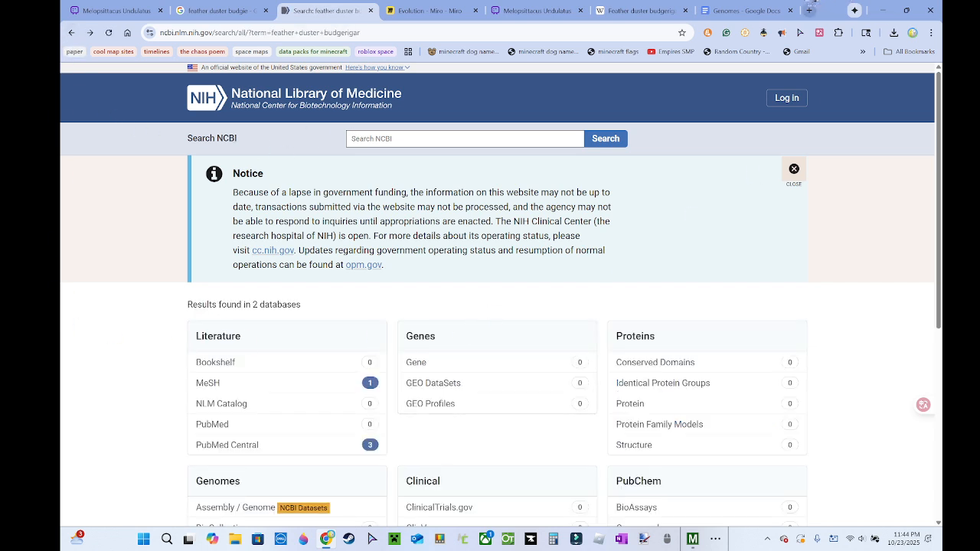
# - Search all NCBI databases for budgerigar and look over the matches per database
pyautogui.scroll(-3, 824, 253)
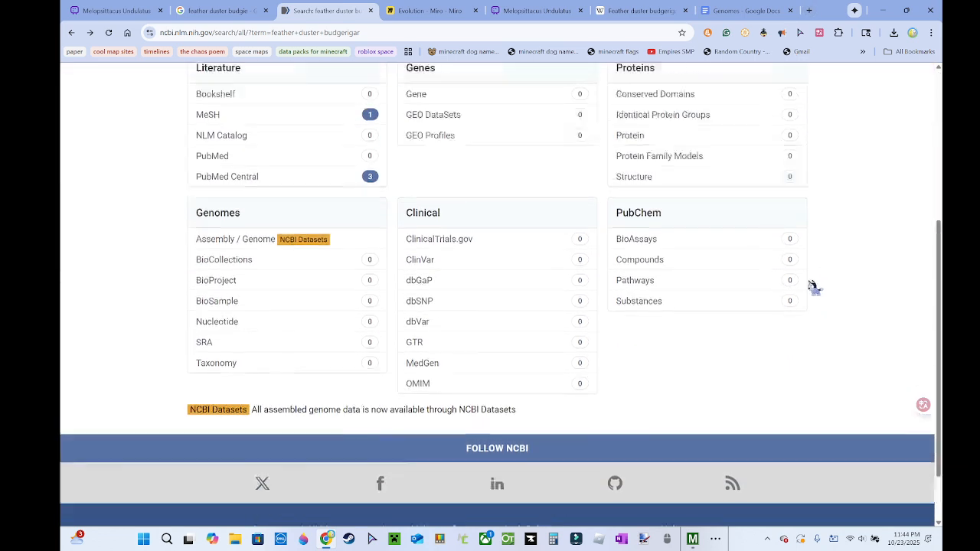
pyautogui.scroll(3, 814, 286)
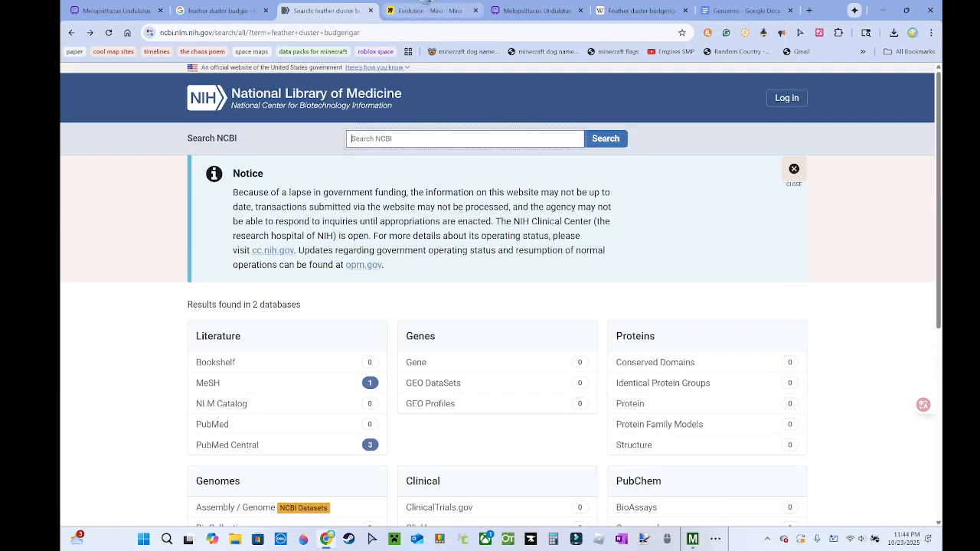
pyautogui.write('budgerigar')
pyautogui.scroll(-1, 170, 282)
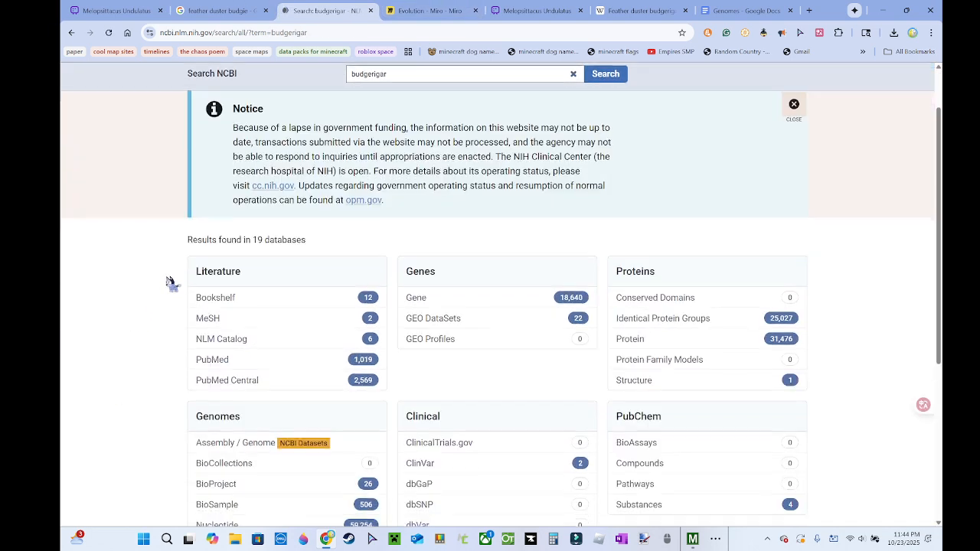
pyautogui.scroll(-1, 170, 282)
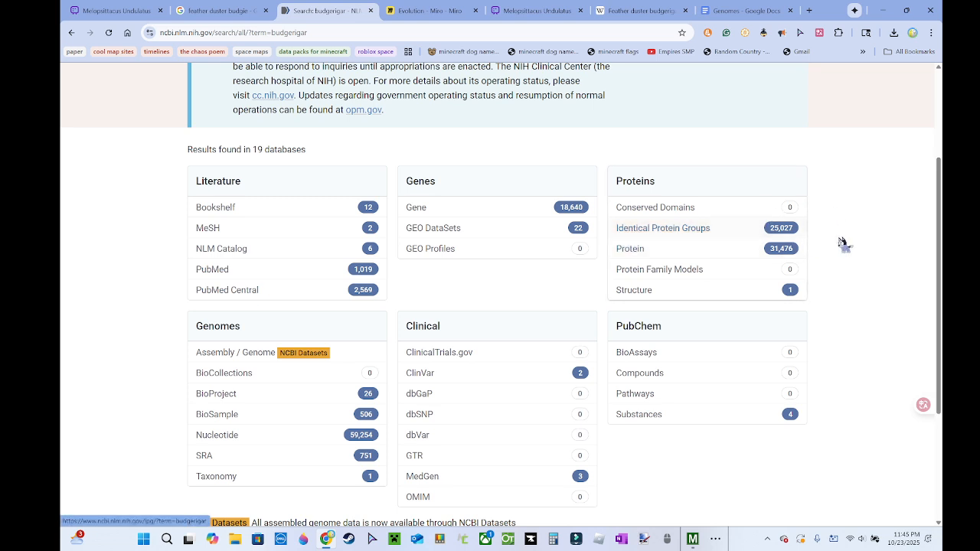
# - Open the Identical Protein Groups results for budgerigar and view the listed proteins
pyautogui.click(663, 228)
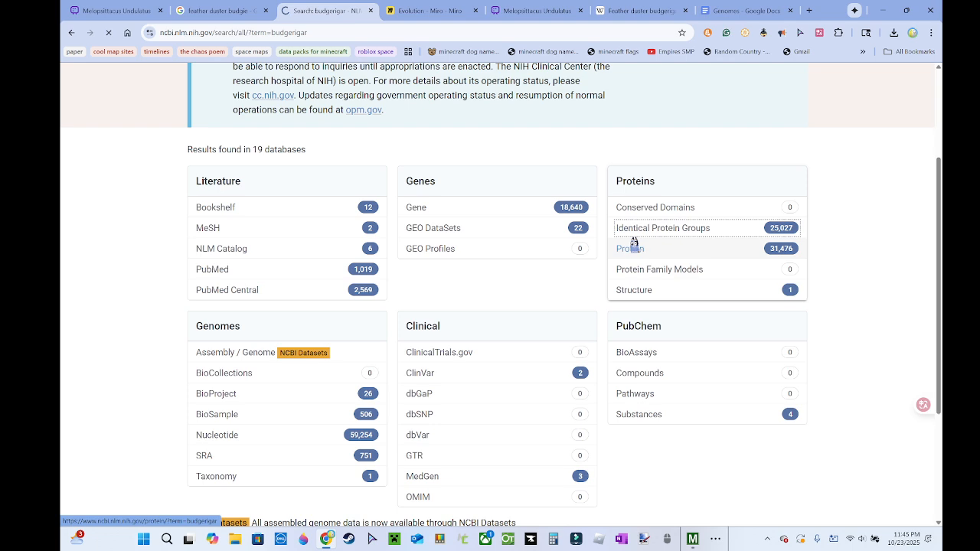
pyautogui.scroll(-1, 455, 294)
pyautogui.scroll(-1, 457, 296)
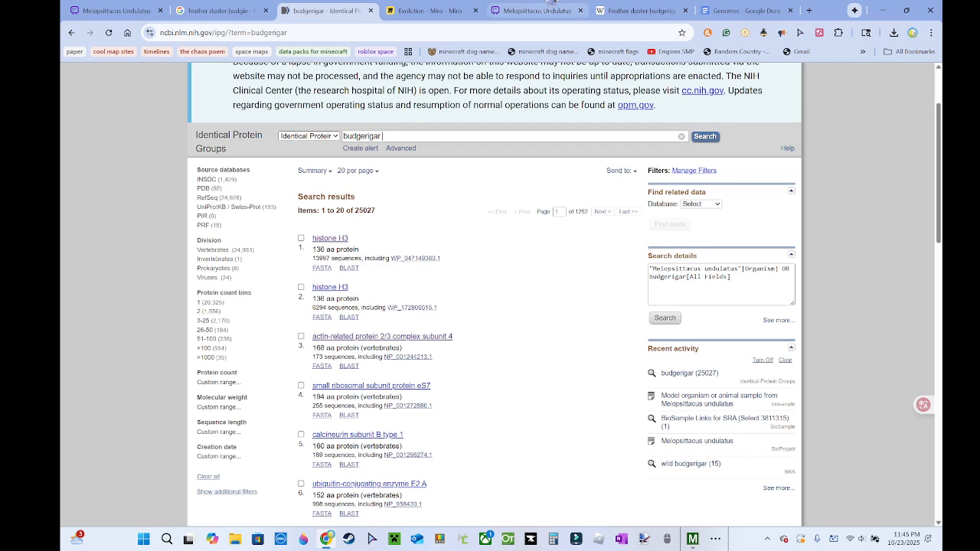
# - Switch to the Melopsittacus Undulatus board in Whimsical and bring the whole budgerigar colour tree into view
pyautogui.hotkey('ctrl', '5')
pyautogui.scroll(-10, 405, 293)
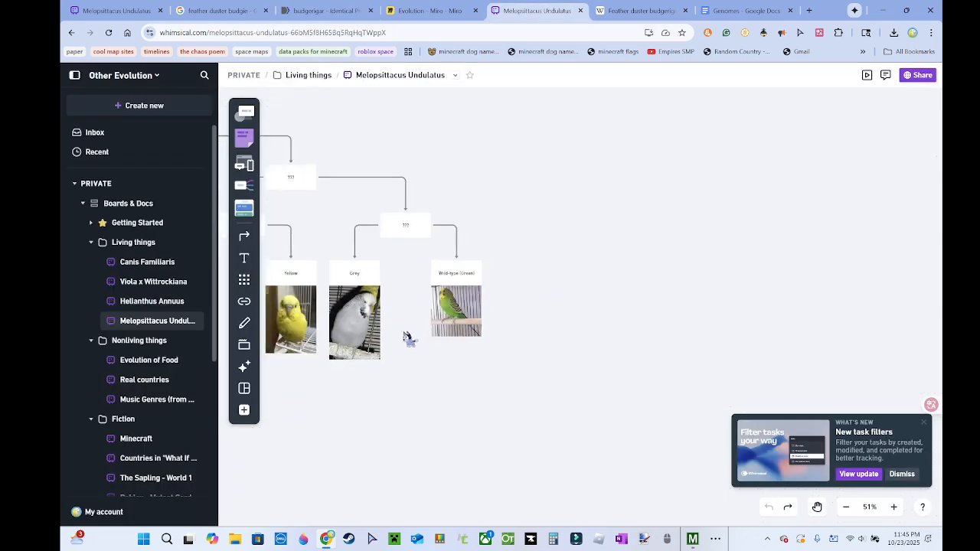
pyautogui.moveTo(406, 335); pyautogui.dragTo(758, 335)
pyautogui.scroll(-1, 723, 331)
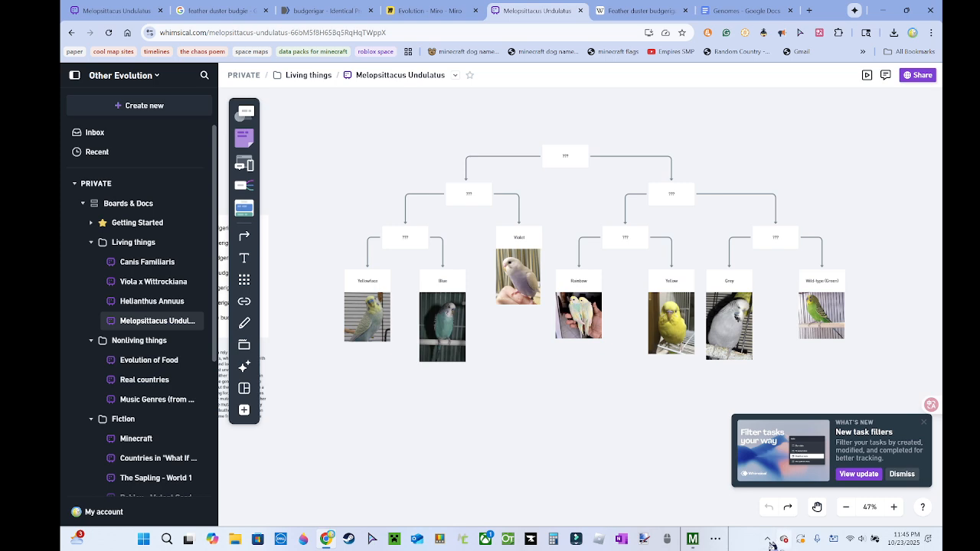
pyautogui.click(712, 541)
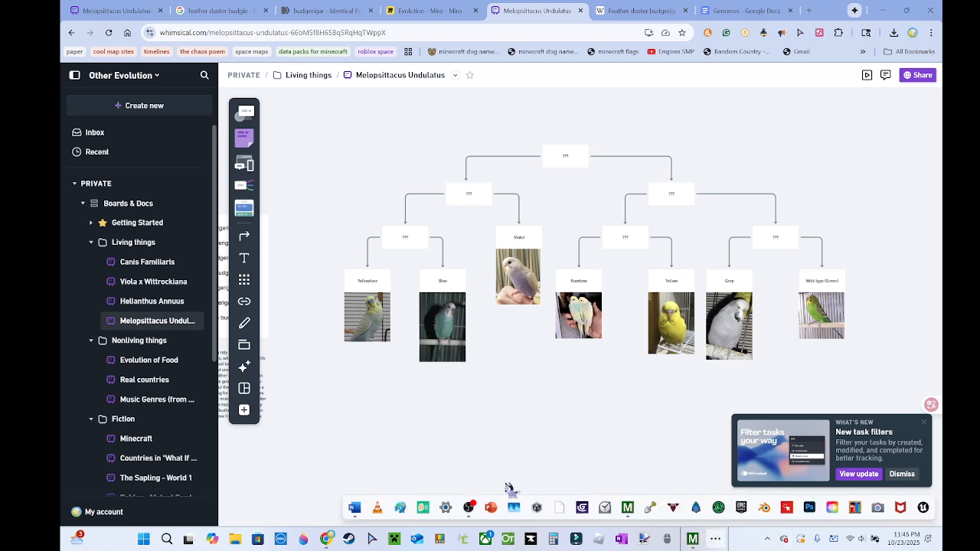